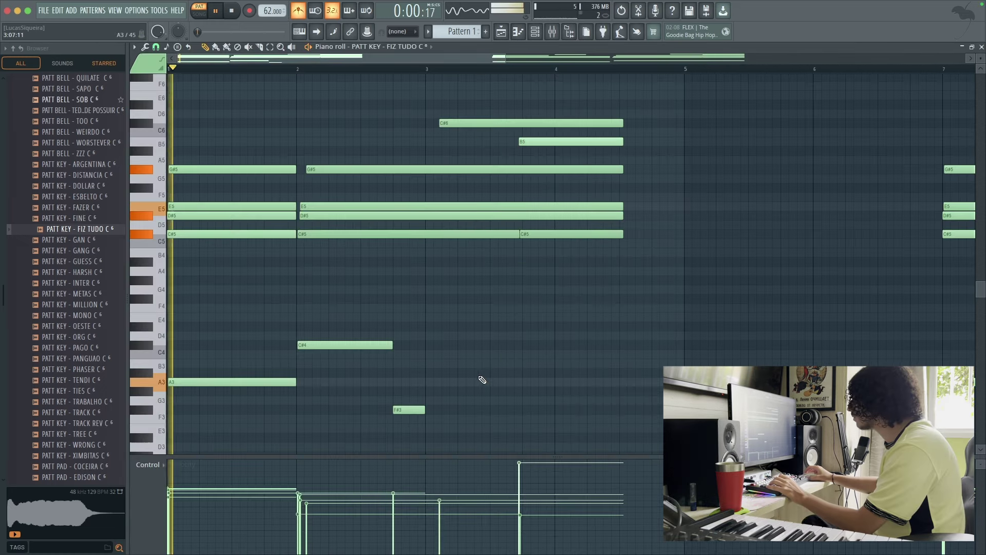
Step: Cut the sustained chord notes at the start of bar 3 and delete everything after the cut, including the C#6 and B5 notes
{"action": "key", "text": "p"}
{"action": "right_click", "coordinate": [465, 234]}
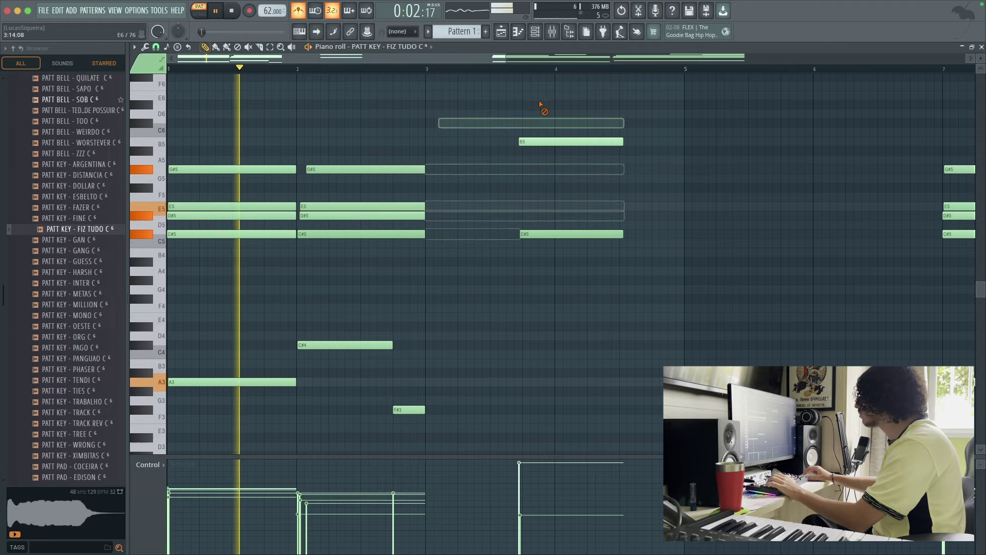
{"action": "right_click", "coordinate": [544, 141]}
{"action": "scroll", "coordinate": [555, 239], "scroll_direction": "down", "scroll_amount": 3}
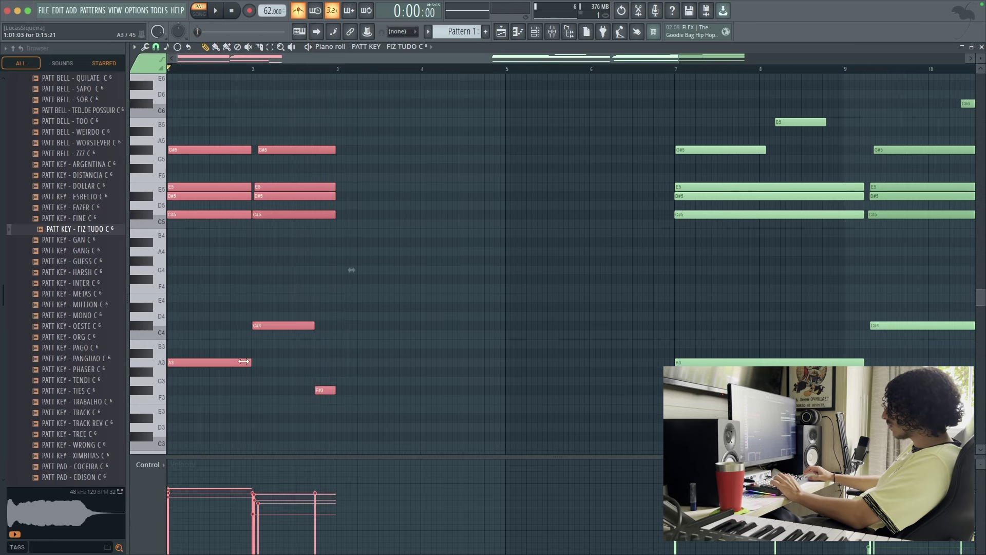
Step: Duplicate the two-bar chord progression from bars 1–2 into bars 3–4 and clear the selection
{"action": "left_click_drag", "start_coordinate": [217, 365], "coordinate": [368, 364]}
{"action": "key", "text": "super+z"}
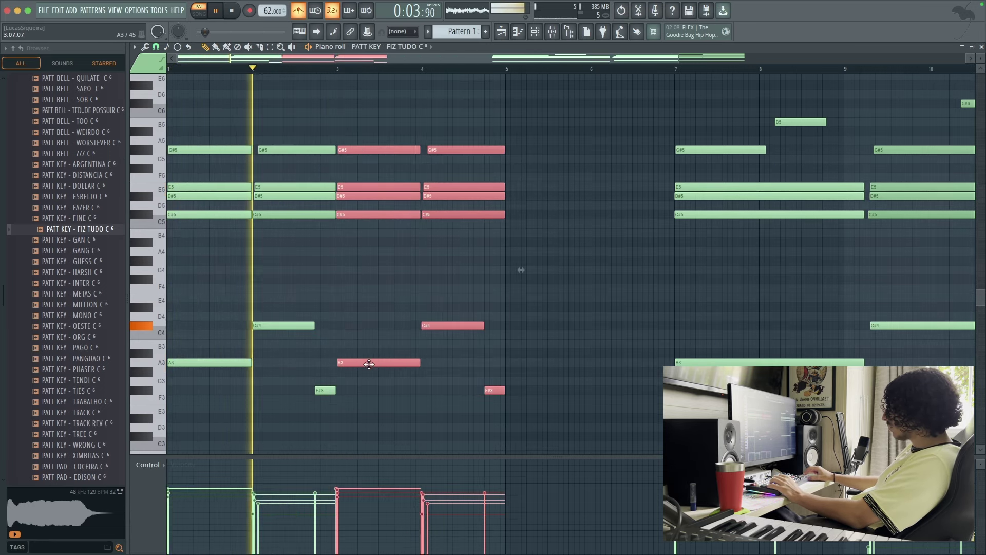
{"action": "key", "text": "super+d"}
{"action": "scroll", "coordinate": [346, 353], "scroll_direction": "up", "scroll_amount": 1}
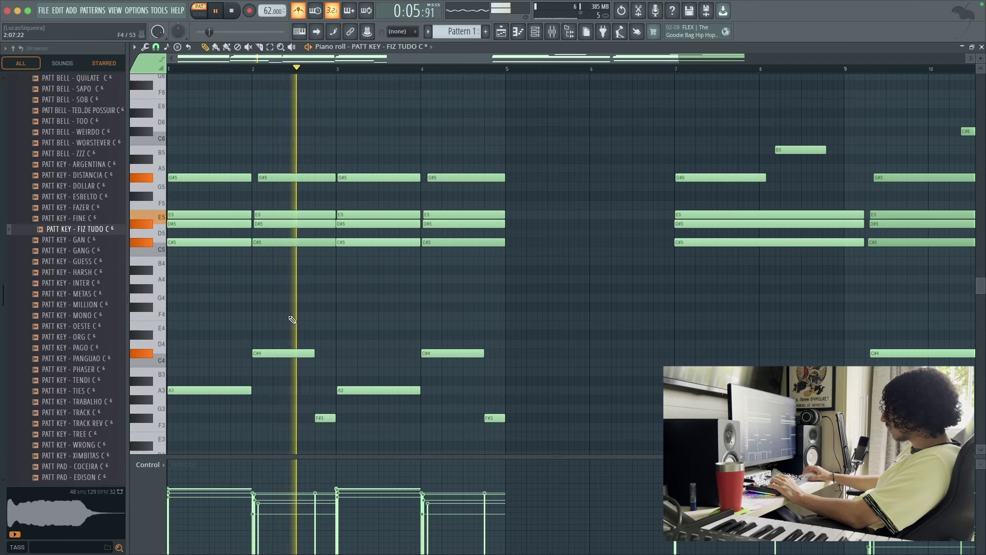
Step: Bring the B5 note from bar 8 into bar 3 as an A5 melody note near mid-bar and play it back
{"action": "left_click_drag", "start_coordinate": [789, 150], "coordinate": [398, 171]}
{"action": "scroll", "coordinate": [376, 167], "scroll_direction": "up", "scroll_amount": 3}
{"action": "key", "text": "space"}
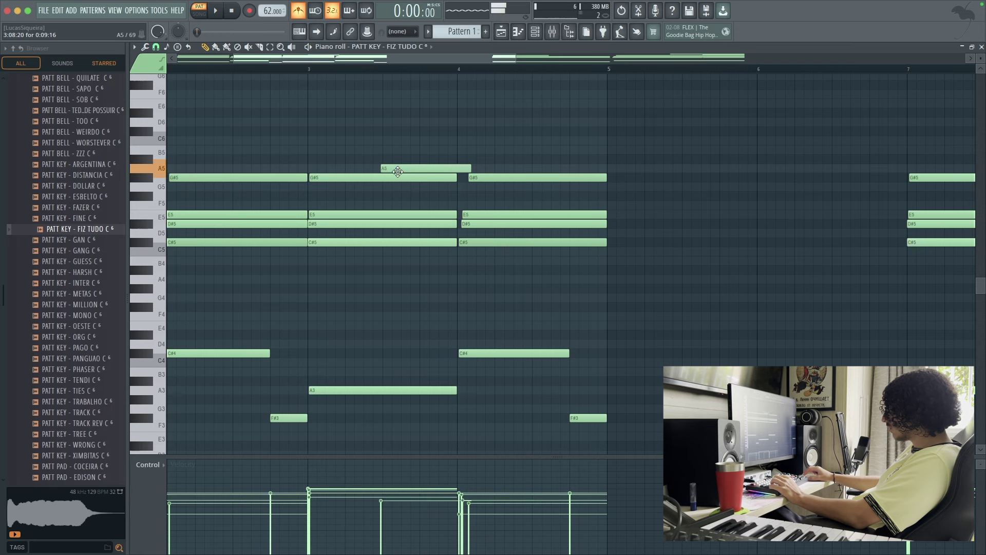
{"action": "scroll", "coordinate": [345, 101], "scroll_direction": "down", "scroll_amount": 1}
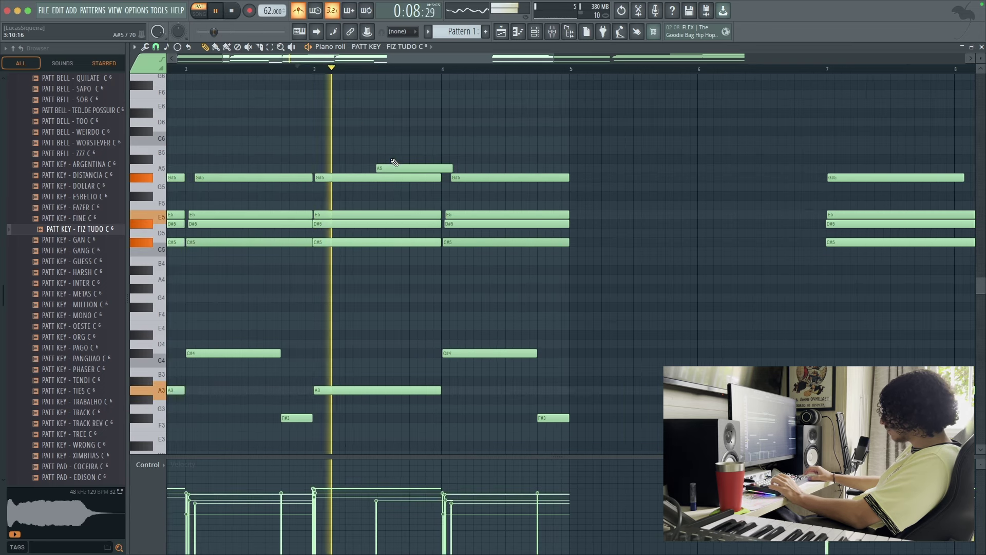
Step: Shorten the G#5 and A5 notes in bar 3 and add a short G#5 right after the A5
{"action": "mouse_move", "coordinate": [441, 181]}
{"action": "left_mouse_down"}
{"action": "mouse_move", "coordinate": [369, 180]}
{"action": "mouse_move", "coordinate": [423, 182]}
{"action": "mouse_move", "coordinate": [401, 170]}
{"action": "mouse_move", "coordinate": [424, 179]}
{"action": "mouse_move", "coordinate": [406, 168]}
{"action": "left_mouse_up"}
{"action": "key", "text": "space"}
{"action": "key", "text": "space"}
{"action": "left_click", "coordinate": [405, 170]}
{"action": "left_click", "coordinate": [402, 180]}
{"action": "left_click", "coordinate": [416, 170], "text": "ctrl"}
{"action": "key", "text": "space"}
{"action": "key", "text": "space"}
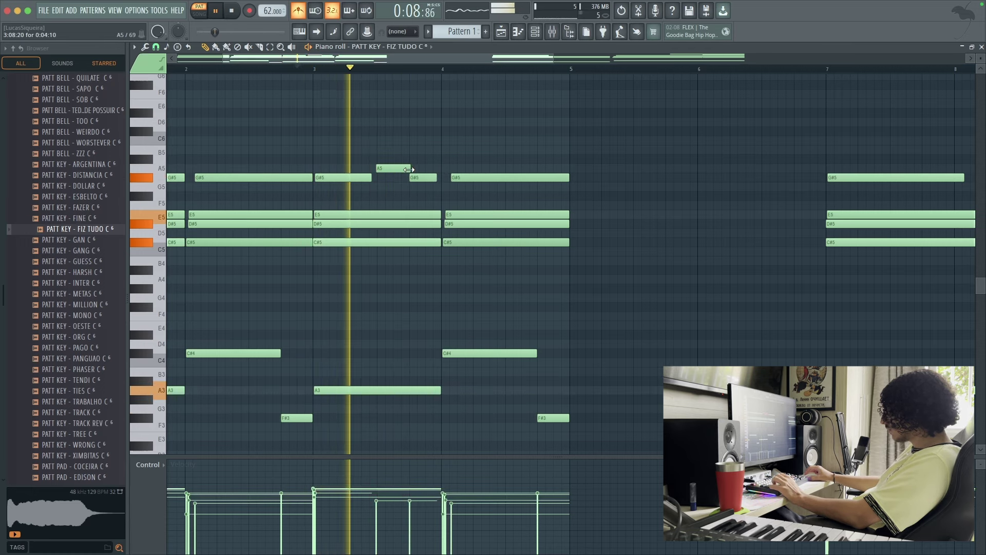
Step: Add F#5 and E5 melody notes at the end of bar 3 and end the chord's own E5 before them
{"action": "key", "text": "space"}
{"action": "left_click", "coordinate": [428, 195]}
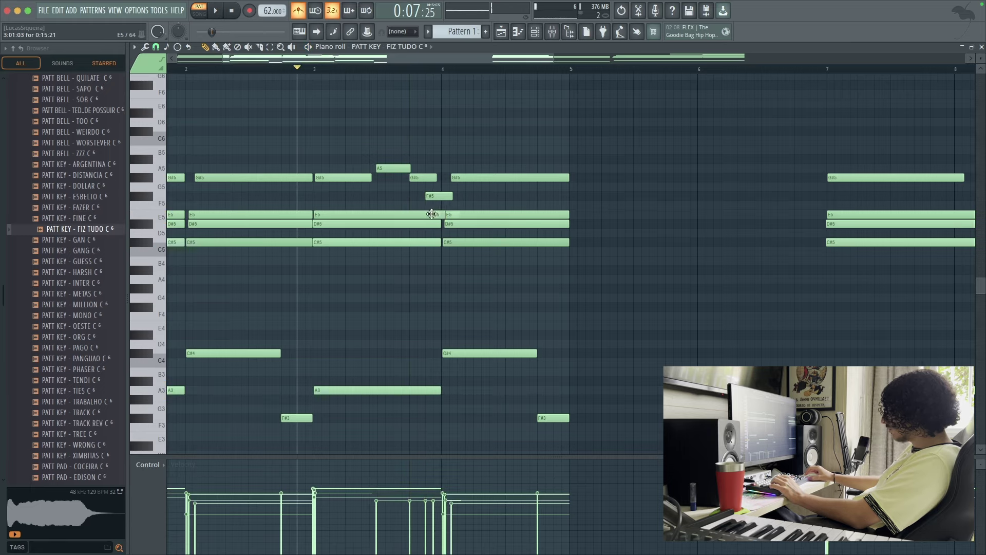
{"action": "left_click", "coordinate": [422, 210], "text": "ctrl"}
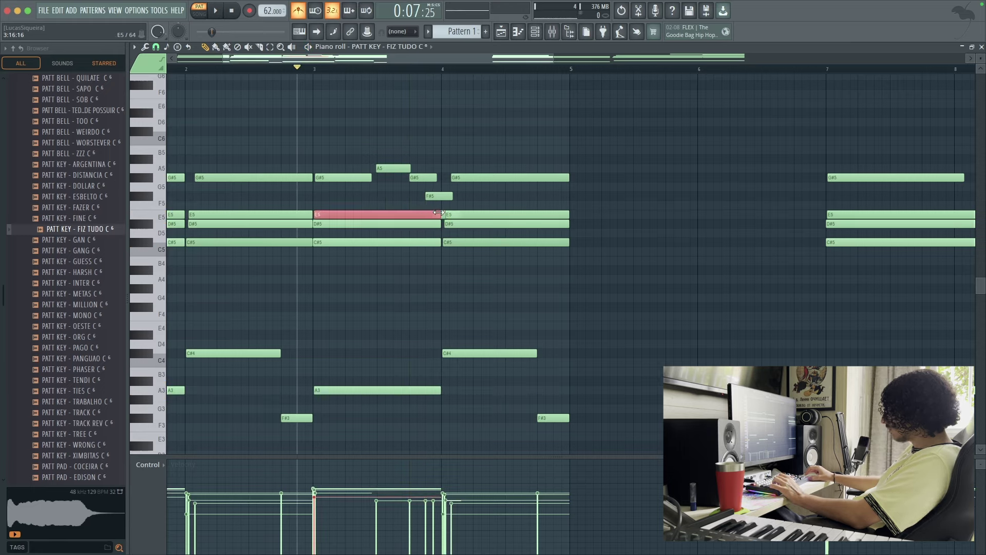
{"action": "key", "text": "ctrl+z"}
{"action": "key", "text": "space"}
{"action": "left_click", "coordinate": [440, 214], "text": "ctrl"}
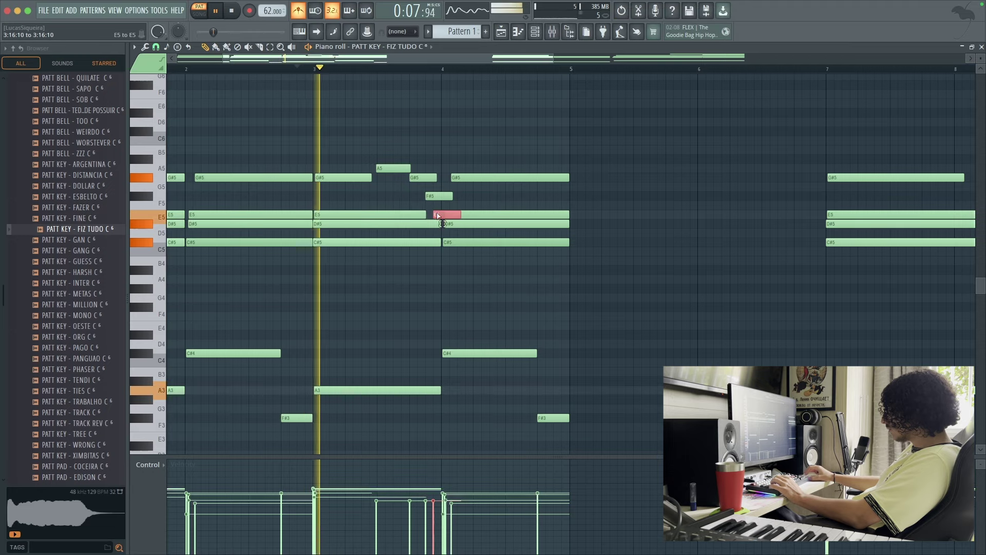
Step: Trim the F#5 and E5 melody notes so both finish before bar 4
{"action": "left_click", "coordinate": [442, 197], "text": "ctrl+shift"}
{"action": "left_click_drag", "start_coordinate": [452, 196], "coordinate": [435, 196]}
{"action": "left_click", "coordinate": [456, 200], "text": "ctrl"}
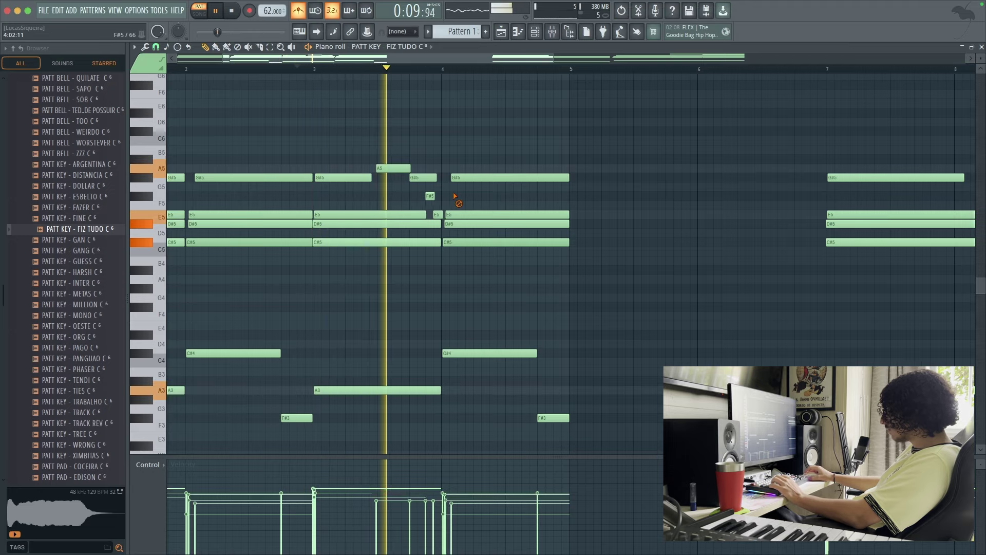
Step: Reduce the F#5 at the end of bar 3 to a very brief note and have one long E5 start just before bar 4
{"action": "scroll", "coordinate": [433, 195], "scroll_direction": "up", "scroll_amount": 3}
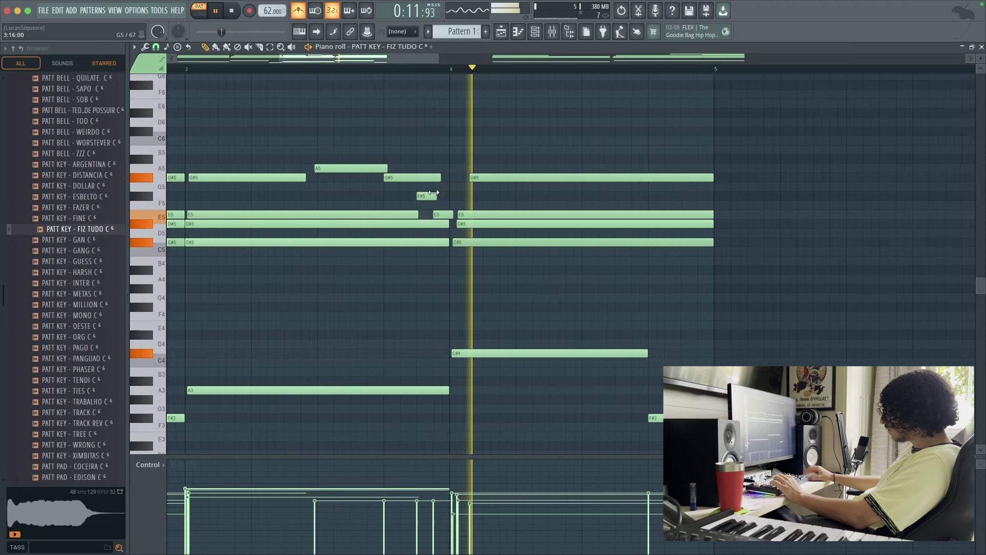
{"action": "key", "text": "space"}
{"action": "key", "text": "space"}
{"action": "left_click", "coordinate": [445, 214], "text": "ctrl"}
{"action": "left_click", "coordinate": [431, 196], "text": "ctrl+shift"}
{"action": "left_click_drag", "start_coordinate": [462, 205], "coordinate": [591, 205]}
{"action": "left_click", "coordinate": [467, 192], "text": "ctrl"}
{"action": "left_click", "coordinate": [464, 192], "text": "ctrl"}
{"action": "scroll", "coordinate": [463, 190], "scroll_direction": "down", "scroll_amount": 3}
{"action": "key", "text": "c"}
{"action": "key", "text": "super+z"}
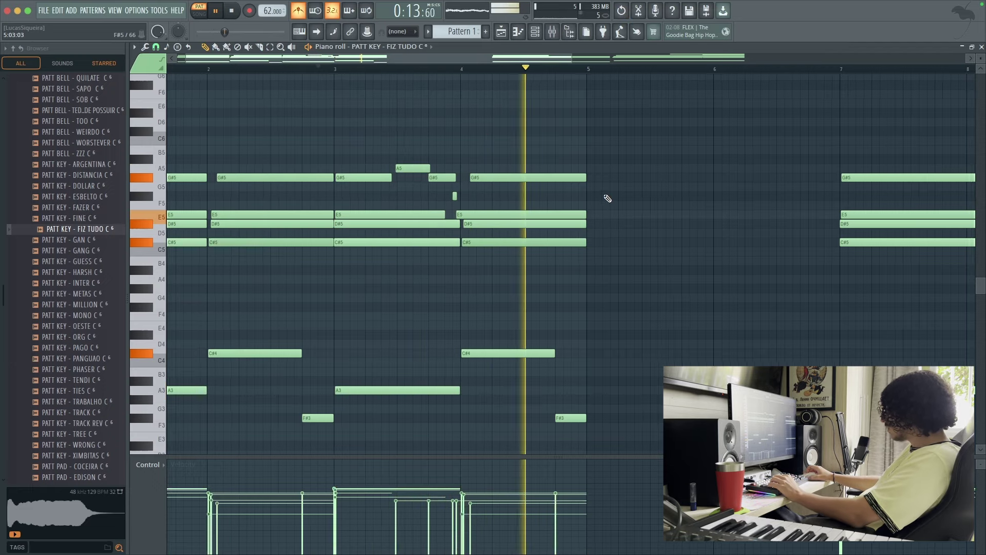
Step: Repeat the four-bar progression in bars 5–8 and place a high chord of C6, D6, D#6 and G6 starting mid-bar 5
{"action": "scroll", "coordinate": [605, 198], "scroll_direction": "down", "scroll_amount": 3}
{"action": "left_click_drag", "start_coordinate": [786, 365], "coordinate": [492, 109]}
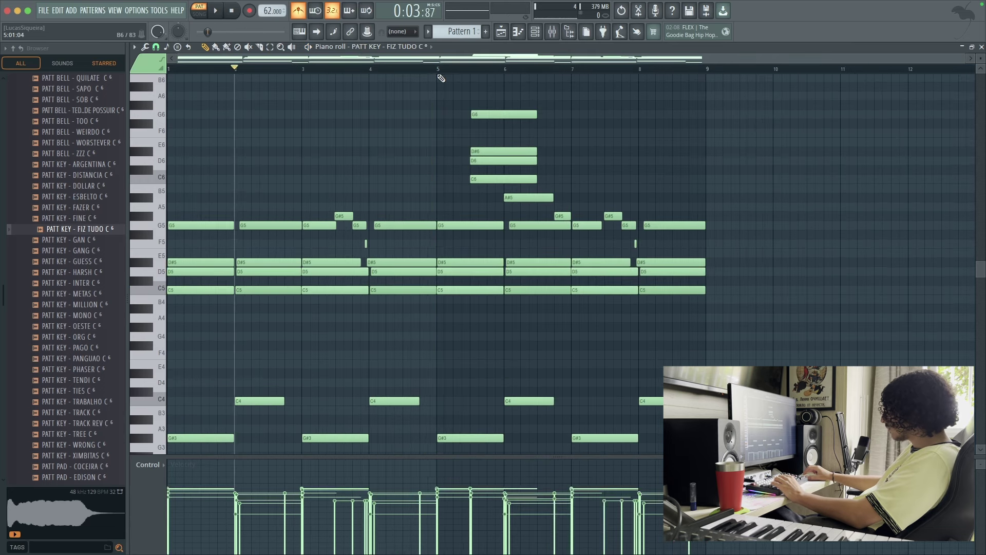
Step: Stagger the high chord in bar 5 by starting the D#6, D6 and C6 progressively later than the G6
{"action": "scroll", "coordinate": [457, 153], "scroll_direction": "up", "scroll_amount": 3}
{"action": "left_click_drag", "start_coordinate": [458, 153], "coordinate": [464, 152]}
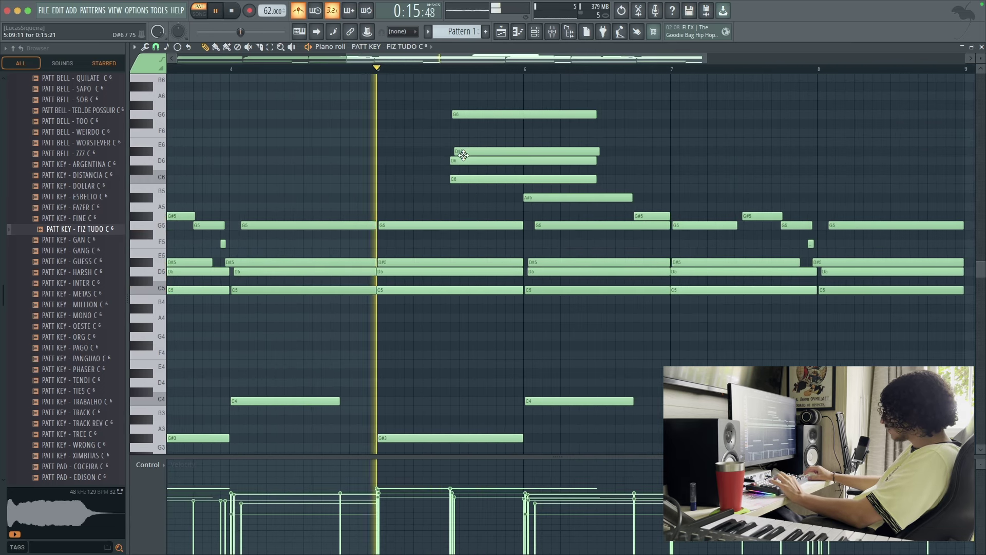
{"action": "left_click", "coordinate": [475, 167]}
{"action": "right_click", "coordinate": [476, 163]}
{"action": "right_click", "coordinate": [480, 170]}
{"action": "key", "text": "space"}
{"action": "key", "text": "space"}
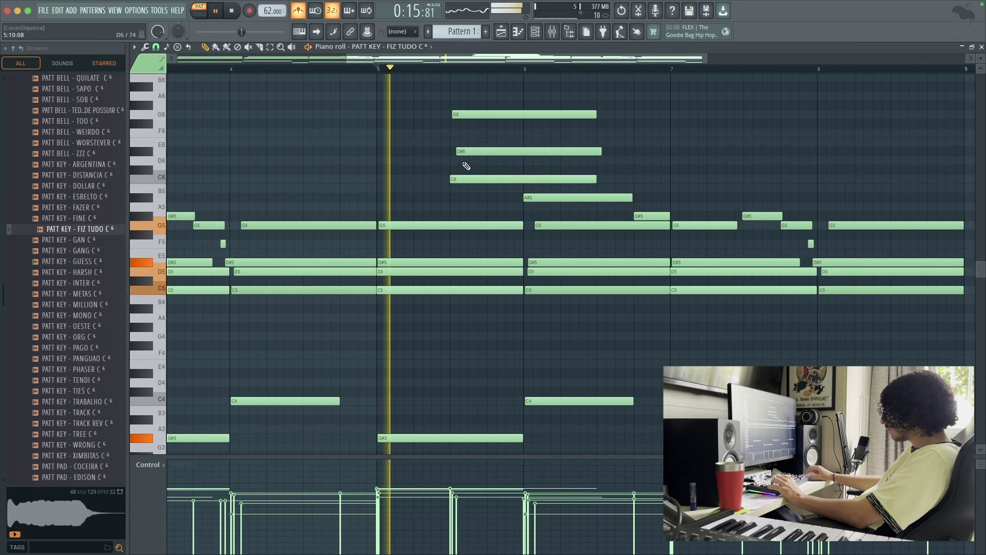
{"action": "key", "text": "super+z"}
{"action": "right_click", "coordinate": [479, 169]}
Step: Give the staggered high chord notes descending velocities from the G6 down to the C6 and play them back
{"action": "left_click_drag", "start_coordinate": [472, 163], "coordinate": [472, 111]}
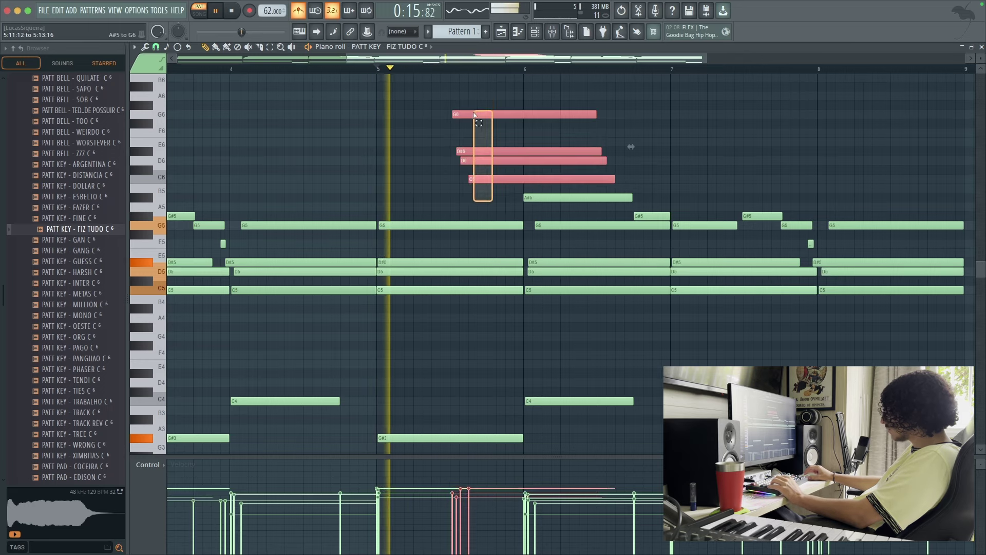
{"action": "left_click_drag", "start_coordinate": [450, 483], "coordinate": [491, 539]}
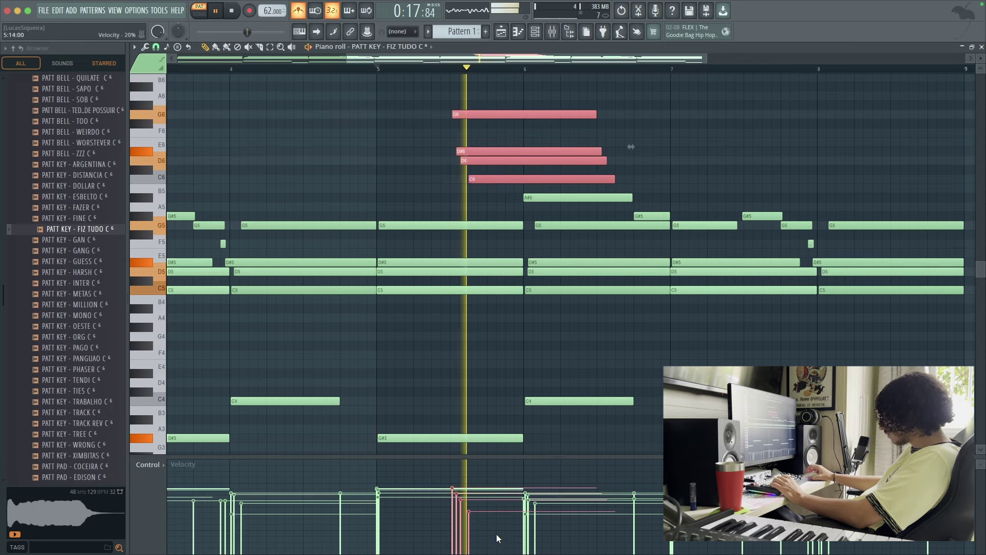
{"action": "right_click", "coordinate": [691, 181]}
{"action": "key", "text": "space"}
{"action": "key", "text": "space"}
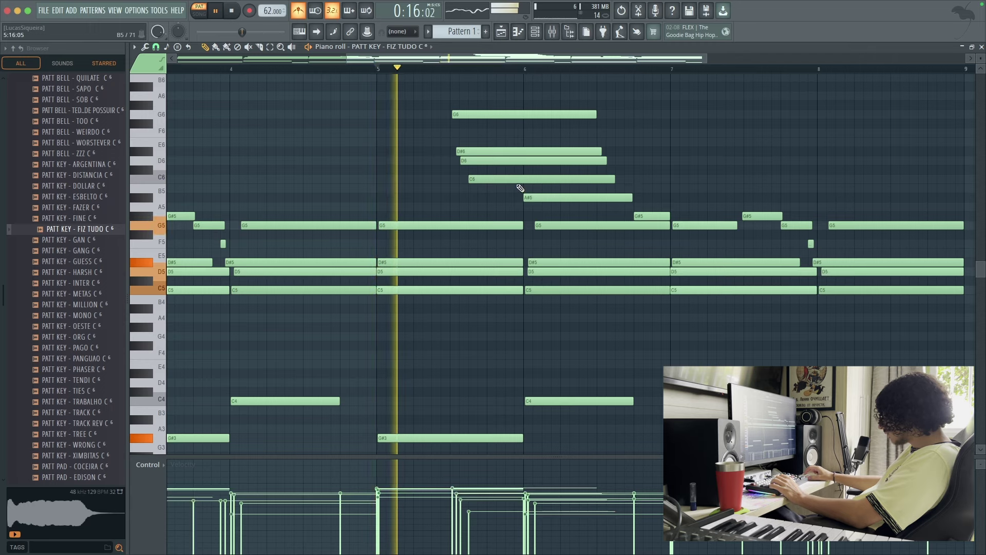
Step: Slice the four high chord notes at the start of bar 6 and delete the pieces after the cut
{"action": "left_click_drag", "start_coordinate": [526, 205], "coordinate": [524, 97]}
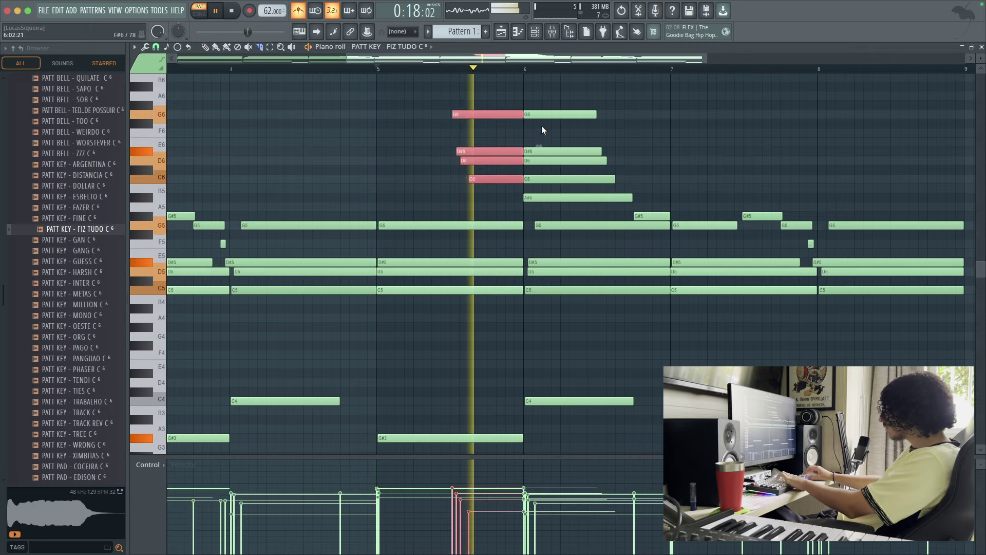
{"action": "right_click", "coordinate": [565, 179]}
{"action": "right_click", "coordinate": [563, 160]}
{"action": "right_click", "coordinate": [561, 151]}
{"action": "right_click", "coordinate": [562, 114]}
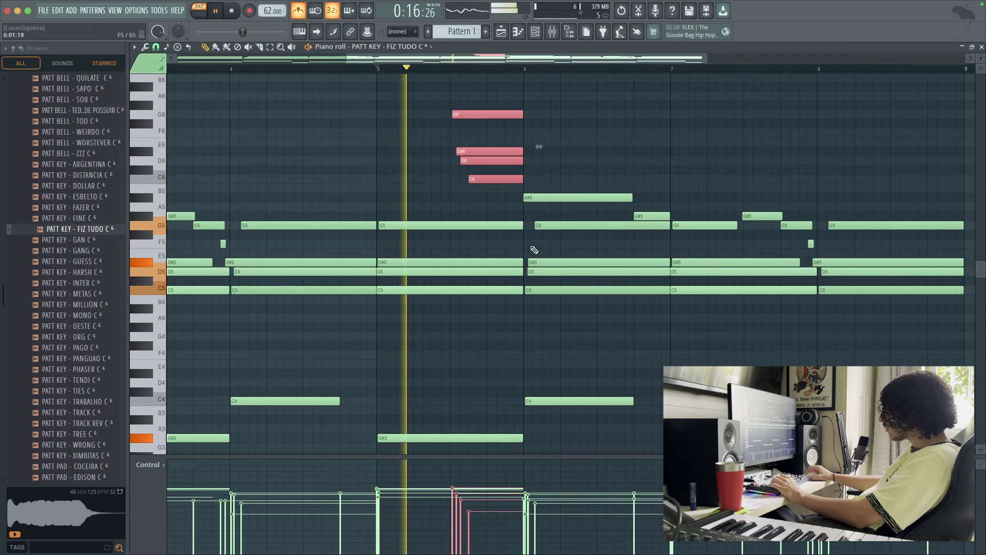
Step: Split off the ends of bar 5's D#5, D5 and C5 notes and leave a small gap before the split pieces
{"action": "left_click", "coordinate": [507, 306]}
{"action": "left_click_drag", "start_coordinate": [506, 302], "coordinate": [506, 251]}
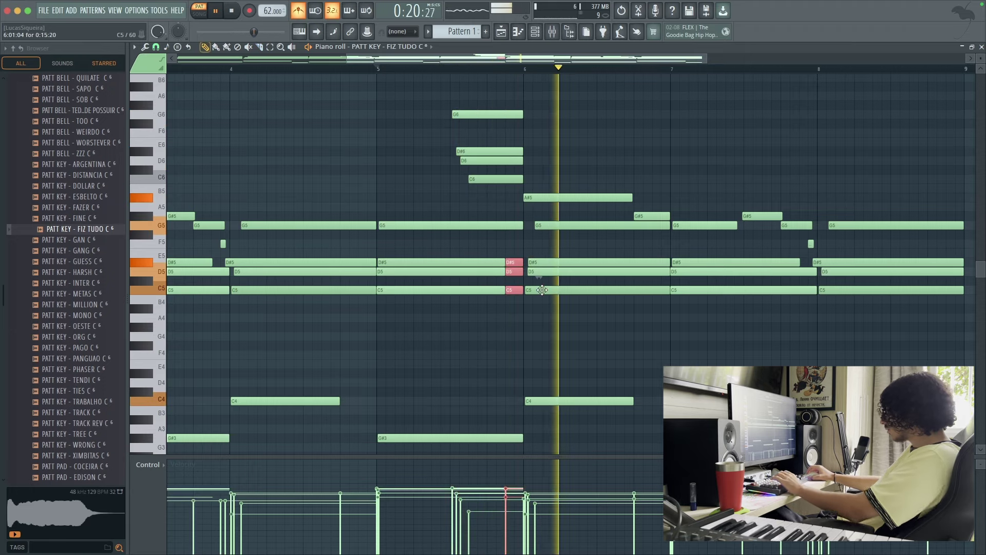
{"action": "key", "text": "space"}
{"action": "key", "text": "space"}
{"action": "key", "text": "p"}
{"action": "left_click_drag", "start_coordinate": [506, 302], "coordinate": [501, 257]}
{"action": "left_click_drag", "start_coordinate": [504, 290], "coordinate": [496, 290]}
{"action": "left_click", "coordinate": [493, 312], "text": "super"}
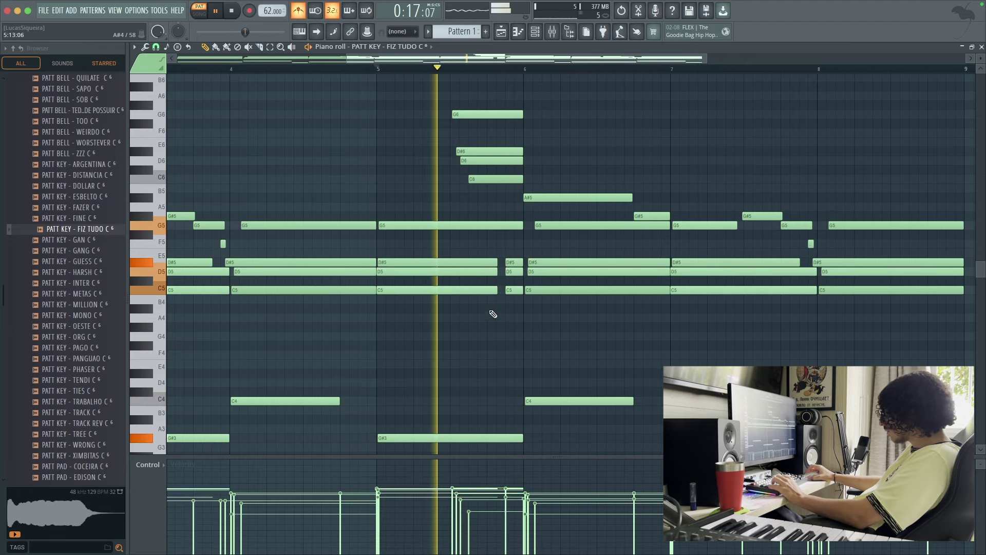
Step: Shorten bar 5's main D#5, D5 and C5 notes and stagger the split pieces earlier in the order C5, D5, D#5
{"action": "scroll", "coordinate": [493, 312], "scroll_direction": "up", "scroll_amount": 5}
{"action": "left_click_drag", "start_coordinate": [595, 290], "coordinate": [589, 287]}
{"action": "key", "text": "space"}
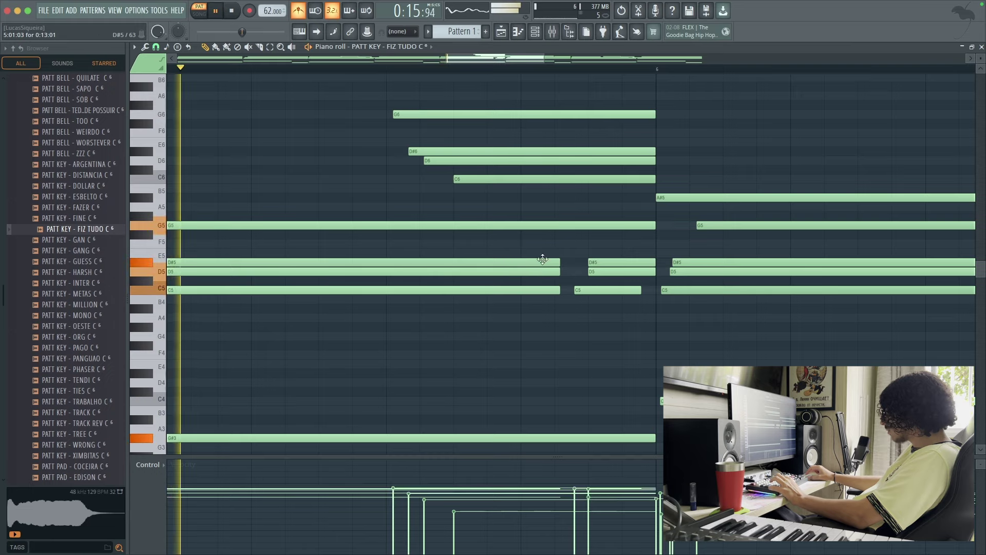
{"action": "left_click_drag", "start_coordinate": [542, 259], "coordinate": [527, 293]}
{"action": "left_click", "coordinate": [543, 307], "text": "super"}
{"action": "key", "text": "space"}
{"action": "left_click_drag", "start_coordinate": [597, 274], "coordinate": [634, 290]}
{"action": "key", "text": "space"}
{"action": "key", "text": "space"}
{"action": "left_click", "coordinate": [601, 275]}
{"action": "key", "text": "space"}
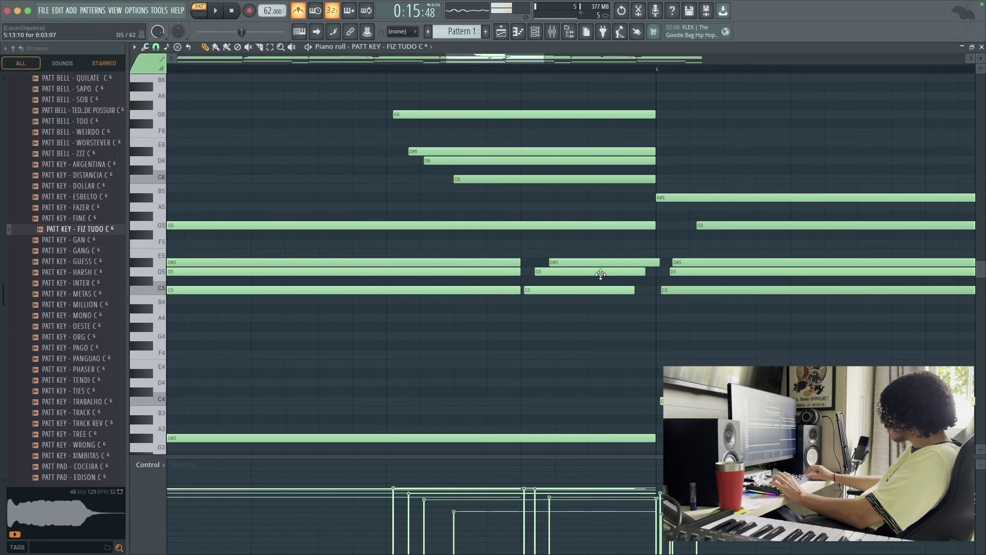
Step: Add an F5 after the staggered C5, D5 and D#5 run in bar 5 and trim it at bar 6
{"action": "left_click", "coordinate": [560, 247]}
{"action": "left_click_drag", "start_coordinate": [577, 246], "coordinate": [564, 264]}
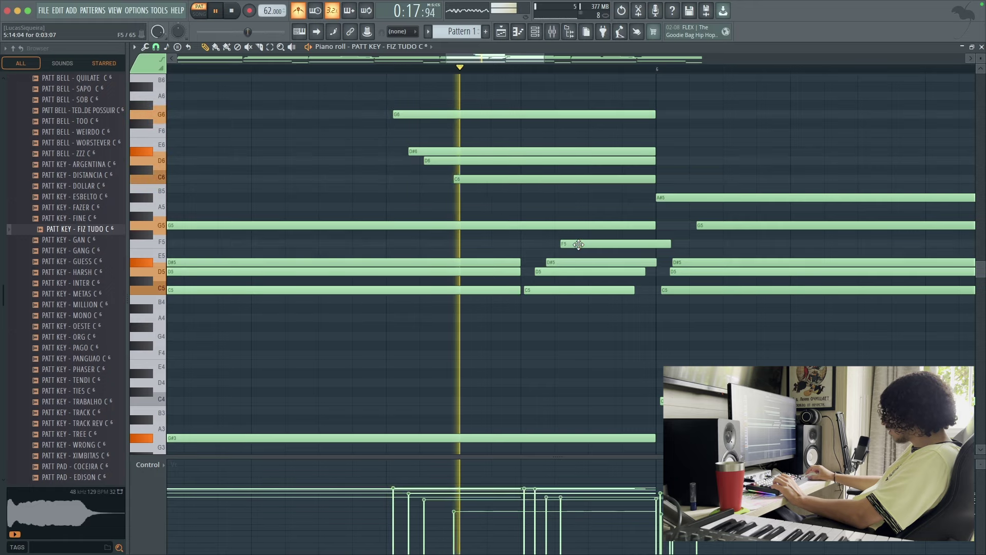
{"action": "key", "text": "space"}
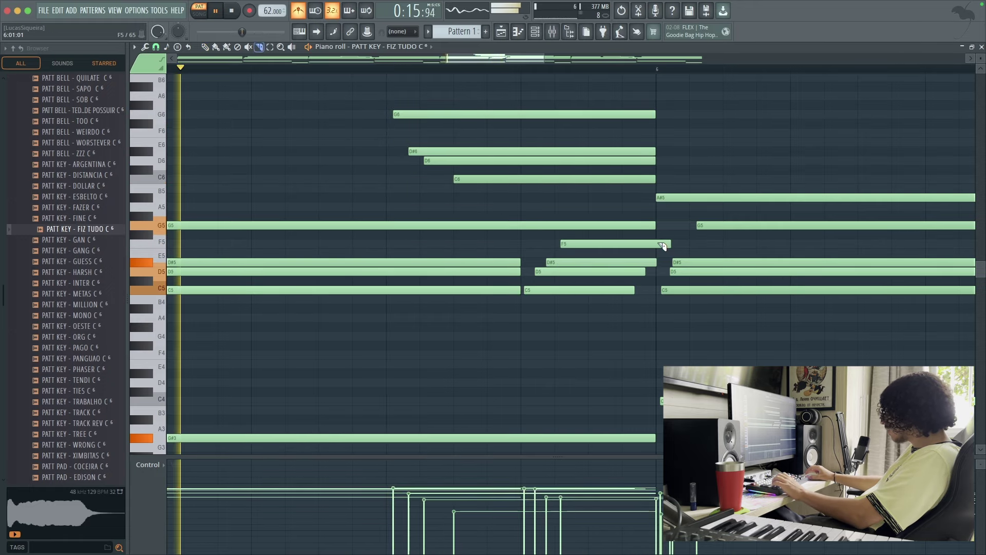
{"action": "scroll", "coordinate": [631, 260], "scroll_direction": "down", "scroll_amount": 5}
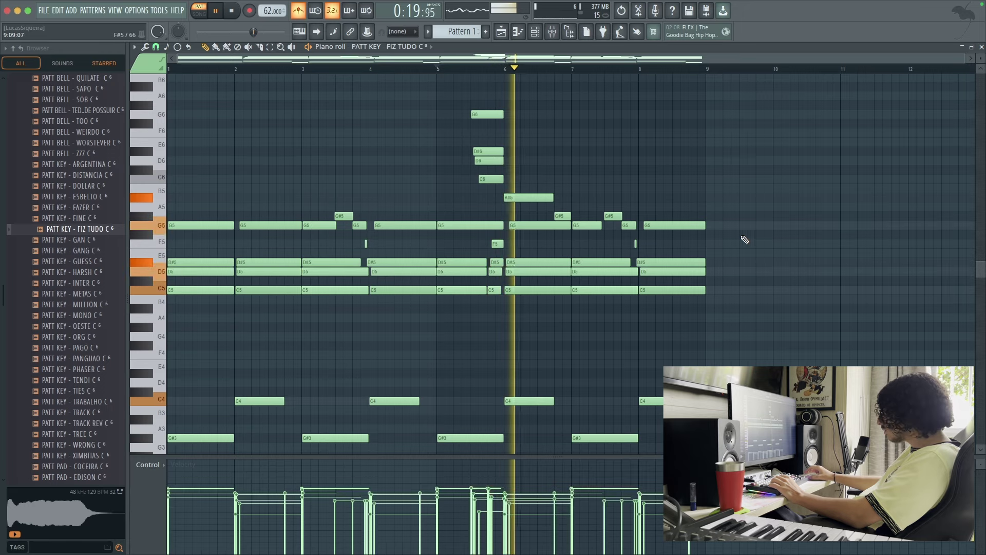
Step: Delete the A#5 and G#5 melody notes in bar 6 and place a one-bar D6 there instead
{"action": "right_click", "coordinate": [519, 198]}
{"action": "right_click", "coordinate": [561, 217]}
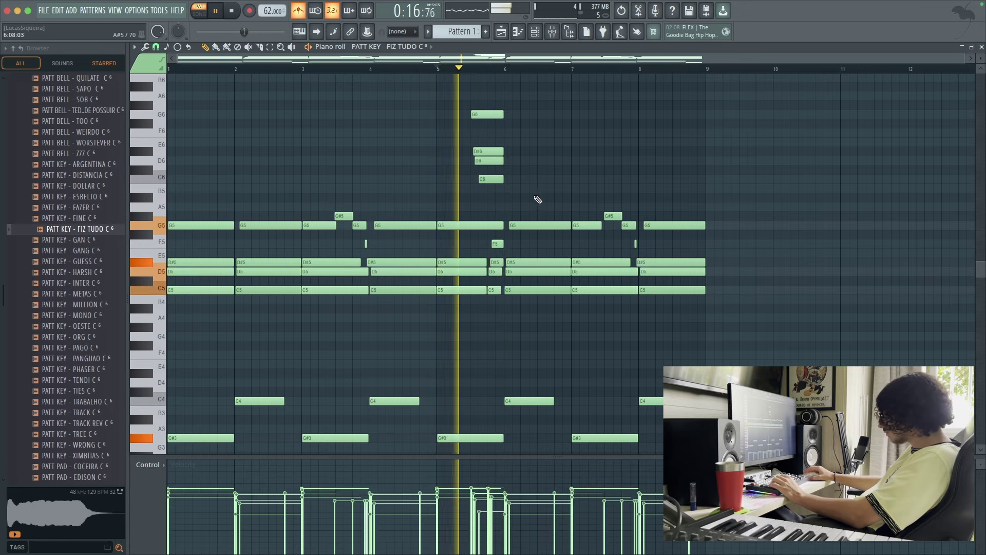
{"action": "left_click_drag", "start_coordinate": [516, 263], "coordinate": [516, 160]}
{"action": "right_click", "coordinate": [558, 199]}
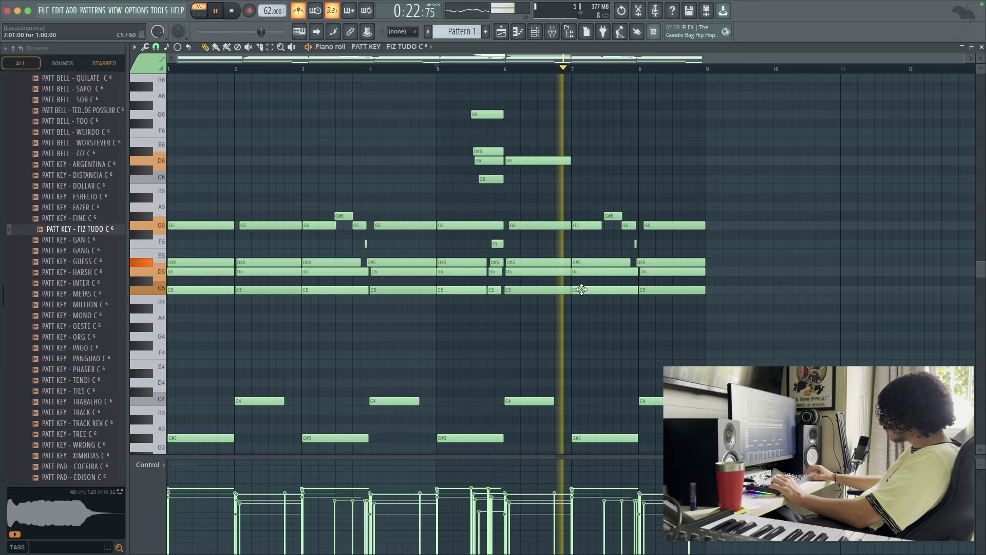
Step: Place a one-bar C6 melody note over bar 7 and play from the start of that bar
{"action": "left_click_drag", "start_coordinate": [578, 290], "coordinate": [578, 179]}
{"action": "key", "text": "space"}
{"action": "left_click", "coordinate": [572, 70]}
{"action": "key", "text": "space"}
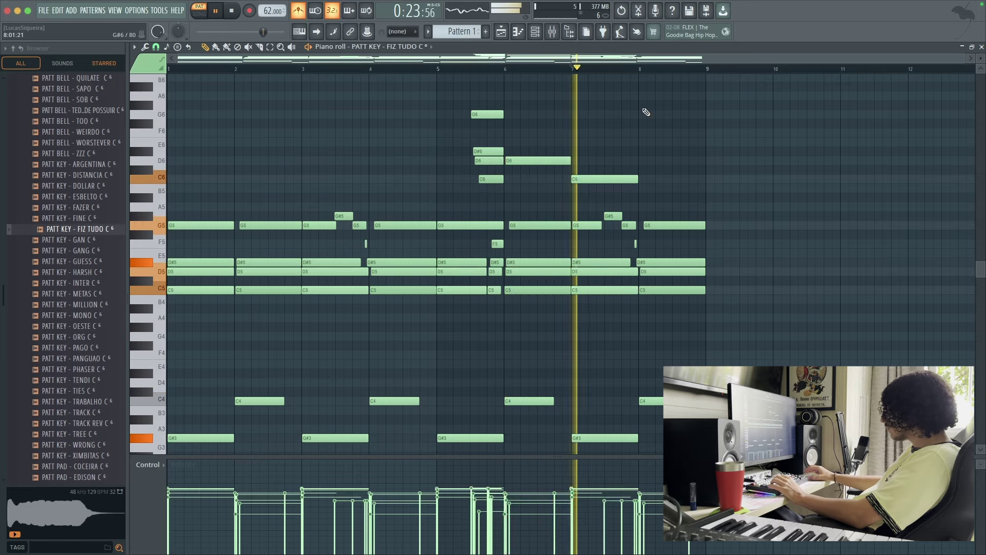
Step: Try a one-bar melody note over bar 8 at A#5, A5 and G#5
{"action": "left_click", "coordinate": [649, 197]}
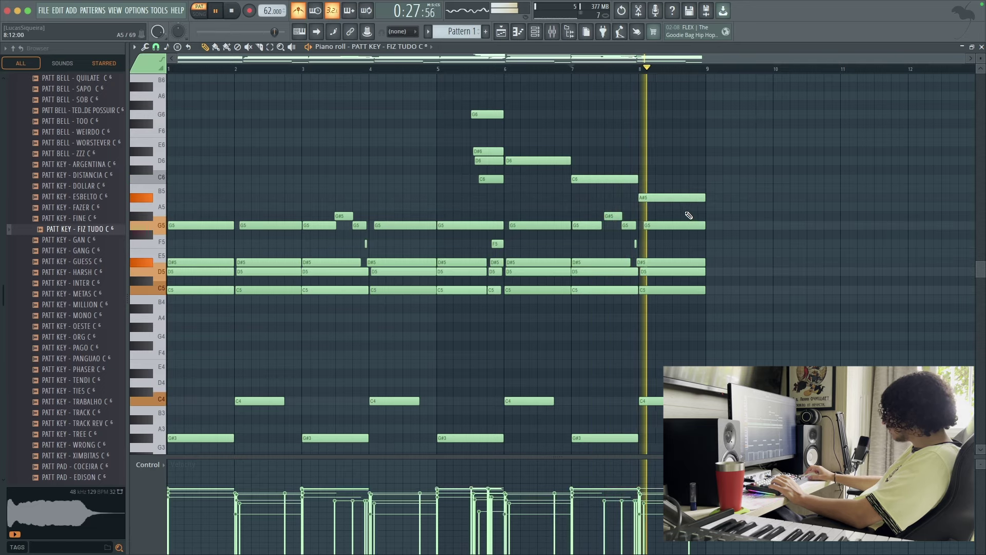
{"action": "left_click_drag", "start_coordinate": [647, 198], "coordinate": [651, 208]}
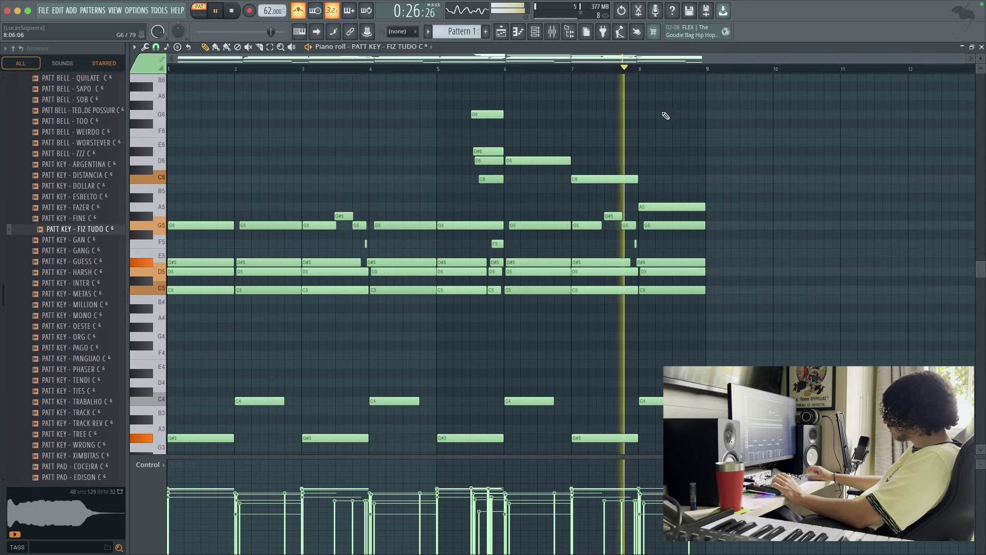
{"action": "right_click", "coordinate": [664, 208]}
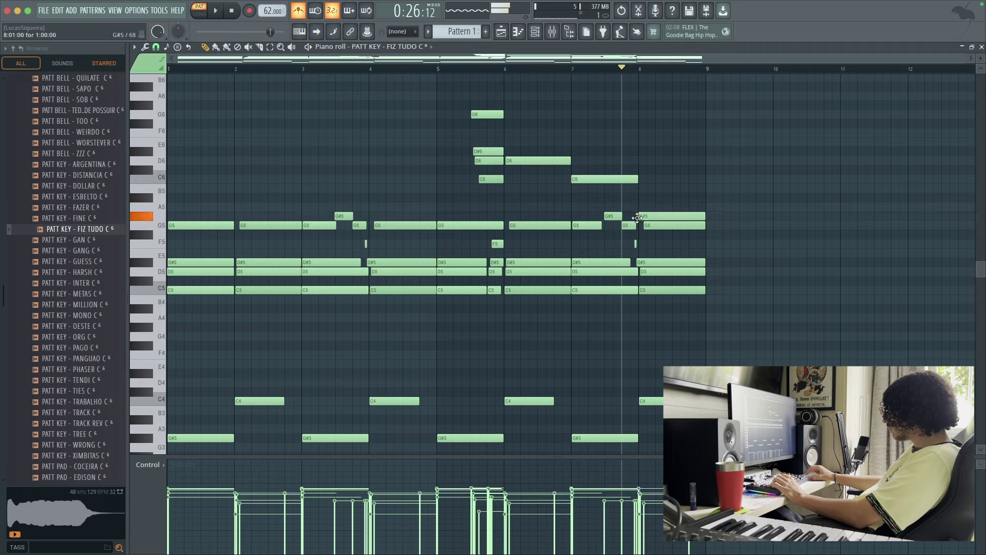
{"action": "right_click", "coordinate": [653, 225]}
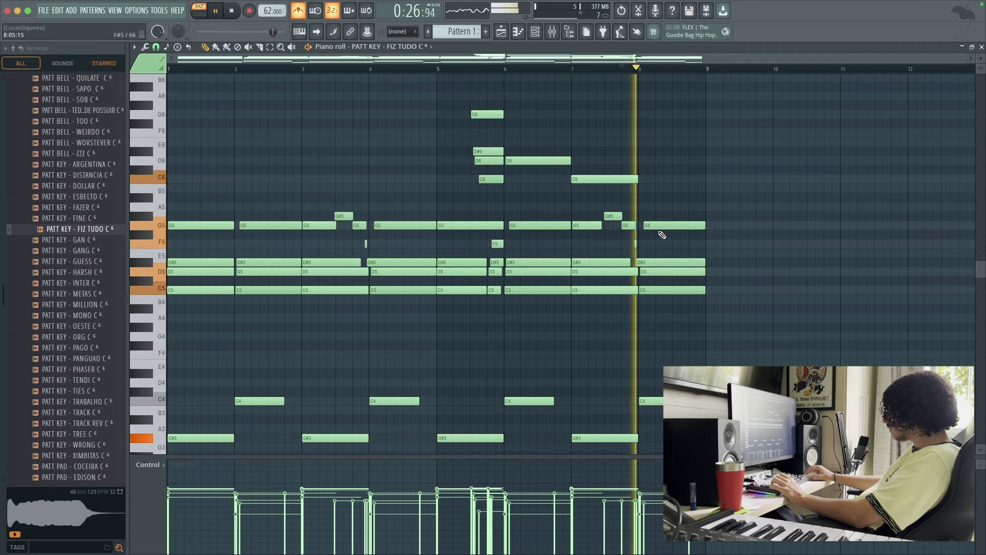
{"action": "left_click", "coordinate": [662, 228], "text": "ctrl"}
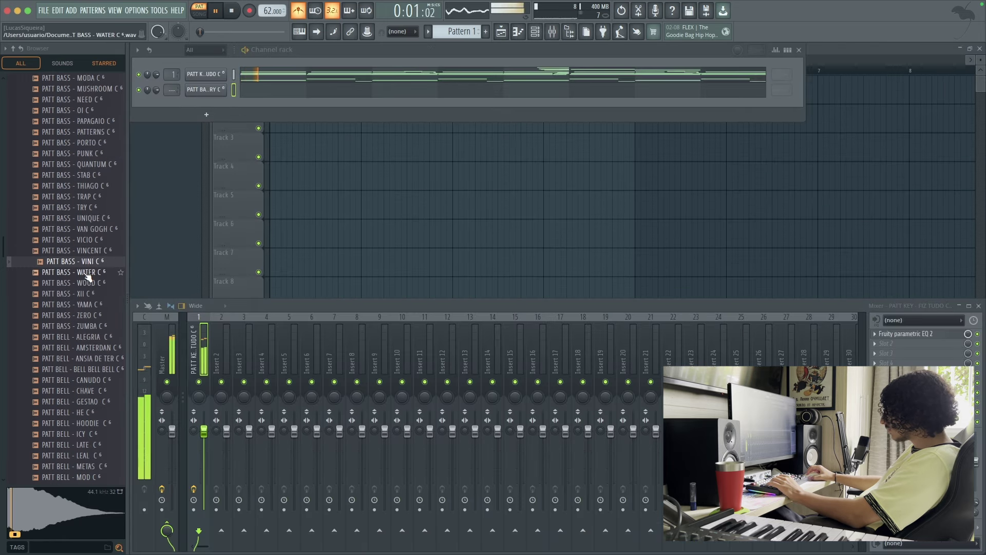
Step: Audition PATT BASS samples such as WATER and LUMBER, moving up the list to PATT BASS - HACK C
{"action": "left_click", "coordinate": [87, 273]}
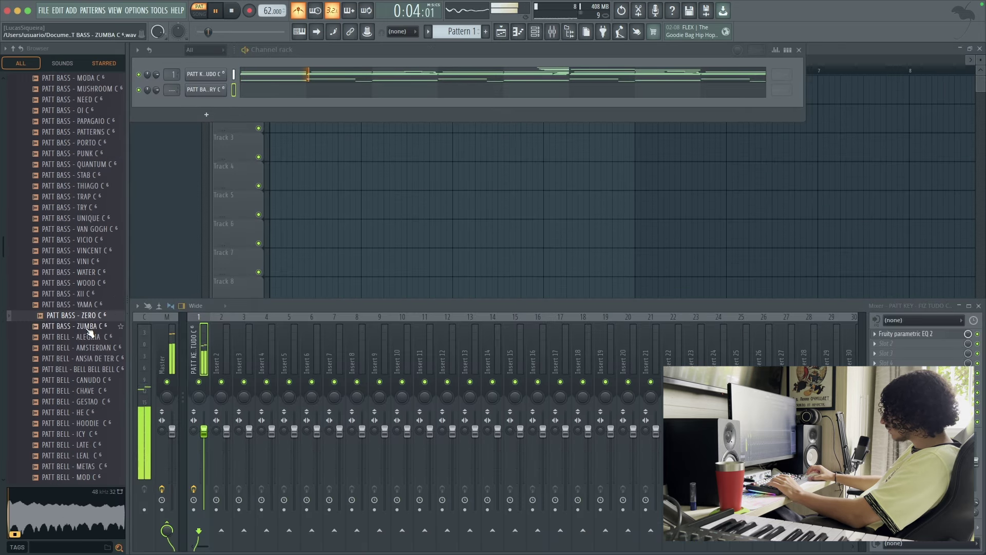
{"action": "scroll", "coordinate": [82, 264], "scroll_direction": "up", "scroll_amount": 3}
{"action": "left_click", "coordinate": [83, 143]}
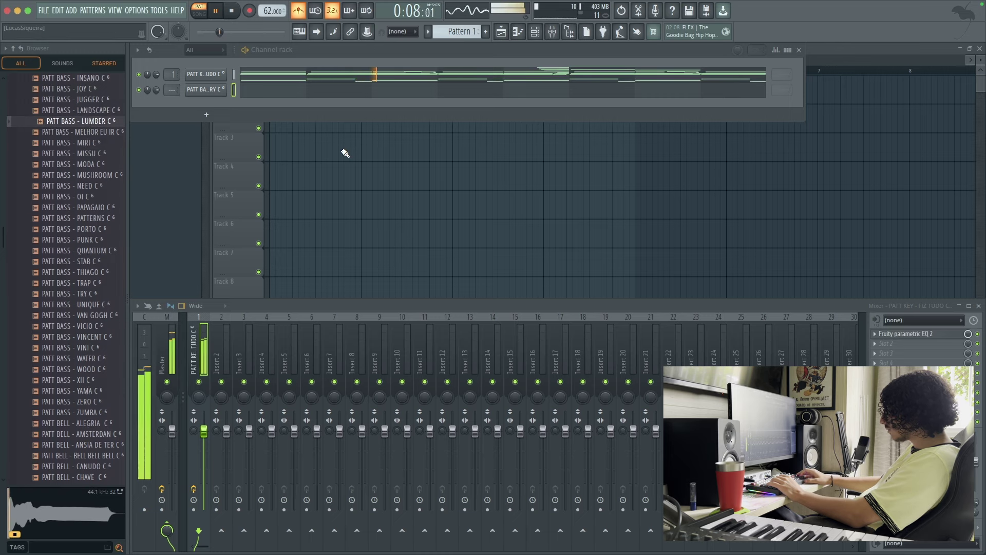
{"action": "key", "text": "Down"}
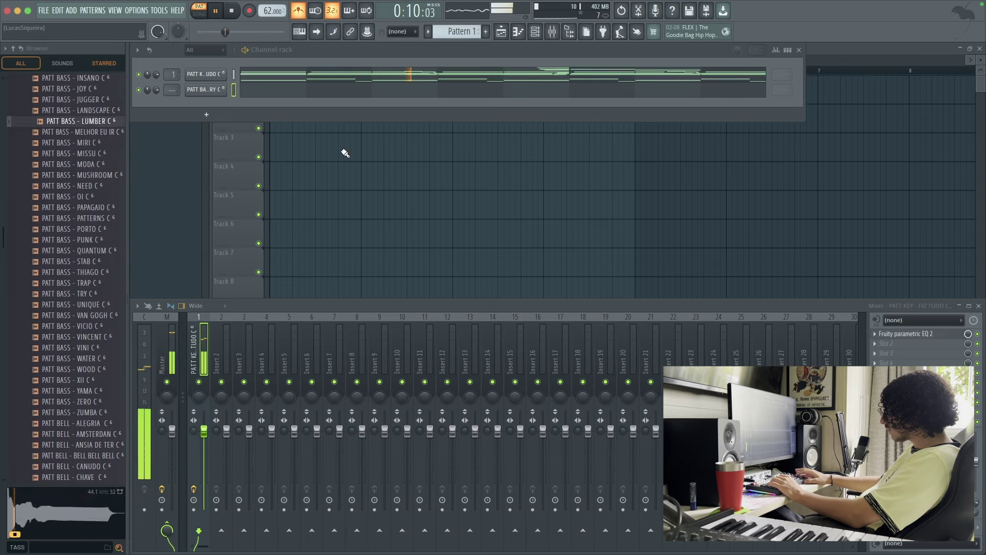
{"action": "key", "text": "Up"}
{"action": "key", "text": "Up"}
{"action": "key", "text": "Up"}
{"action": "key", "text": "Up"}
{"action": "key", "text": "Up"}
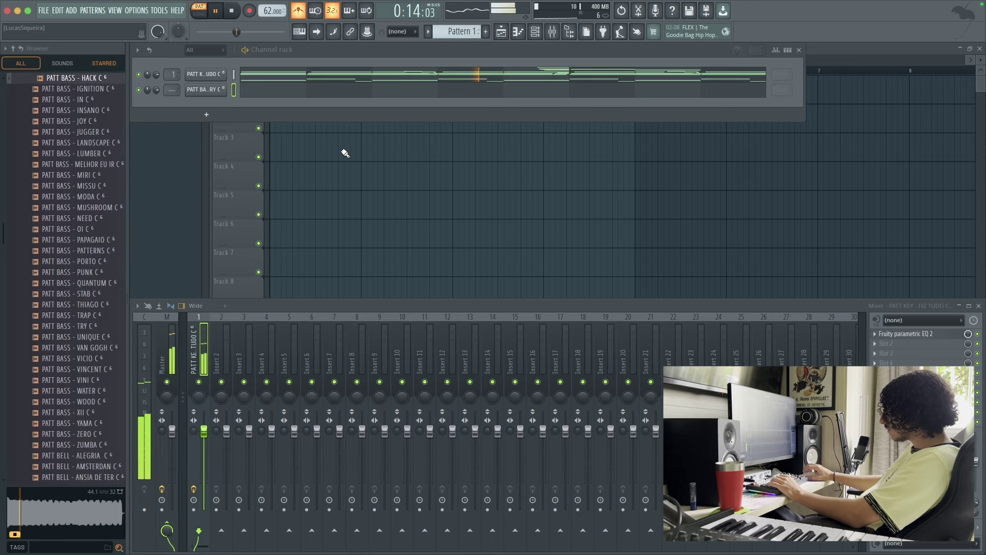
Step: Load PATT BASS - HACK C into the second channel in place of its current bass sample and show its volume envelope settings
{"action": "left_click_drag", "start_coordinate": [218, 94], "coordinate": [218, 94]}
{"action": "left_click", "coordinate": [210, 154]}
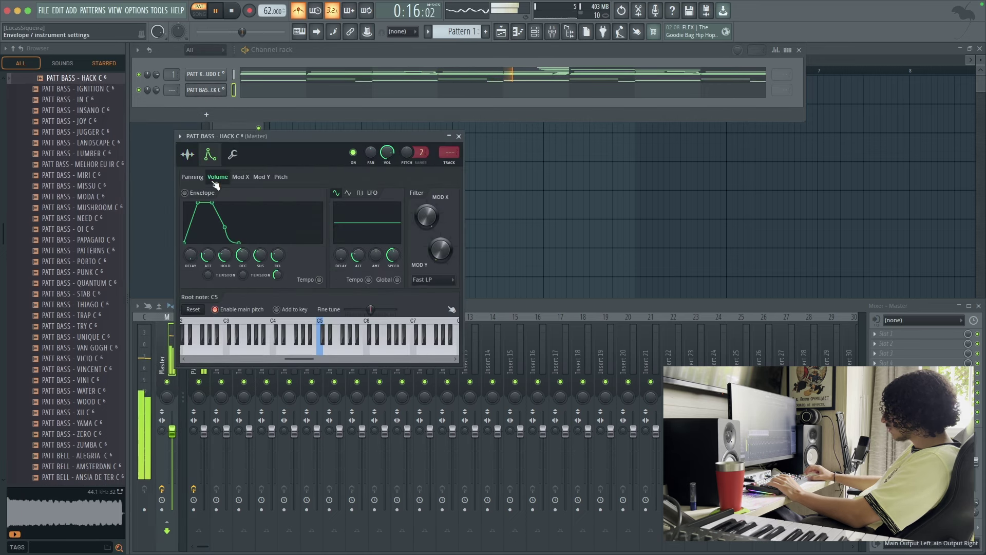
{"action": "left_click", "coordinate": [257, 90]}
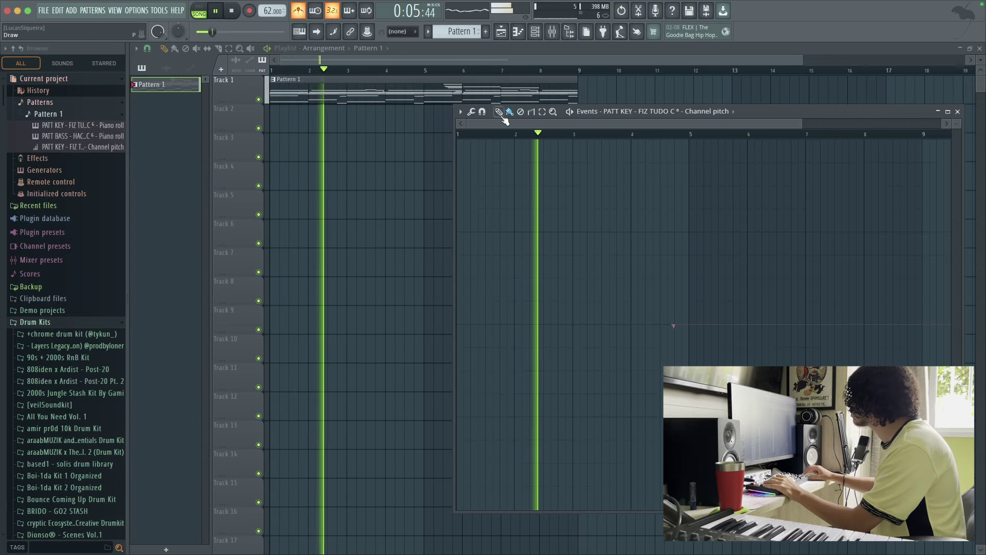
Step: Try drawing a pitch dip around bar 5 in the channel pitch events of PATT KEY - FIZ TUDO, and undo it
{"action": "scroll", "coordinate": [683, 366], "scroll_direction": "up", "scroll_amount": 6}
{"action": "scroll", "coordinate": [680, 351], "scroll_direction": "down", "scroll_amount": 5}
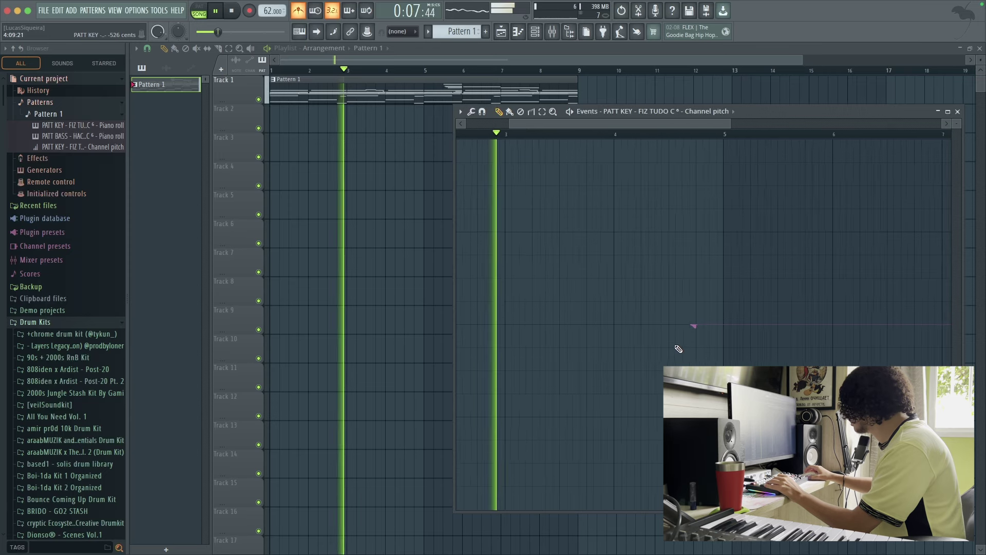
{"action": "scroll", "coordinate": [735, 334], "scroll_direction": "up", "scroll_amount": 4}
{"action": "mouse_move", "coordinate": [727, 330]}
{"action": "left_mouse_down"}
{"action": "mouse_move", "coordinate": [671, 352]}
{"action": "mouse_move", "coordinate": [649, 383]}
{"action": "mouse_move", "coordinate": [726, 324]}
{"action": "left_mouse_up"}
{"action": "key", "text": "super+z"}
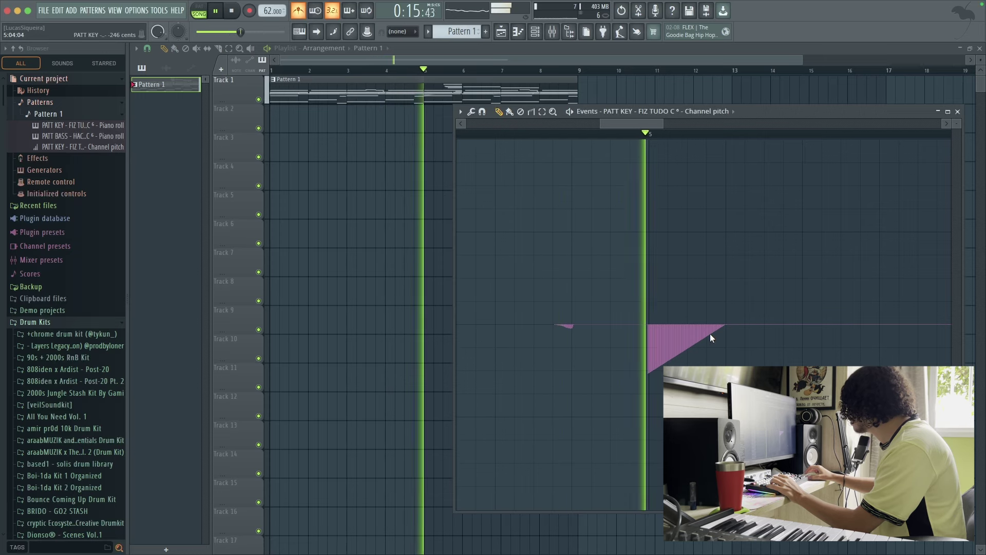
{"action": "key", "text": "super+z"}
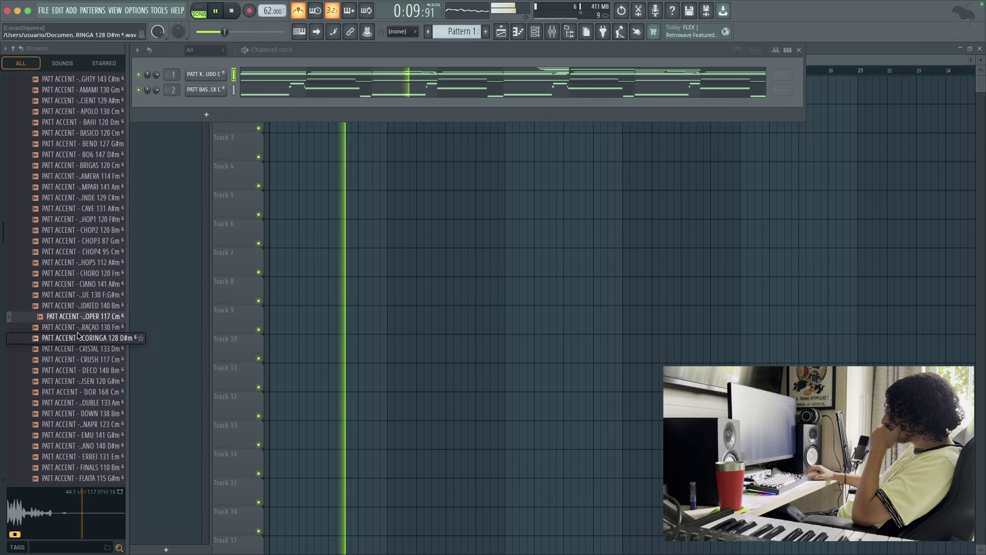
Step: Preview the accent samples PATT ACCENT - CORAÇAO 130 Fm and PATT ACCENT - CORINGA 128 D#m against the song
{"action": "left_click", "coordinate": [83, 328]}
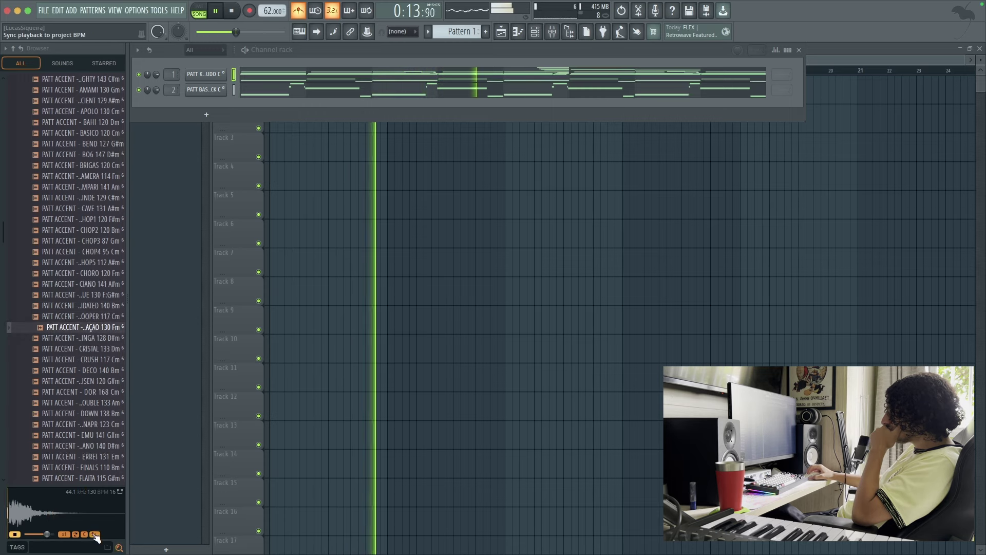
{"action": "key", "text": "Down"}
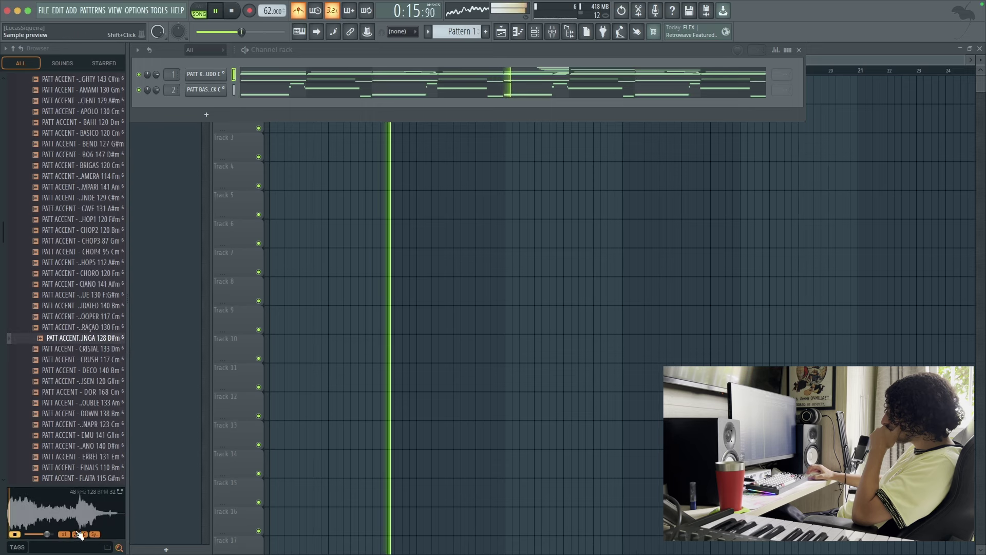
{"action": "key", "text": "Up"}
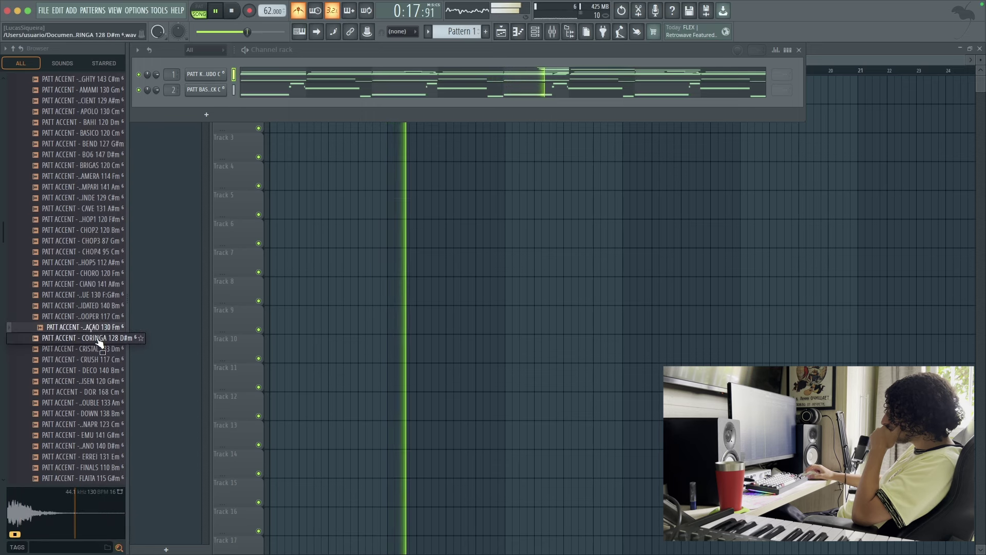
{"action": "left_click", "coordinate": [10, 508]}
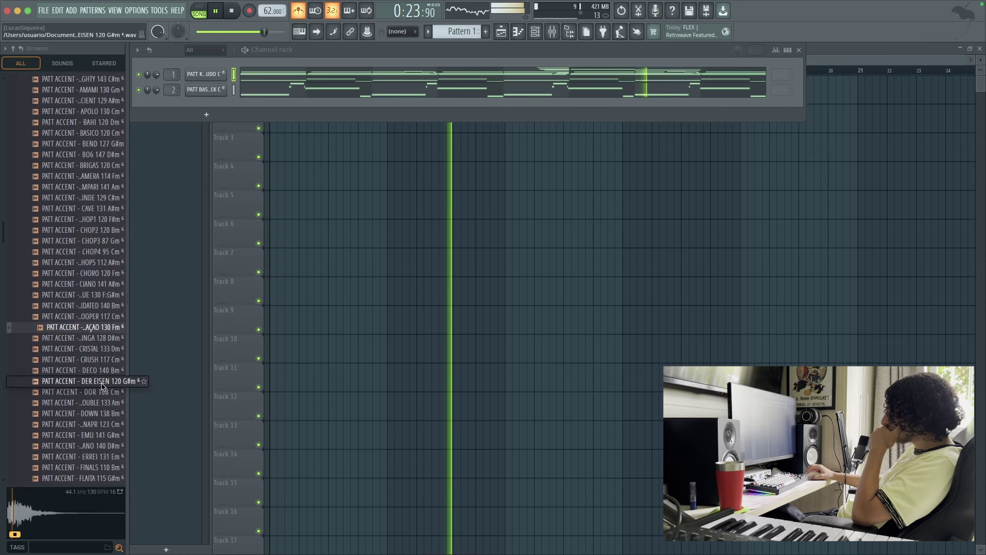
Step: Place PATT ACCENT - CORAÇAO 130 Fm on Track 2 of the playlist, starting at bar 1
{"action": "left_click", "coordinate": [89, 329]}
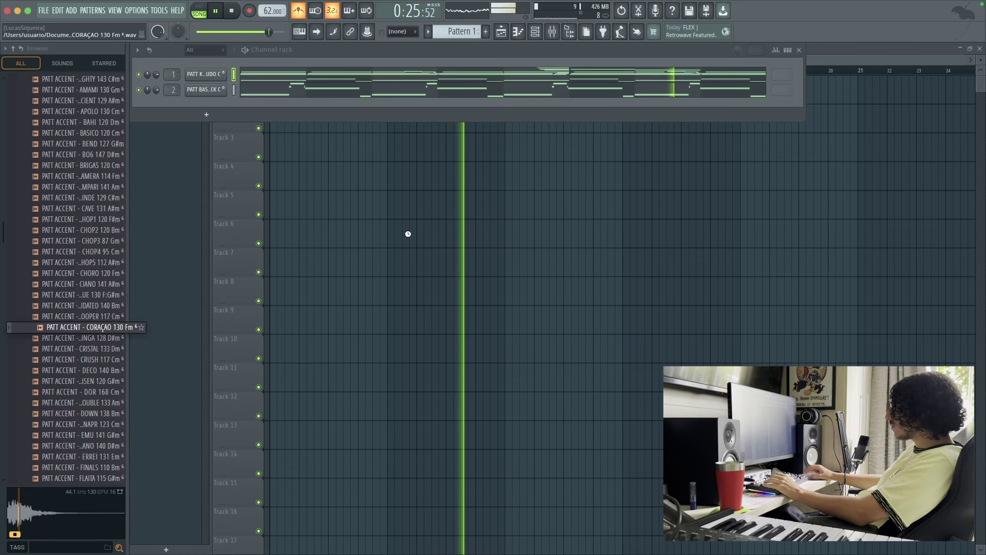
{"action": "left_click_drag", "start_coordinate": [408, 234], "coordinate": [275, 121]}
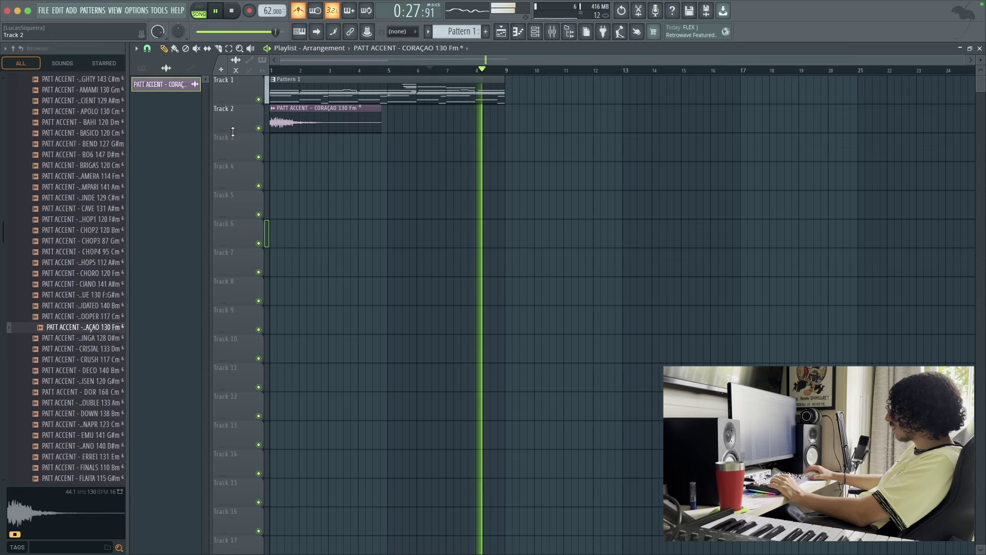
{"action": "scroll", "coordinate": [278, 94], "scroll_direction": "up", "scroll_amount": 5}
{"action": "scroll", "coordinate": [287, 123], "scroll_direction": "down", "scroll_amount": 5}
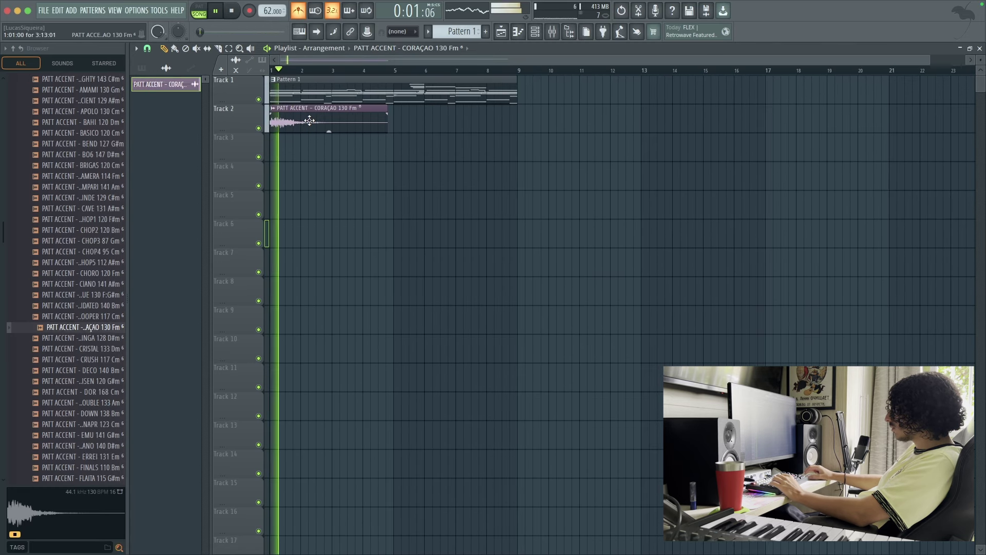
Step: Stretch the CORAÇAO clip to four bars and set its time-stretching mode to Stretch
{"action": "double_click", "coordinate": [309, 126]}
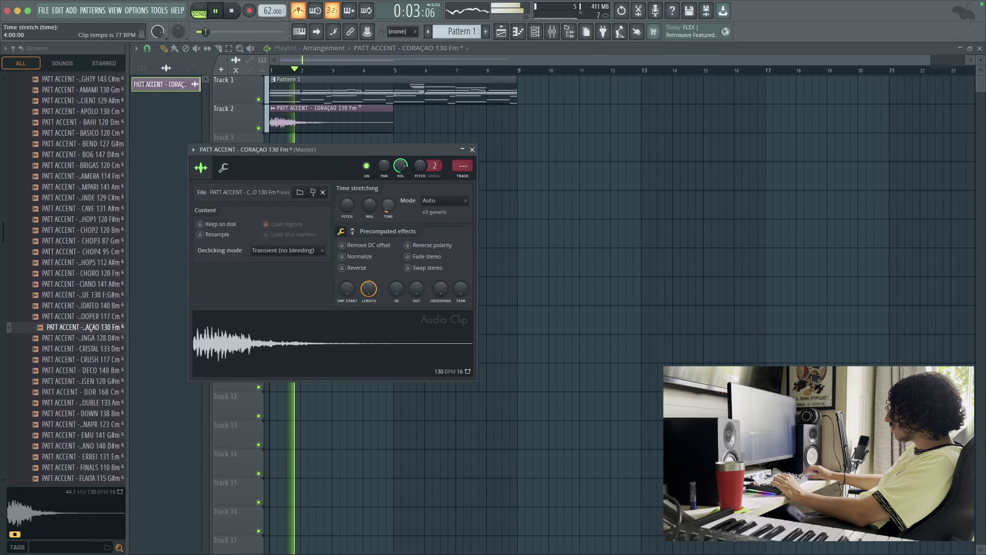
{"action": "left_click", "coordinate": [431, 200]}
{"action": "left_click", "coordinate": [440, 230]}
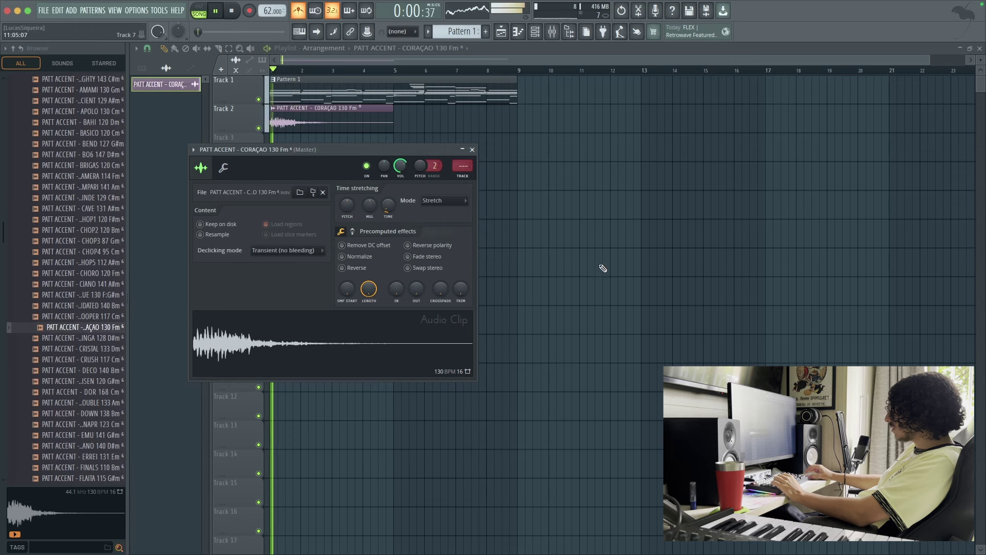
{"action": "key", "text": "Escape"}
Step: Check the chord notes in the piano roll, and reverse the CORAÇAO clip with its time-stretching pitch raised
{"action": "key", "text": "F7"}
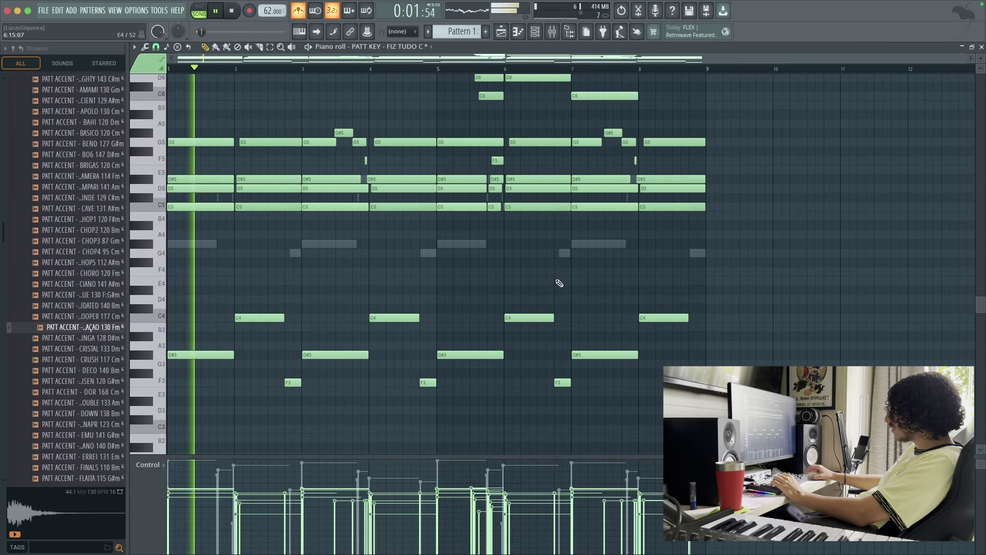
{"action": "key", "text": "F5"}
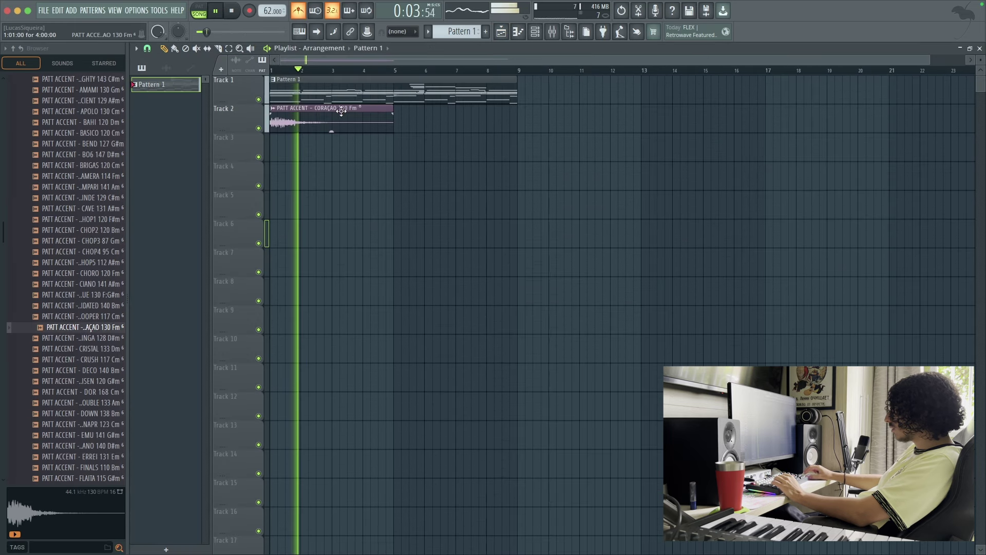
{"action": "double_click", "coordinate": [339, 113]}
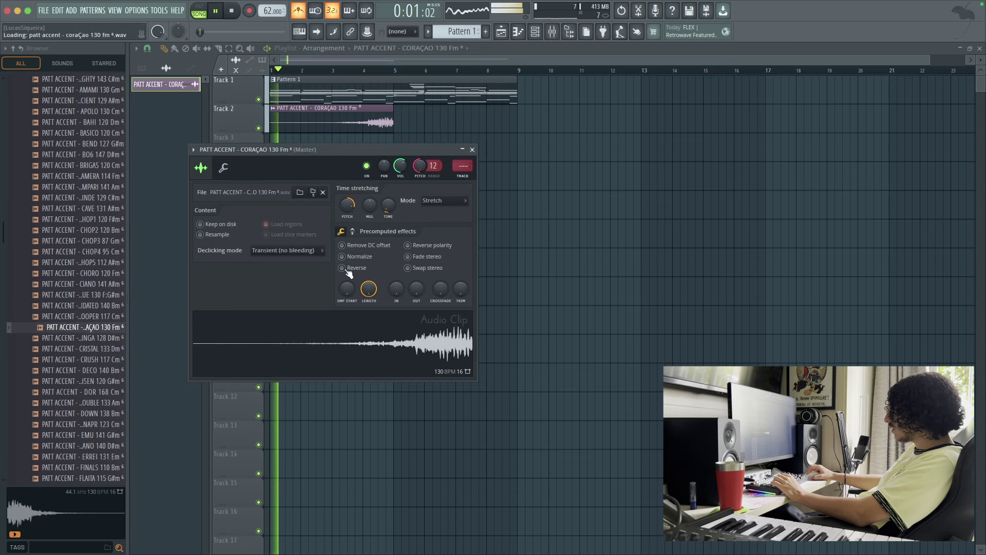
{"action": "key", "text": "Escape"}
{"action": "key", "text": "space"}
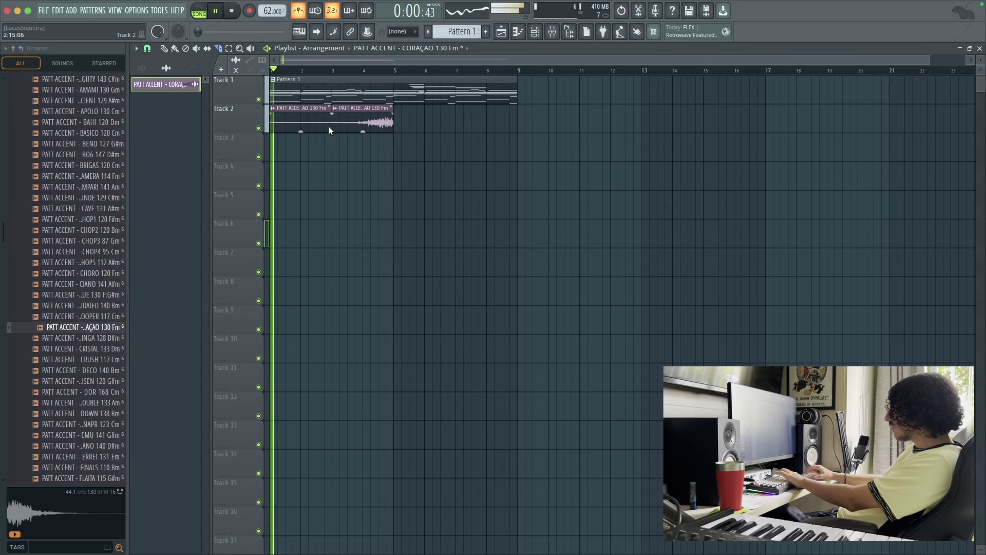
Step: Delete the first half of the reversed clip split at bar 3 and move the remaining half to bar 1
{"action": "right_click", "coordinate": [328, 125]}
{"action": "left_click_drag", "start_coordinate": [350, 123], "coordinate": [196, 121]}
{"action": "scroll", "coordinate": [363, 161], "scroll_direction": "up", "scroll_amount": 5}
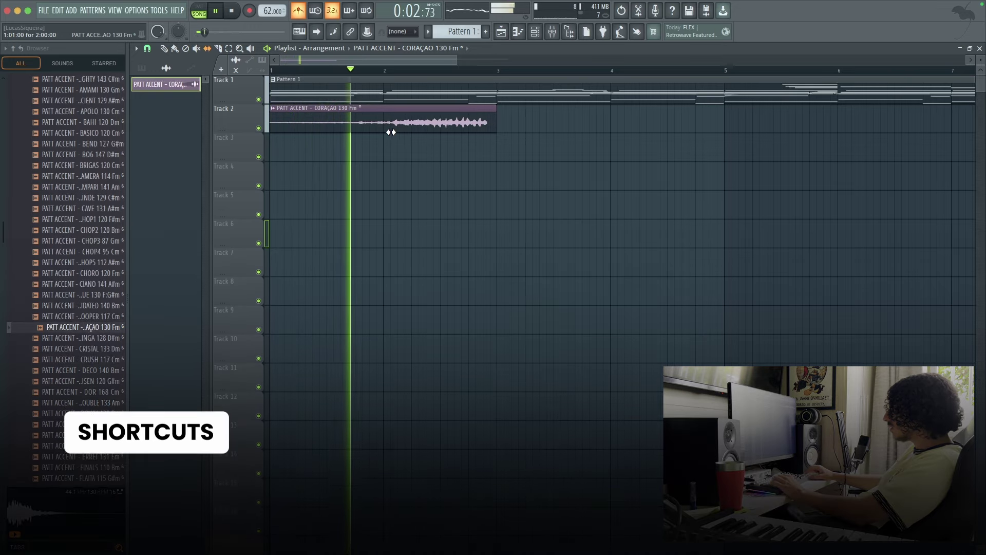
Step: Slice the two-bar accent clip at bar 2 and delete the part after the cut
{"action": "key", "text": "c"}
{"action": "left_click", "coordinate": [385, 123]}
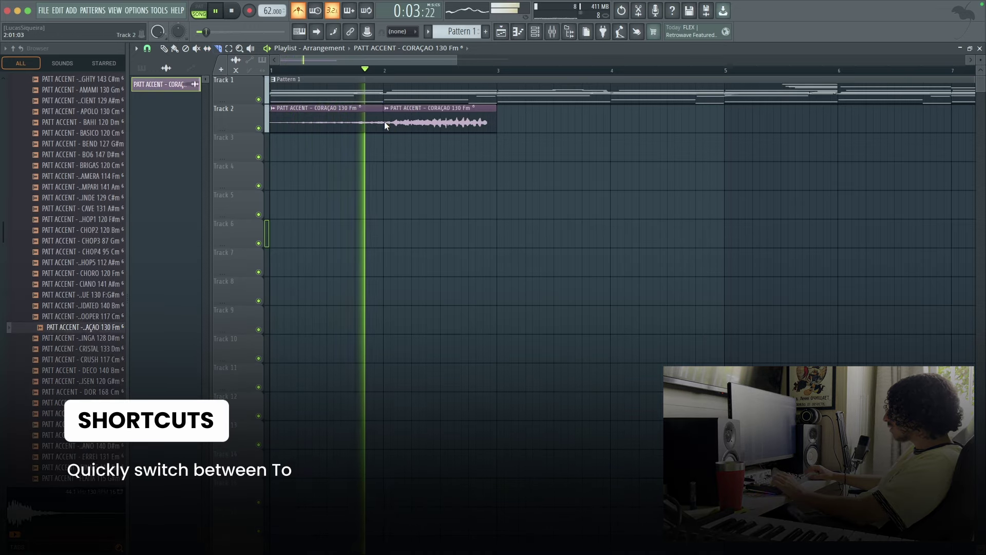
{"action": "key", "text": "p"}
{"action": "right_click", "coordinate": [390, 124]}
Step: Name Track 2 after its accent clip and make it an audio track linked to mixer track 3
{"action": "right_click", "coordinate": [224, 113]}
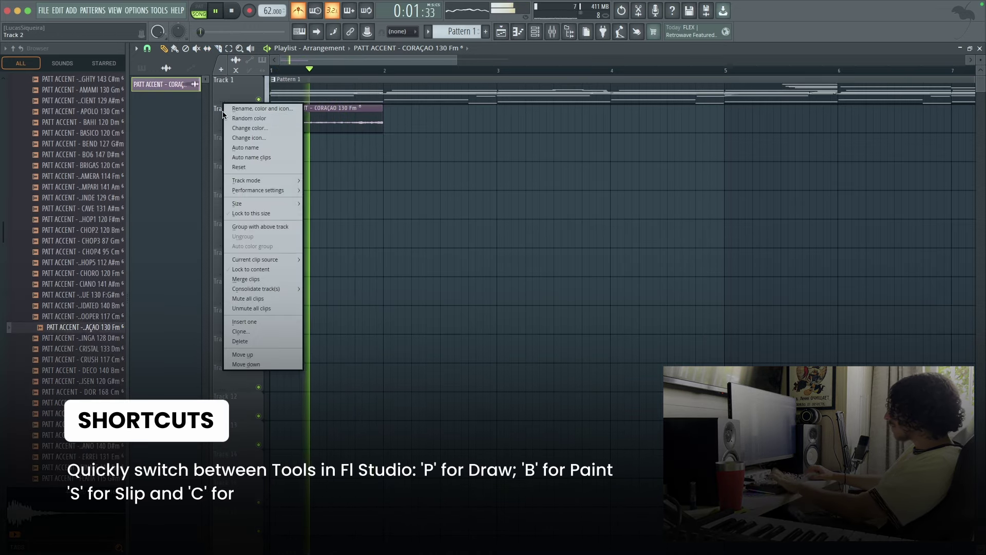
{"action": "left_click", "coordinate": [241, 147]}
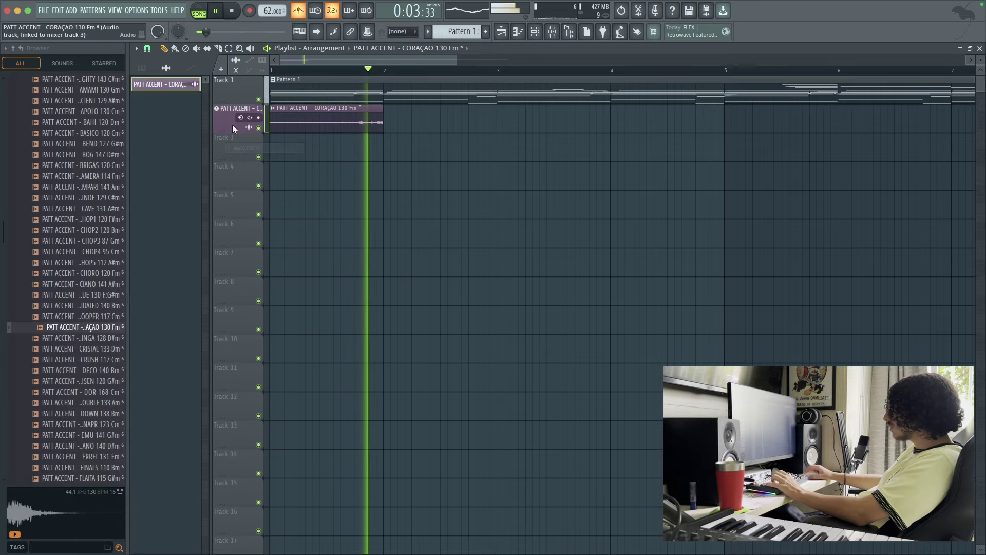
{"action": "scroll", "coordinate": [322, 180], "scroll_direction": "up", "scroll_amount": 3}
{"action": "scroll", "coordinate": [318, 179], "scroll_direction": "up", "scroll_amount": 2}
Step: Add Fruity Parametric EQ 2 to the second effect slot of mixer track 3, with band 1 as a high pass at 120 Hz
{"action": "key", "text": "F9"}
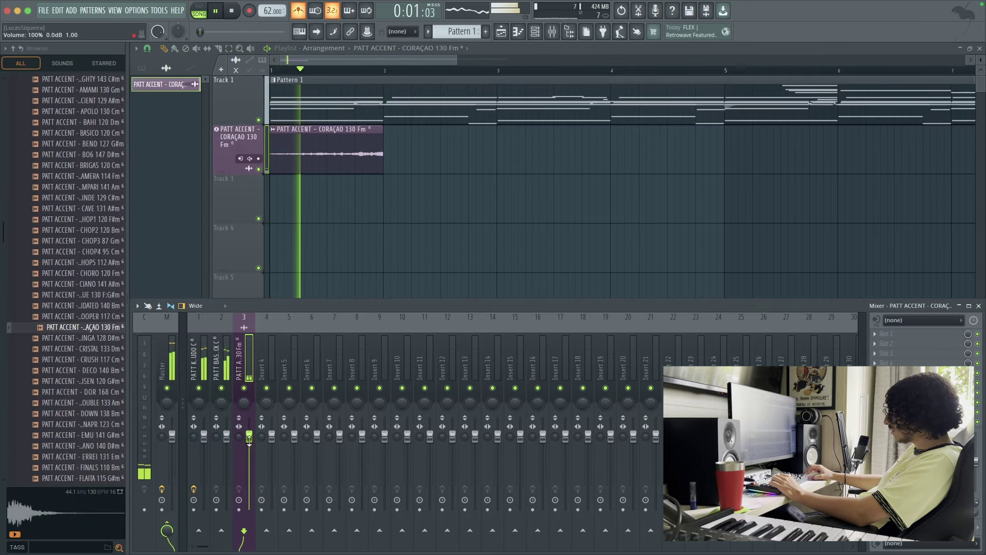
{"action": "left_click", "coordinate": [875, 383]}
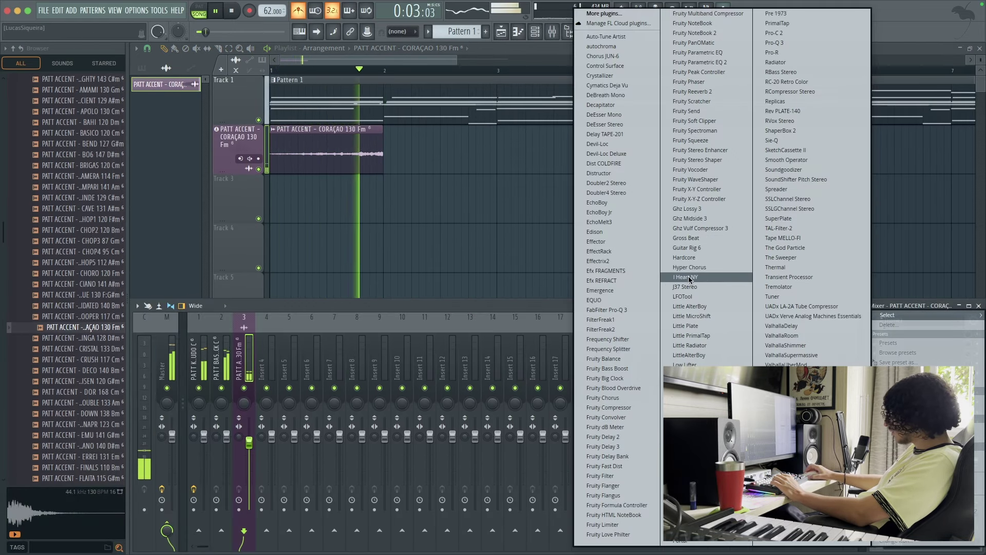
{"action": "left_click", "coordinate": [699, 62]}
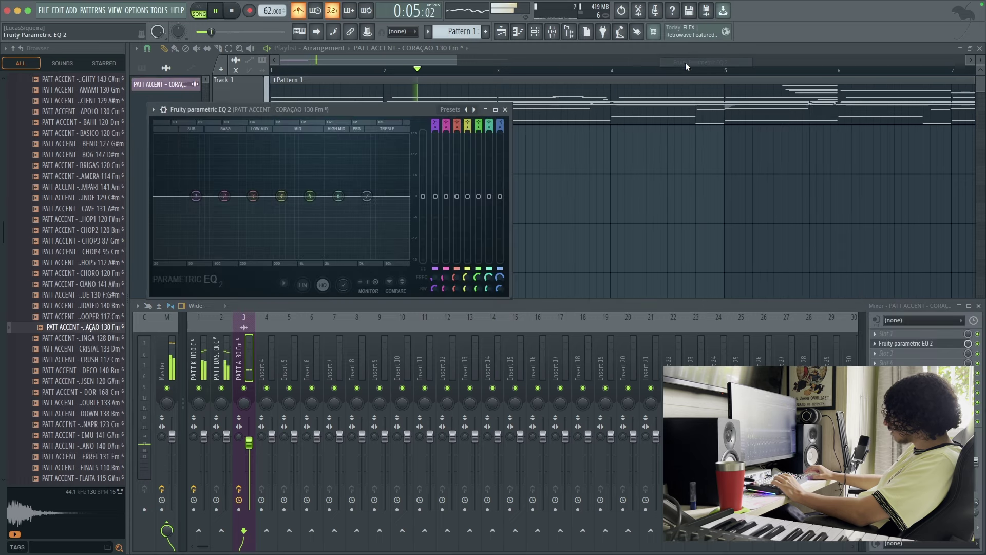
{"action": "mouse_move", "coordinate": [211, 223]}
{"action": "left_click", "coordinate": [260, 250]}
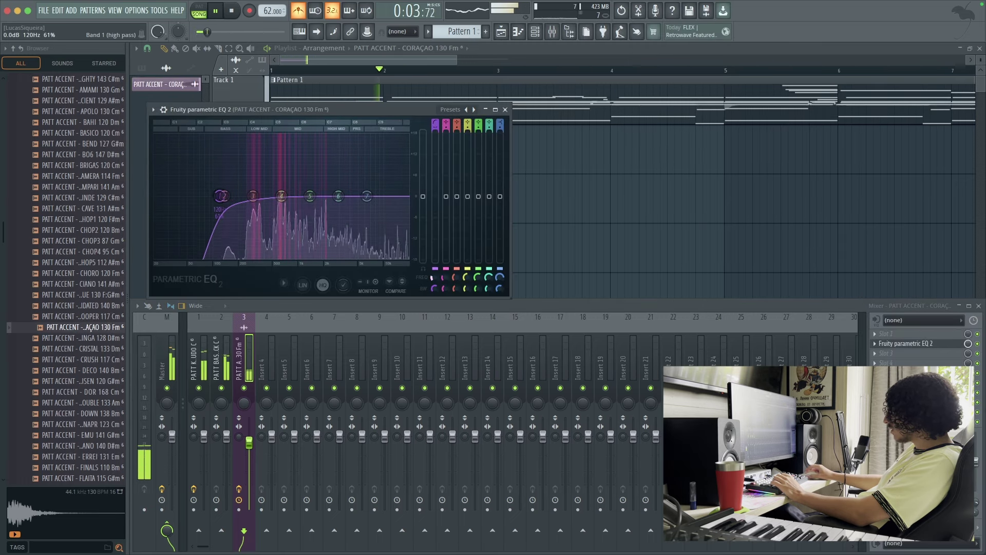
Step: Place a second copy of the one-bar accent clip at bar 2 of its track and play the arrangement
{"action": "key", "text": "F5"}
{"action": "left_click_drag", "start_coordinate": [599, 160], "coordinate": [418, 161]}
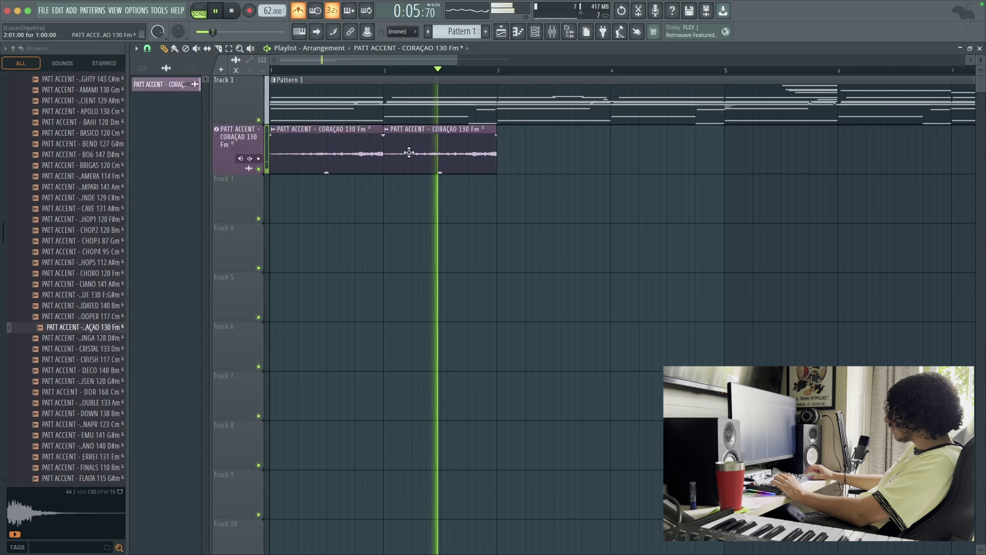
{"action": "key", "text": "space"}
{"action": "key", "text": "space"}
Step: Make the bar 2 accent clip unique as a sample saved in Downloads, and remove the stray copy placed on Track 5
{"action": "left_click", "coordinate": [388, 131]}
{"action": "key", "text": "u"}
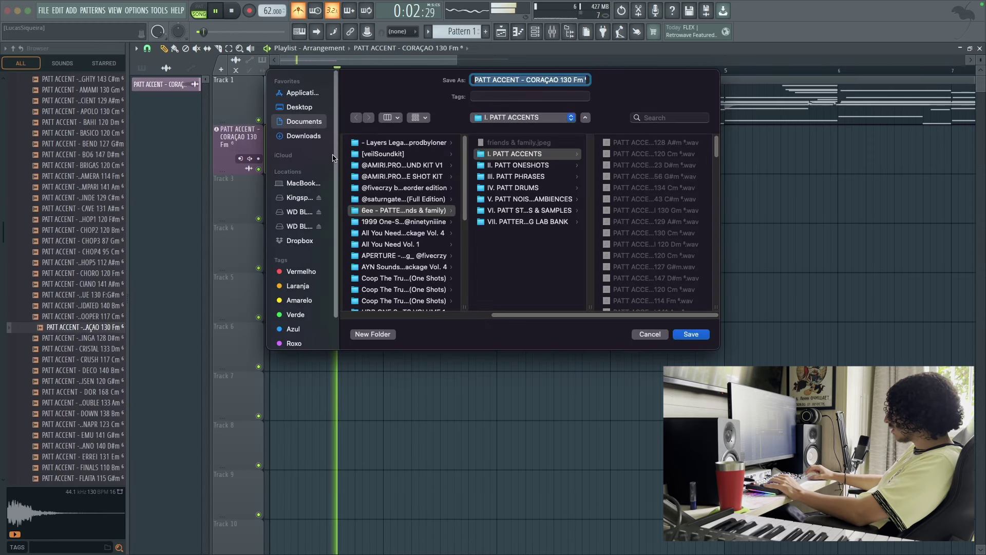
{"action": "left_click", "coordinate": [304, 137]}
{"action": "left_click", "coordinate": [686, 335]}
{"action": "left_click", "coordinate": [650, 281]}
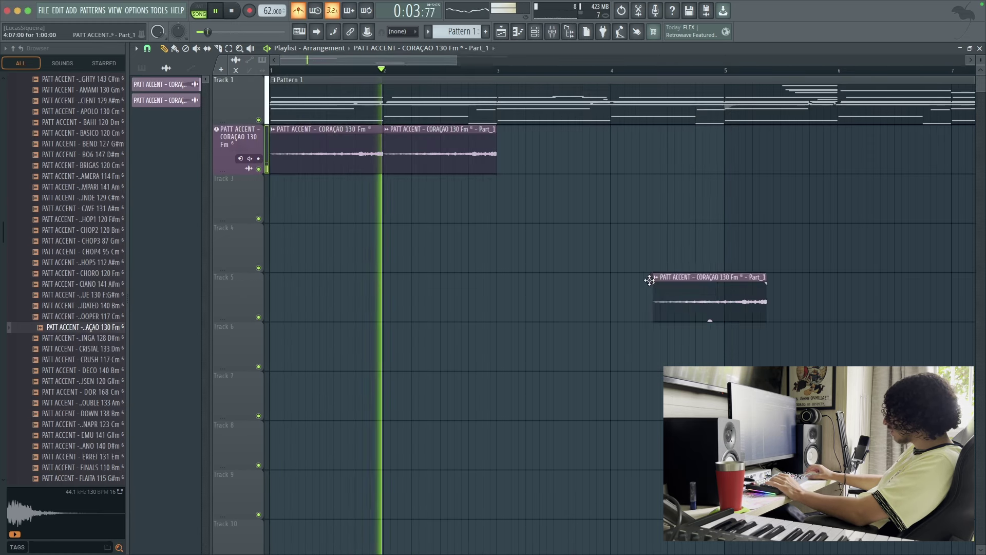
{"action": "right_click", "coordinate": [650, 280]}
{"action": "key", "text": "space"}
{"action": "key", "text": "space"}
Step: Raise the pitch range of the bar 2 accent clip's channel to 5 and reset its channel pitch
{"action": "double_click", "coordinate": [418, 168]}
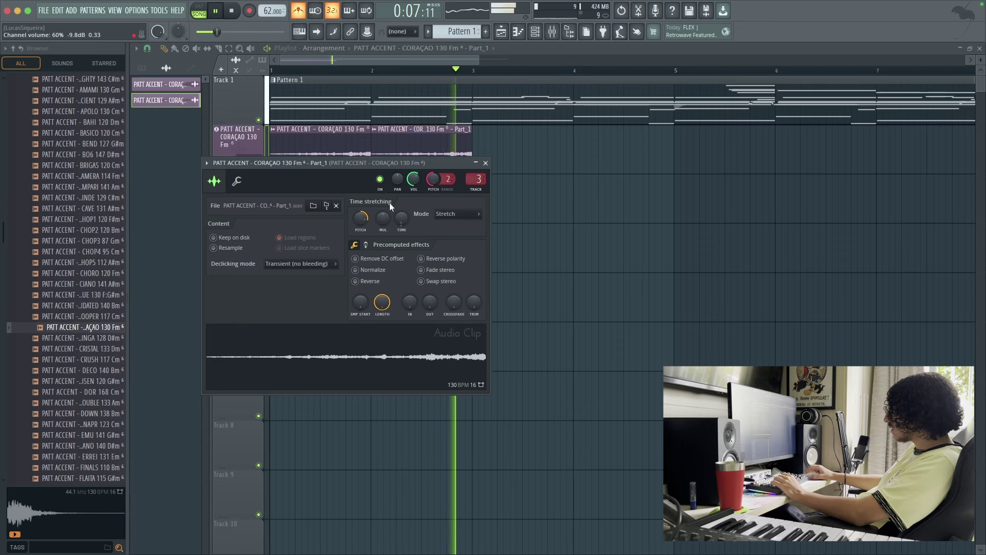
{"action": "key", "text": "space"}
{"action": "double_click", "coordinate": [349, 136]}
{"action": "key", "text": "Escape"}
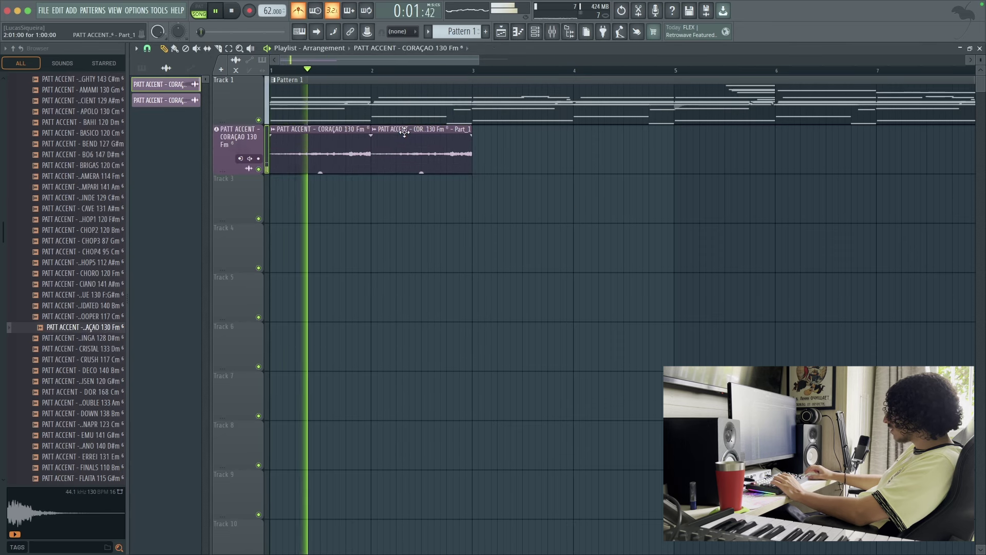
{"action": "double_click", "coordinate": [414, 137]}
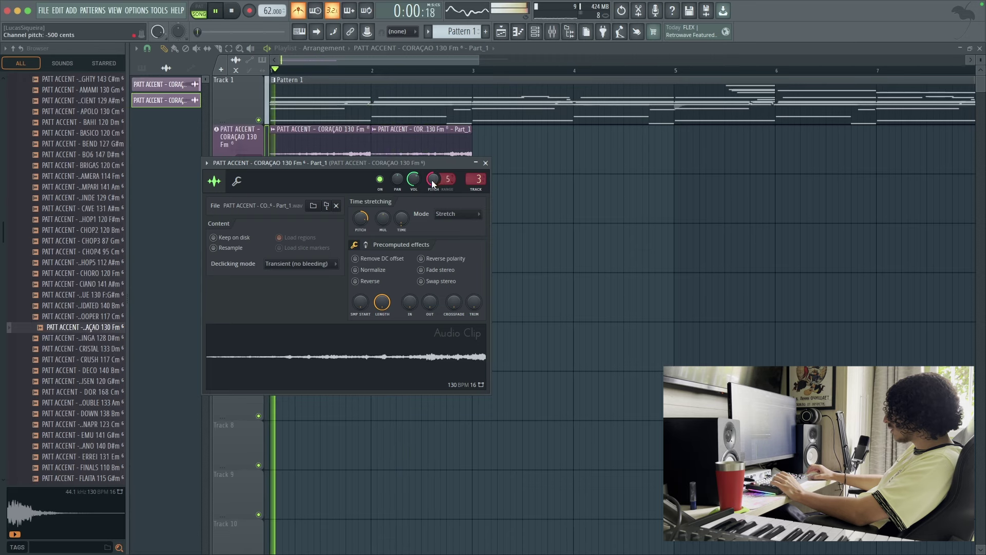
{"action": "right_click", "coordinate": [433, 184]}
{"action": "left_click", "coordinate": [446, 190]}
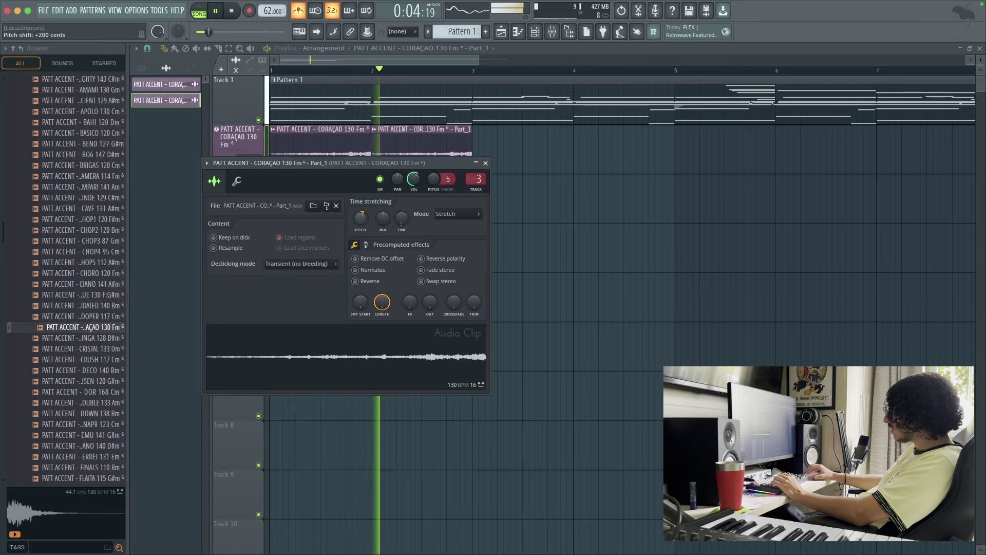
Step: Reset the time-stretching pitch shift of the bar 2 accent clip and choose a different time-stretching mode
{"action": "right_click", "coordinate": [360, 218]}
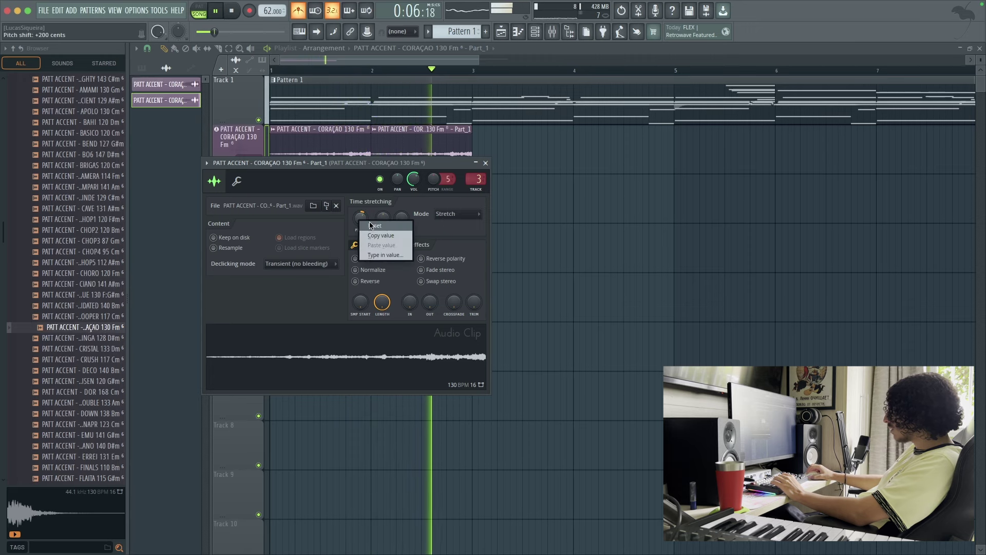
{"action": "left_click", "coordinate": [368, 225]}
{"action": "left_click", "coordinate": [374, 67]}
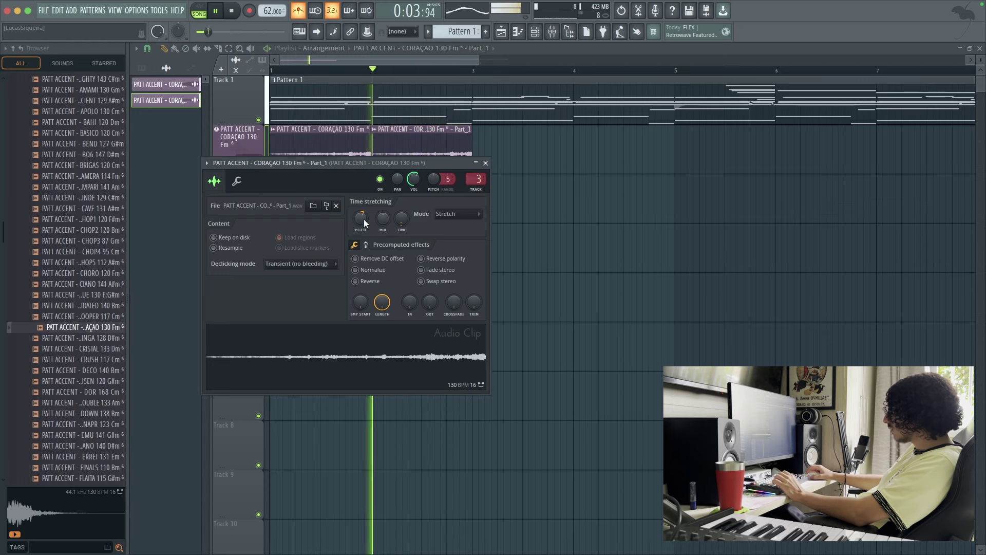
{"action": "left_click", "coordinate": [457, 213]}
{"action": "left_click", "coordinate": [450, 252]}
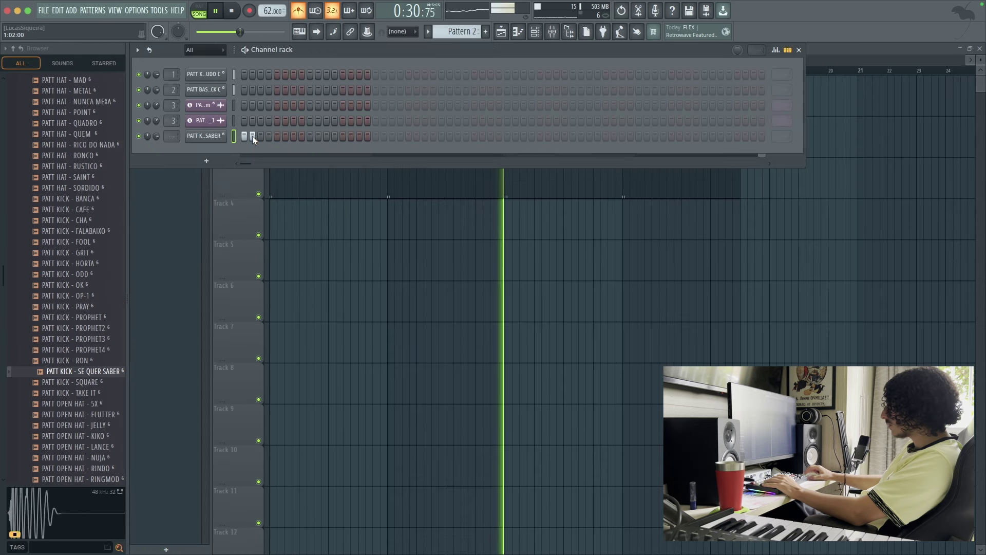
Step: Audition hat samples and add PATT HAT - CHATO and PATT HAT - NUNCA MEXA to the channel rack
{"action": "scroll", "coordinate": [85, 176], "scroll_direction": "up", "scroll_amount": 5}
{"action": "left_click", "coordinate": [84, 176]}
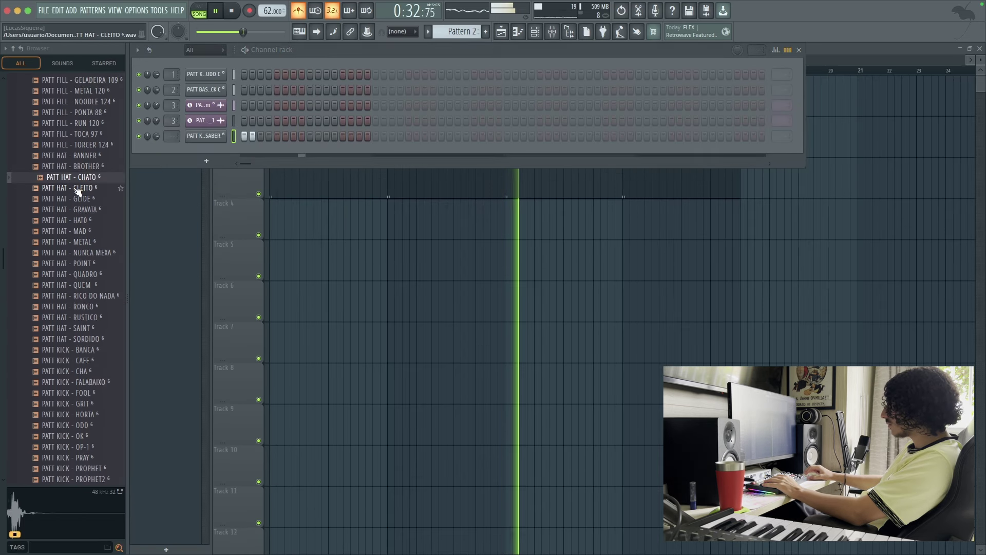
{"action": "left_click", "coordinate": [78, 187]}
{"action": "left_click_drag", "start_coordinate": [79, 178], "coordinate": [201, 148]}
{"action": "left_click", "coordinate": [60, 235]}
{"action": "left_click", "coordinate": [77, 252]}
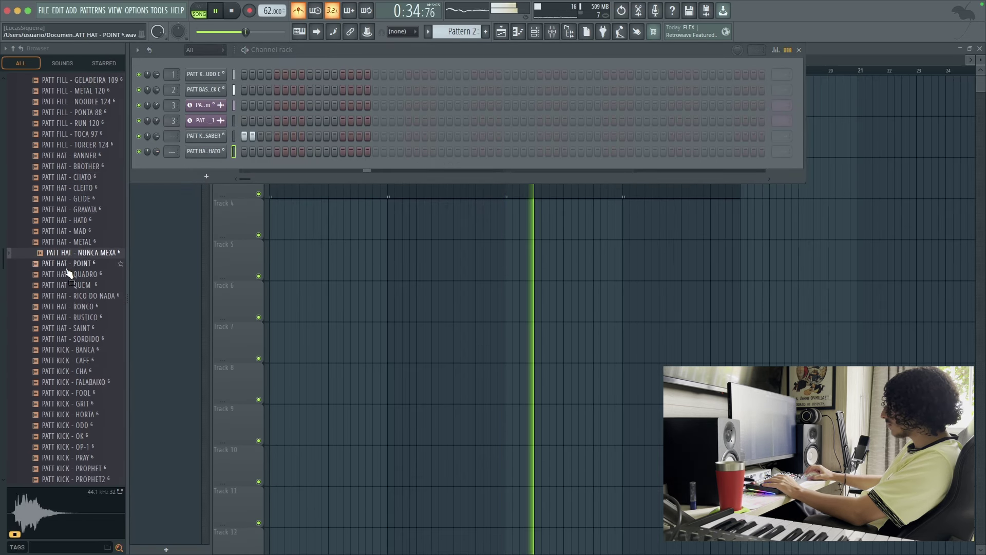
{"action": "left_click_drag", "start_coordinate": [75, 254], "coordinate": [228, 167]}
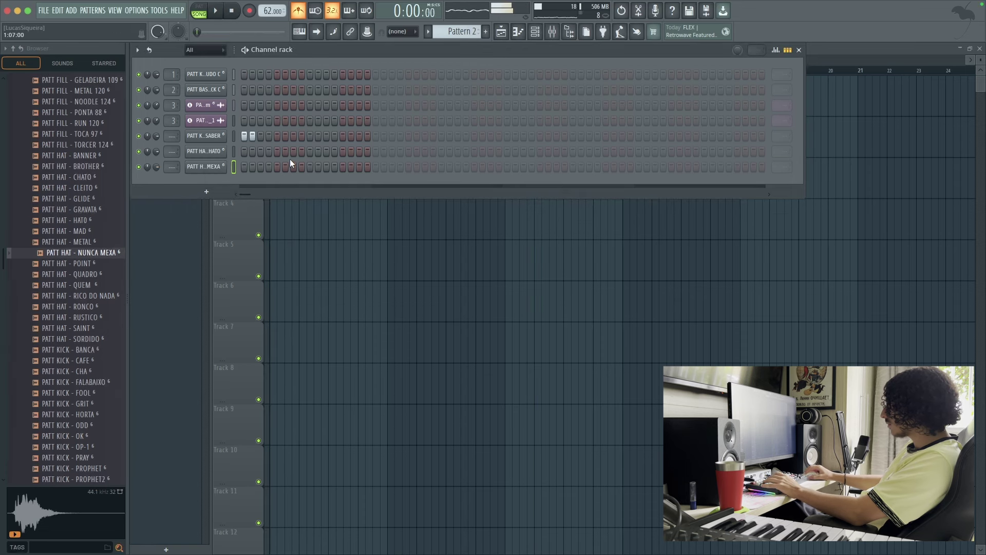
Step: Turn off the metronome and place a PATT HAT - CHATO hit on step 4 of Pattern 2
{"action": "left_click", "coordinate": [302, 11]}
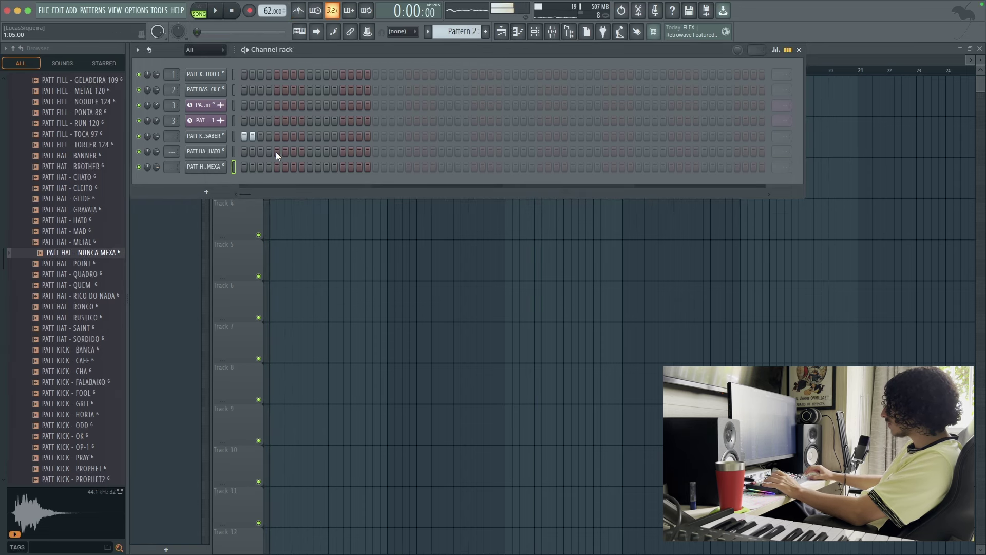
{"action": "left_click", "coordinate": [277, 151]}
{"action": "key", "text": "space"}
{"action": "key", "text": "space"}
{"action": "left_click", "coordinate": [275, 152]}
{"action": "left_click", "coordinate": [261, 152]}
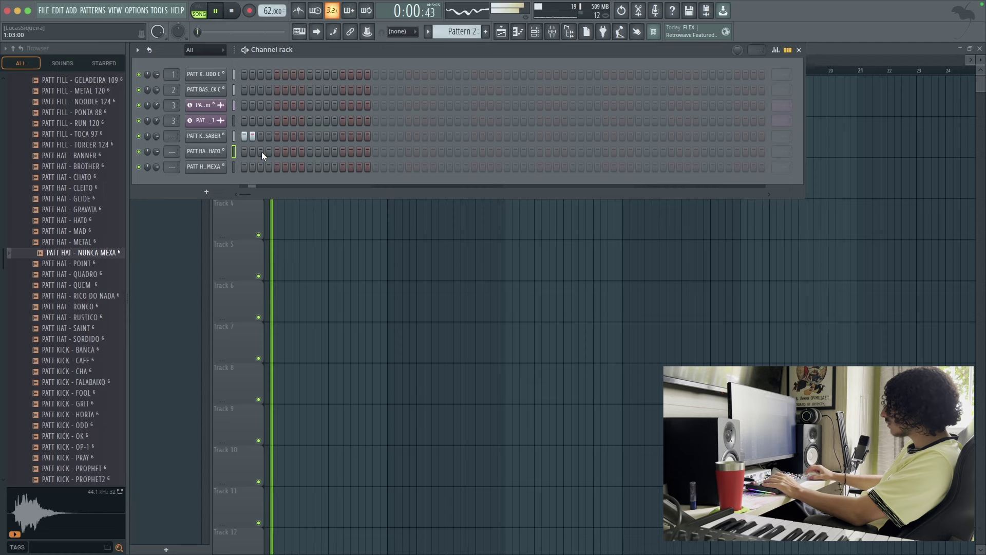
{"action": "left_click", "coordinate": [261, 153]}
{"action": "left_click", "coordinate": [269, 152]}
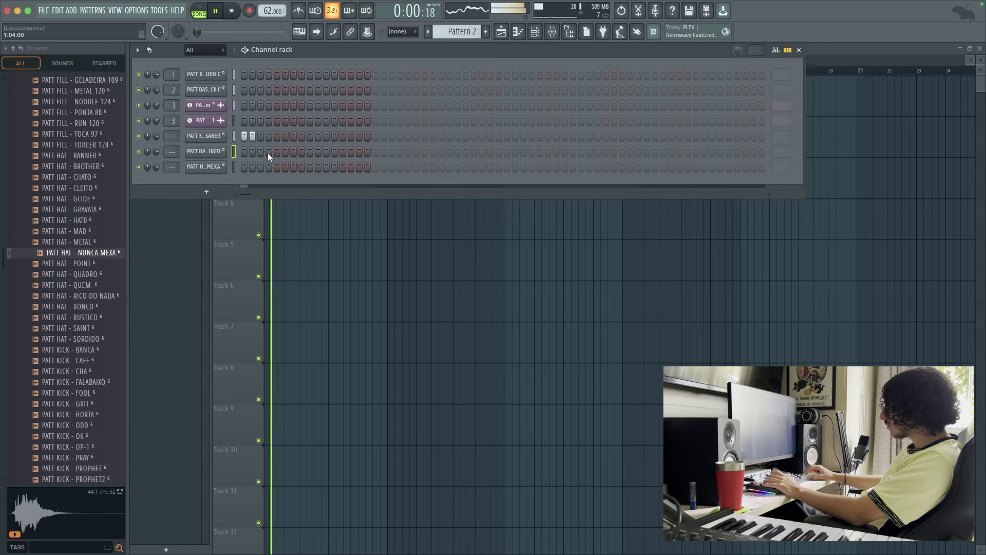
Step: Place PATT HAT - NUNCA MEXA hits on steps 5 to 7 and open that channel in the piano roll
{"action": "left_click", "coordinate": [278, 167]}
{"action": "left_click_drag", "start_coordinate": [276, 166], "coordinate": [293, 167]}
{"action": "key", "text": "space"}
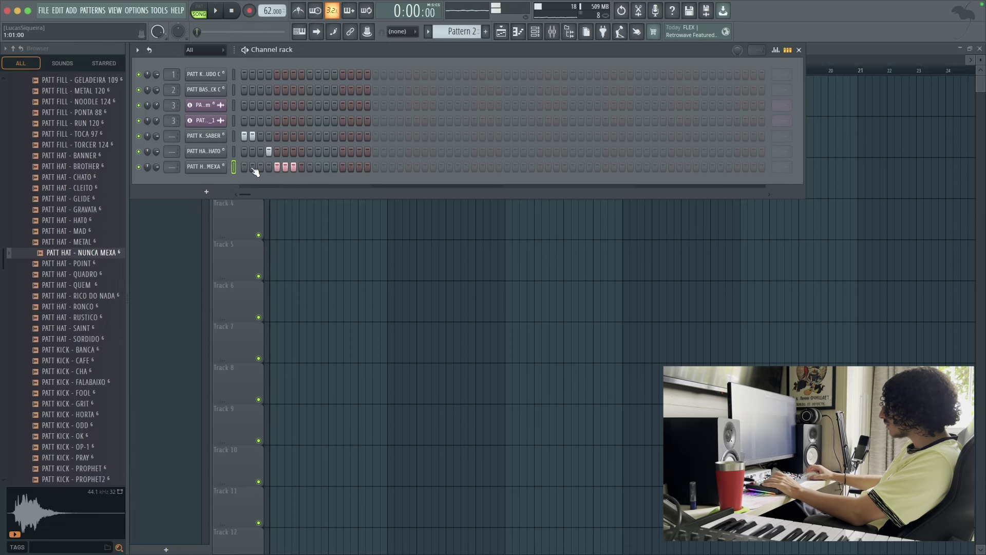
{"action": "right_click", "coordinate": [211, 167]}
{"action": "left_click", "coordinate": [264, 167]}
{"action": "double_click", "coordinate": [308, 54]}
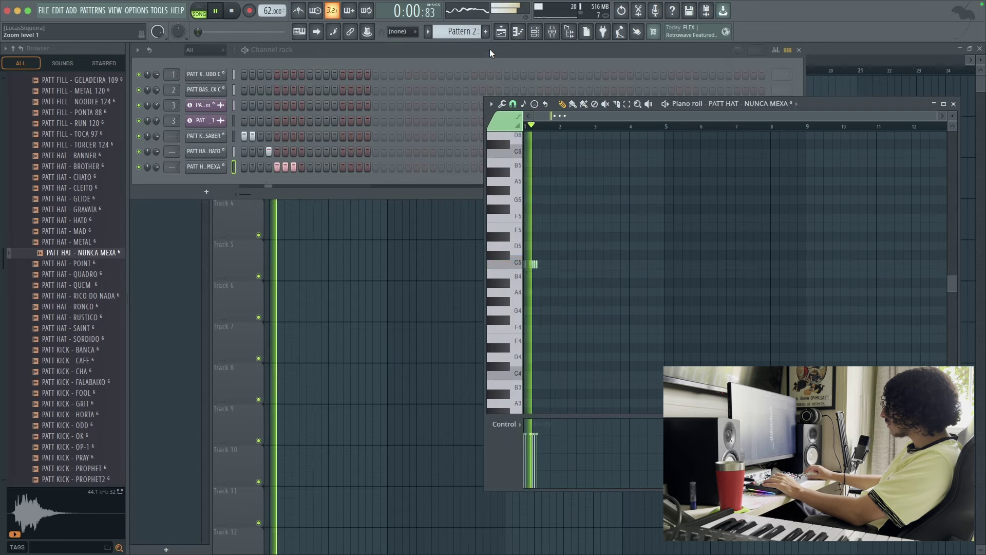
Step: Delete the NUNCA MEXA hat notes on steps 6 and 7 and lengthen the step 5 note to a full step
{"action": "right_click", "coordinate": [584, 264]}
{"action": "right_click", "coordinate": [601, 264]}
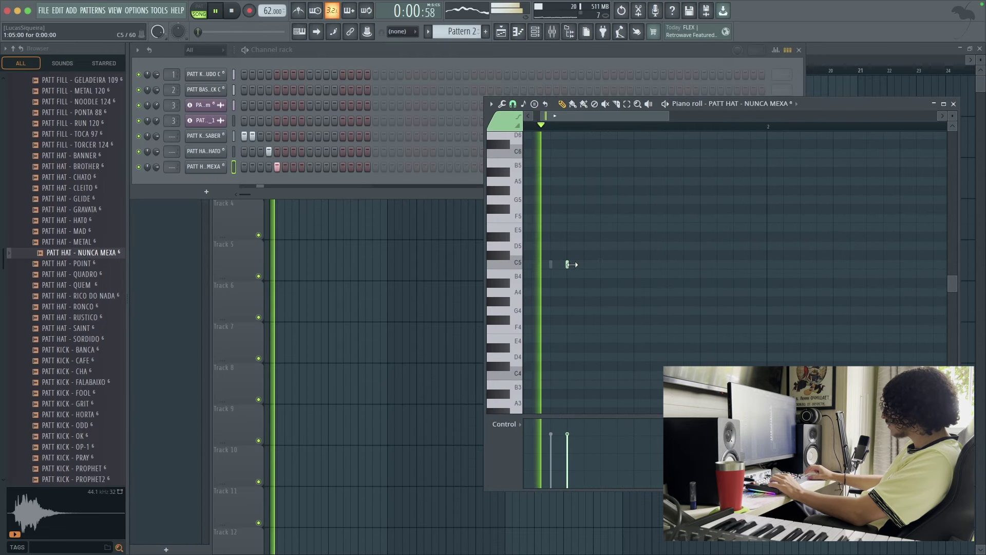
{"action": "key", "text": "super+a"}
{"action": "key", "text": "super+l"}
{"action": "key", "text": "space"}
{"action": "key", "text": "space"}
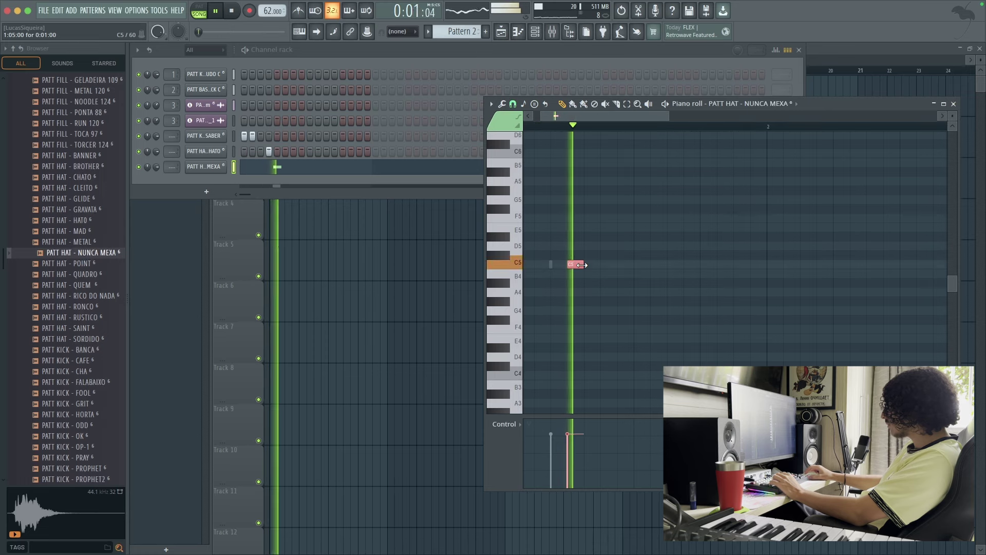
Step: Split the step 5 hat note into four short notes with the Chopper, using its Default pattern
{"action": "key", "text": "alt+u"}
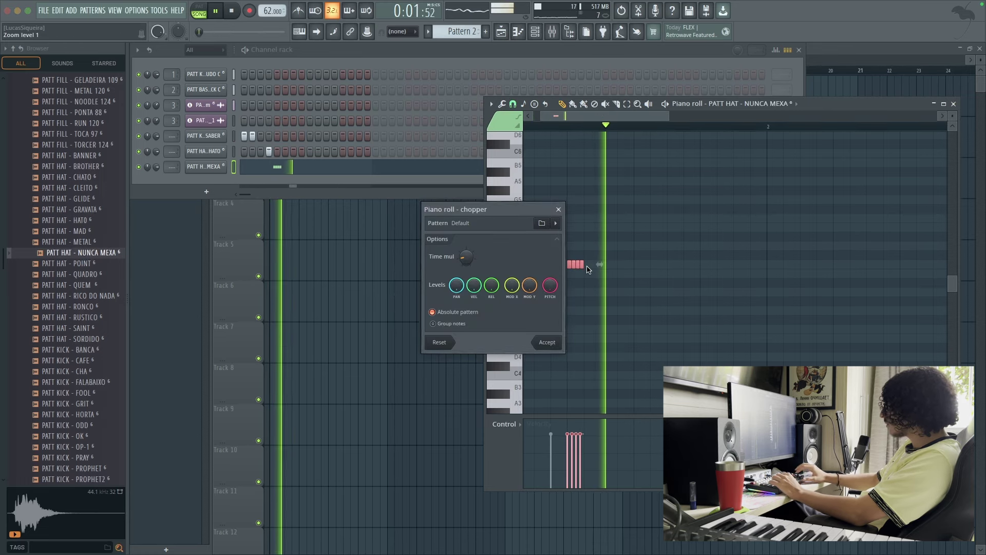
{"action": "key", "text": "Return"}
{"action": "key", "text": "space"}
{"action": "key", "text": "space"}
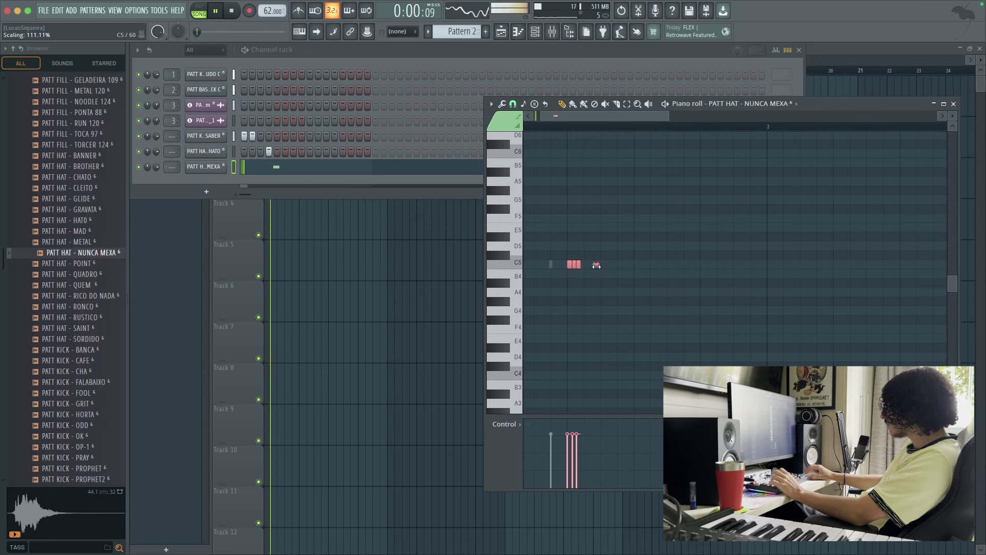
Step: Stretch the four chopped hat notes slightly and lower their velocities progressively, down to about 41% on the last one
{"action": "left_click_drag", "start_coordinate": [597, 266], "coordinate": [599, 265]}
{"action": "key", "text": "super+d"}
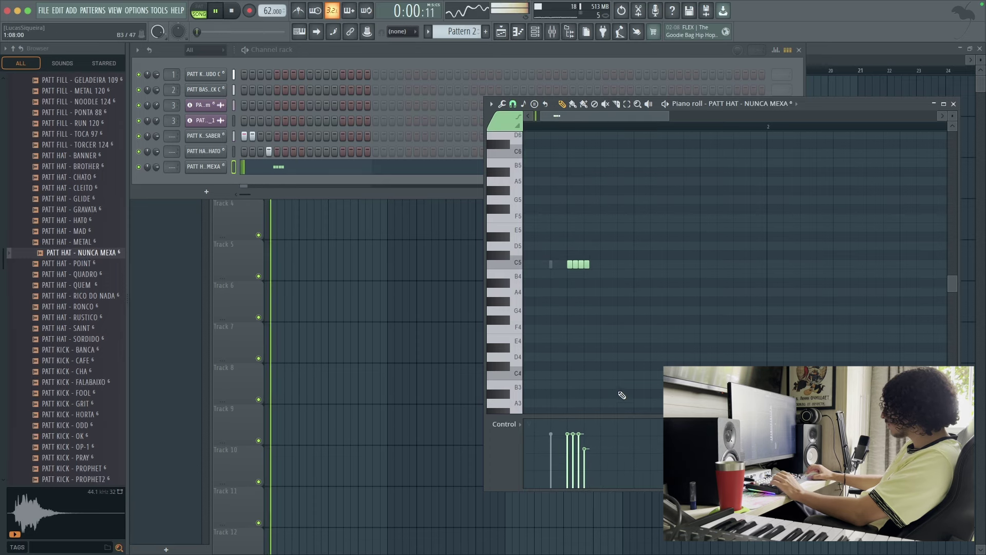
{"action": "left_click", "coordinate": [584, 462]}
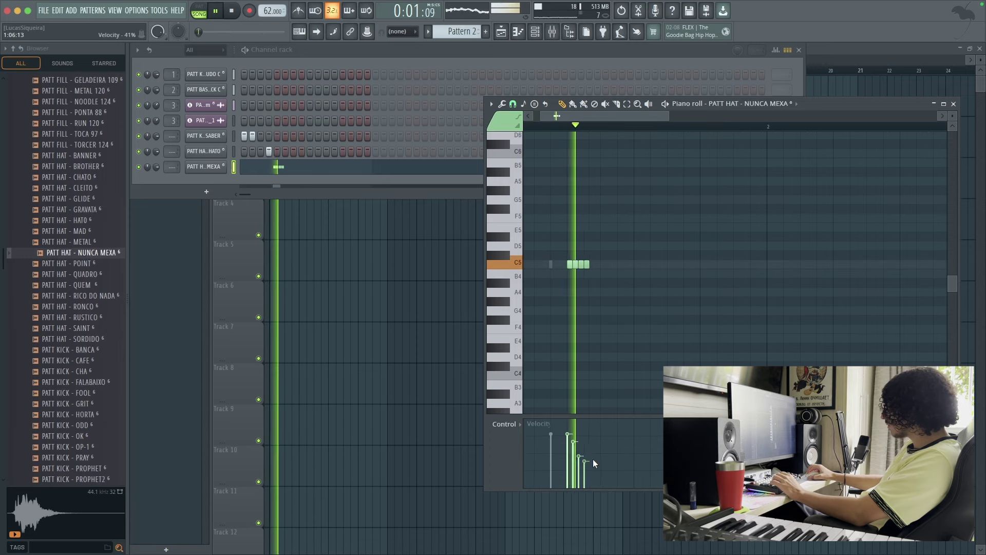
{"action": "left_click", "coordinate": [953, 104]}
Step: Place a second PATT HAT - CHATO hit on step 8 of Pattern 2
{"action": "scroll", "coordinate": [103, 197], "scroll_direction": "up", "scroll_amount": 9}
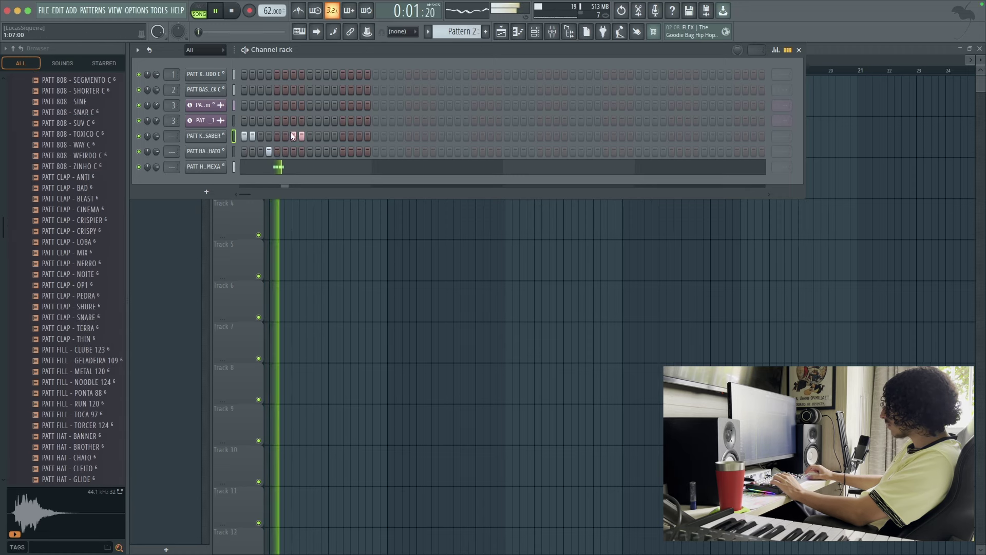
{"action": "key", "text": "space"}
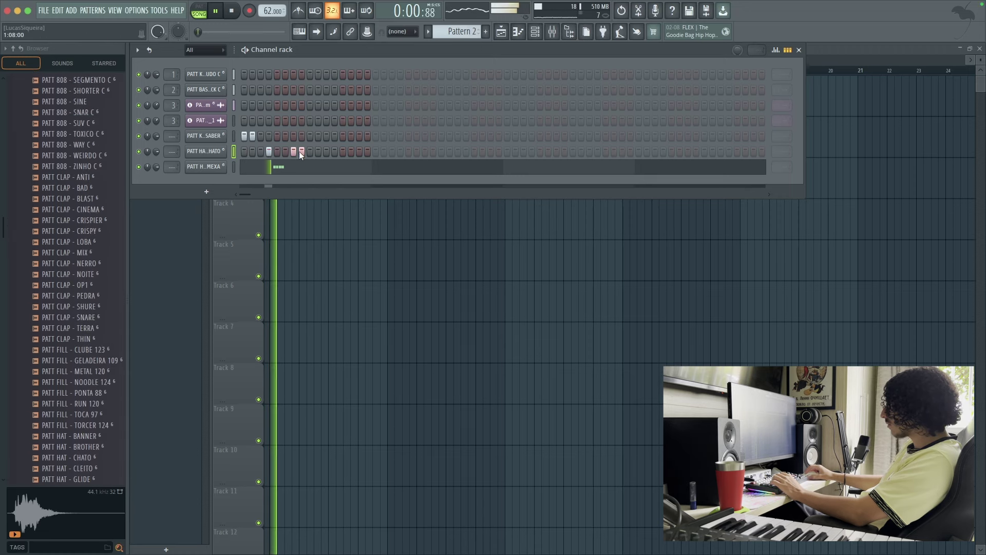
{"action": "left_click", "coordinate": [301, 152]}
Step: Add PATT HAT - BROTHER as a channel with hits on steps 2 and 12, and a PATT HAT - CHATO hit on step 14
{"action": "scroll", "coordinate": [80, 208], "scroll_direction": "down", "scroll_amount": 5}
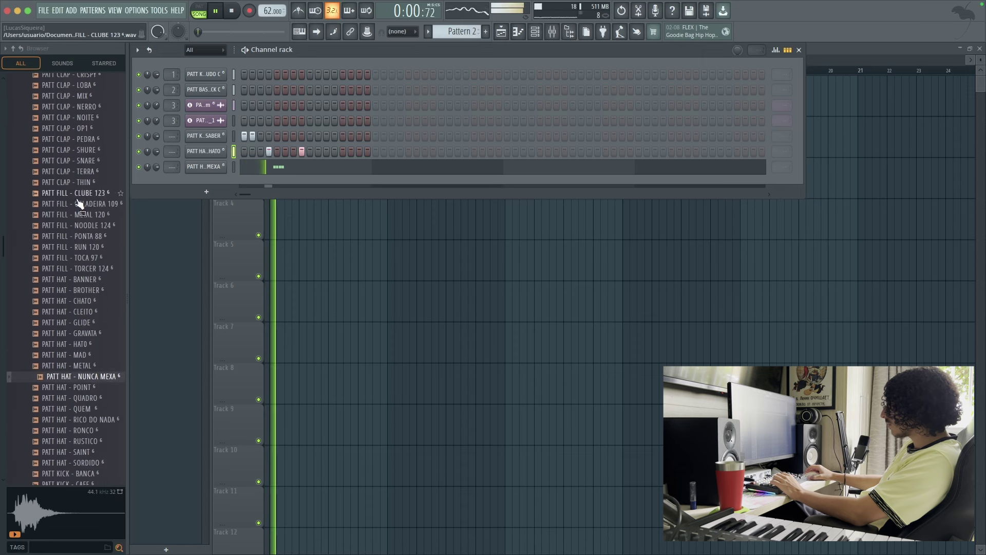
{"action": "left_click", "coordinate": [76, 189]}
{"action": "left_click", "coordinate": [64, 221]}
{"action": "left_click", "coordinate": [64, 253]}
{"action": "left_click", "coordinate": [71, 264]}
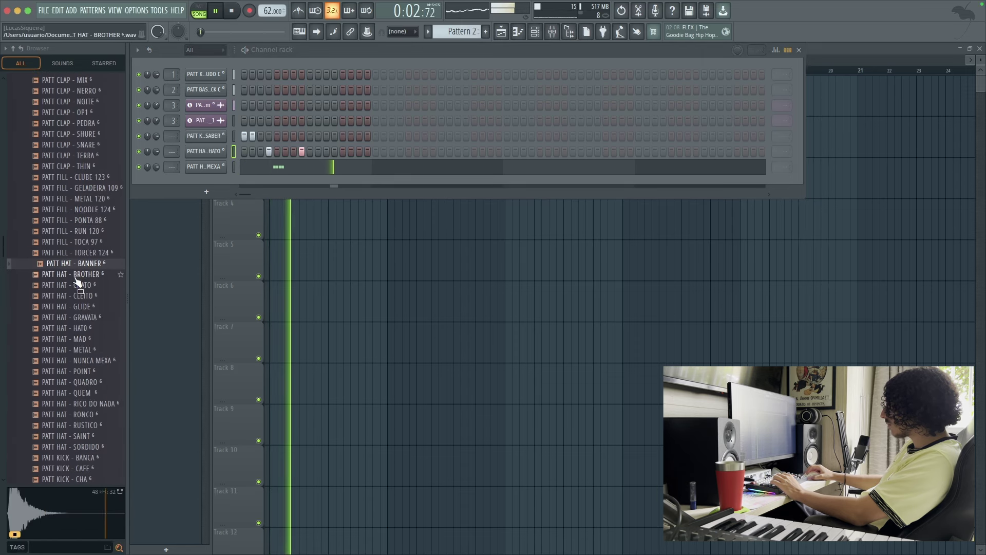
{"action": "left_click", "coordinate": [76, 276]}
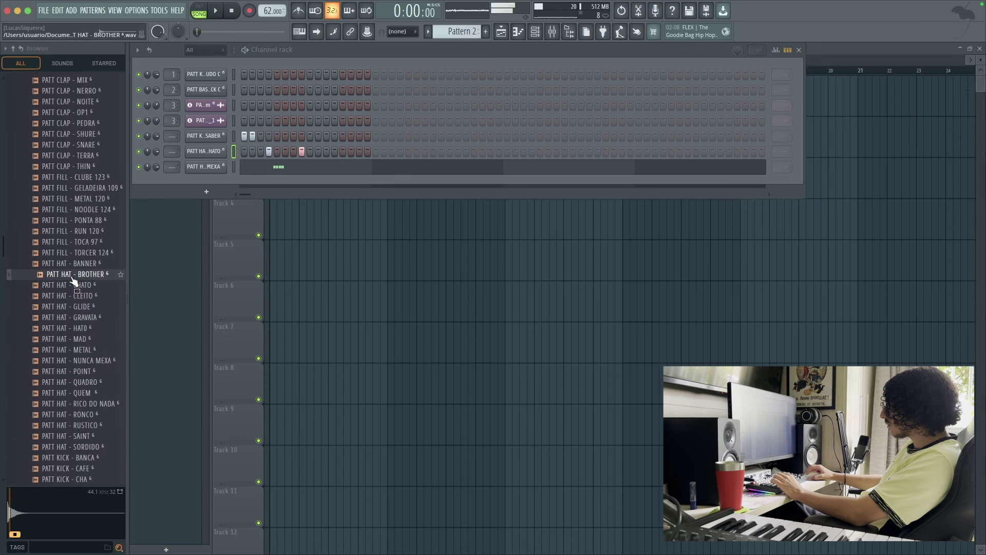
{"action": "left_click_drag", "start_coordinate": [246, 179], "coordinate": [239, 185]}
{"action": "left_click", "coordinate": [252, 182]}
{"action": "key", "text": "space"}
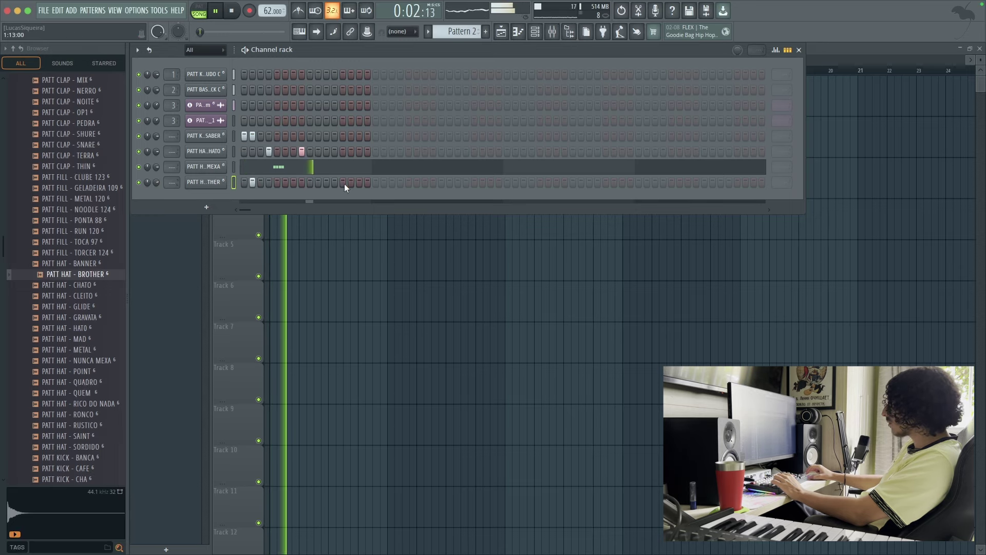
{"action": "left_click", "coordinate": [351, 151]}
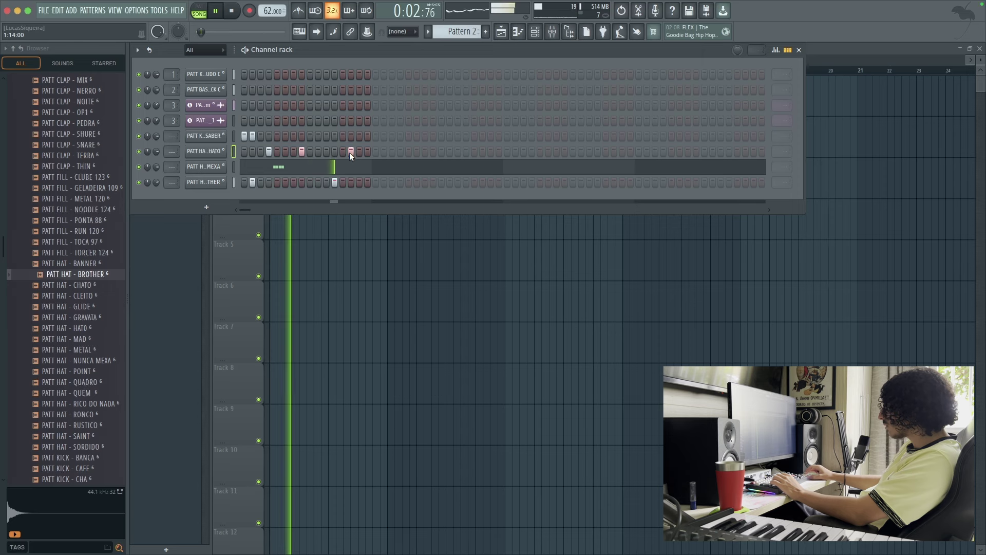
Step: Add C5 notes on steps 13 and 15 of PATT HAT - NUNCA MEXA and chop the step 15 note into four
{"action": "left_click", "coordinate": [241, 168]}
{"action": "scroll", "coordinate": [620, 286], "scroll_direction": "up", "scroll_amount": 1}
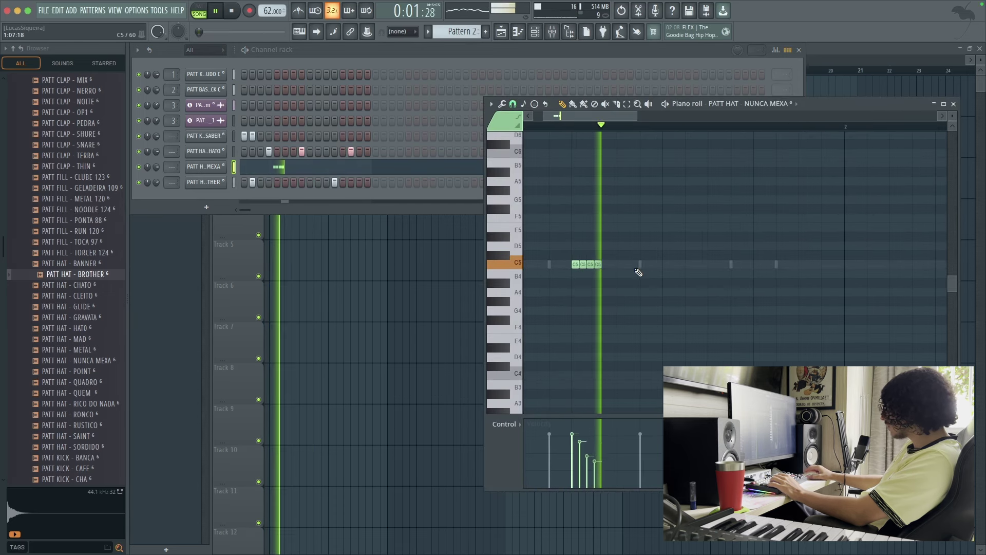
{"action": "left_click", "coordinate": [513, 104]}
{"action": "left_click", "coordinate": [511, 129]}
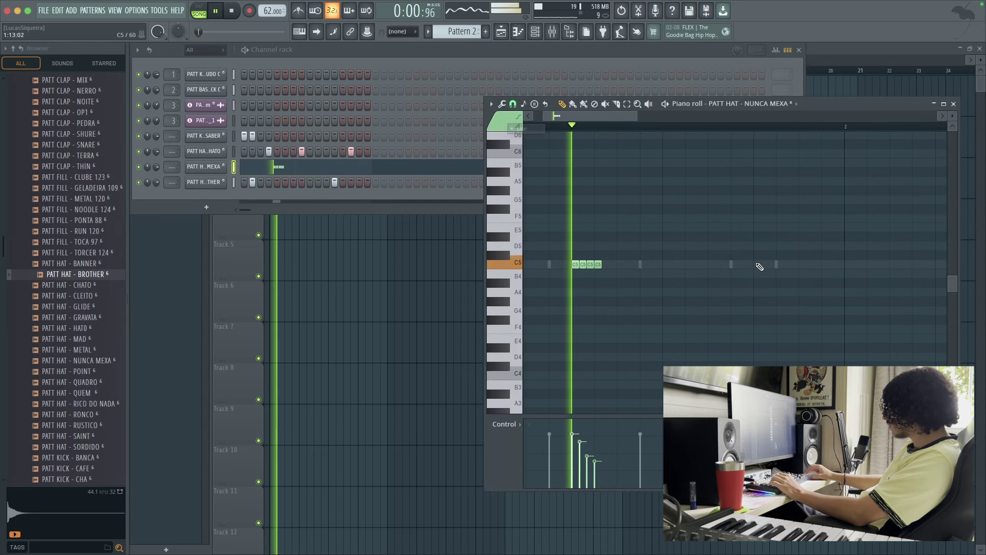
{"action": "left_click", "coordinate": [762, 265]}
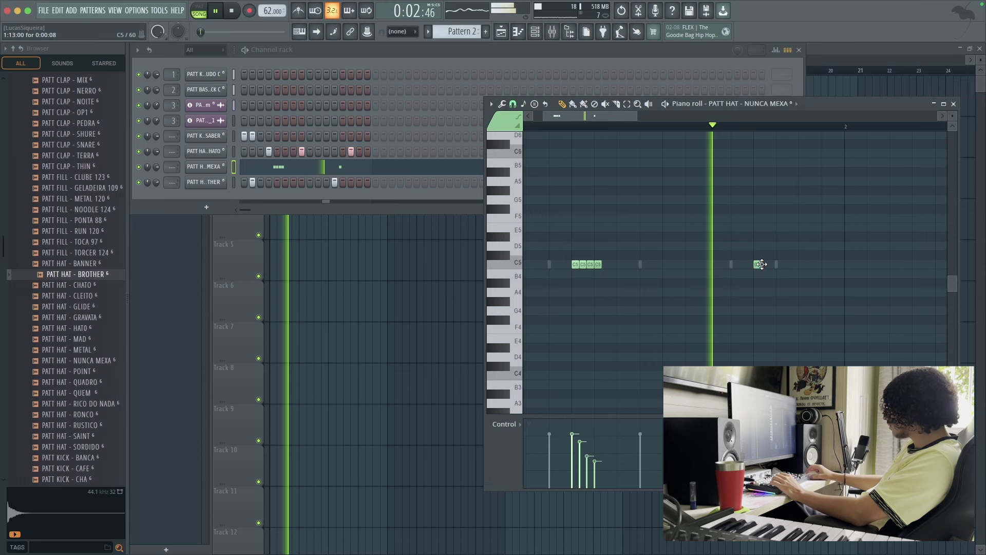
{"action": "left_click", "coordinate": [804, 264]}
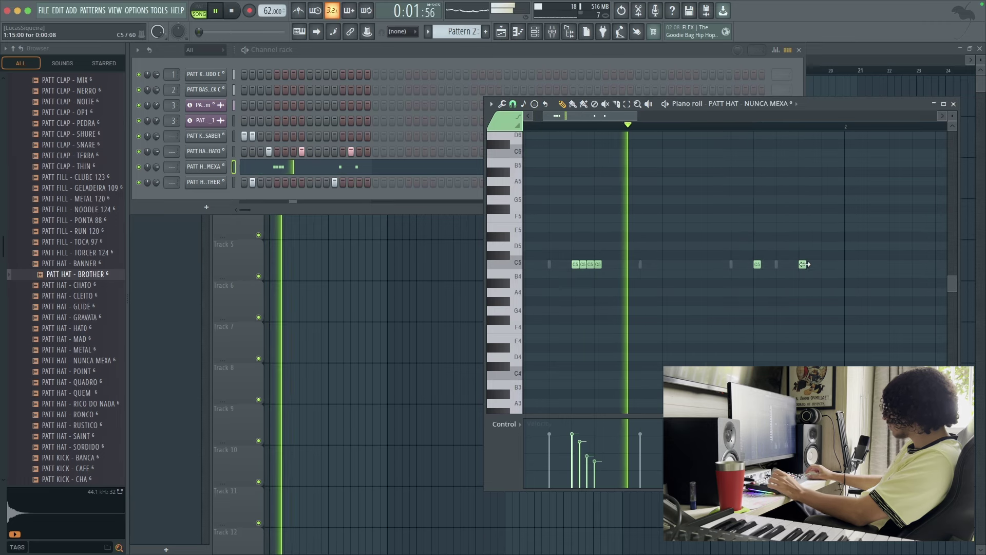
{"action": "key", "text": "alt+u"}
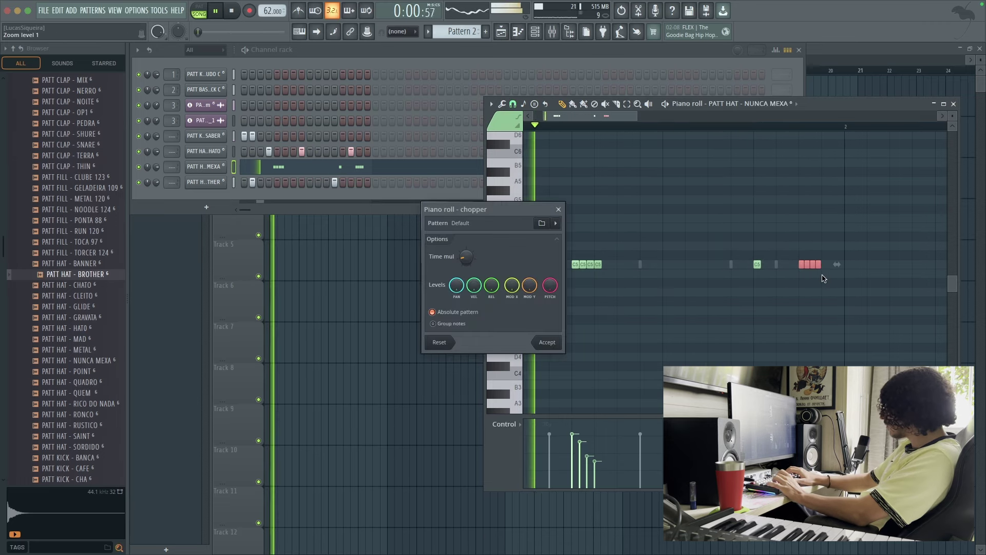
{"action": "key", "text": "Return"}
Step: Add a C5 hat note on step 16, lengthen it to the end of bar 1, and select it
{"action": "left_click", "coordinate": [828, 266]}
{"action": "left_click", "coordinate": [825, 265]}
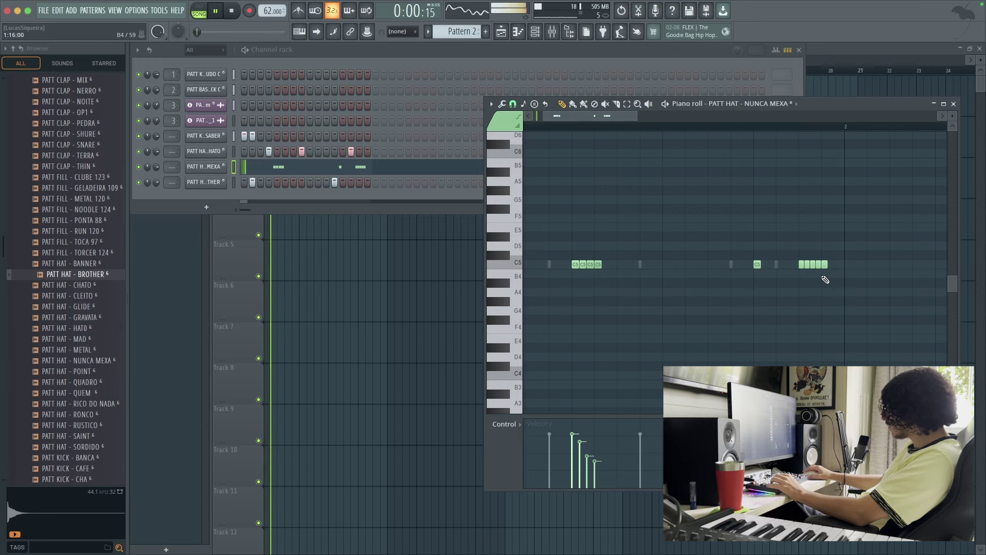
{"action": "scroll", "coordinate": [823, 277], "scroll_direction": "down", "scroll_amount": 2}
{"action": "left_click_drag", "start_coordinate": [768, 265], "coordinate": [780, 265]}
{"action": "left_click", "coordinate": [773, 265], "text": "ctrl"}
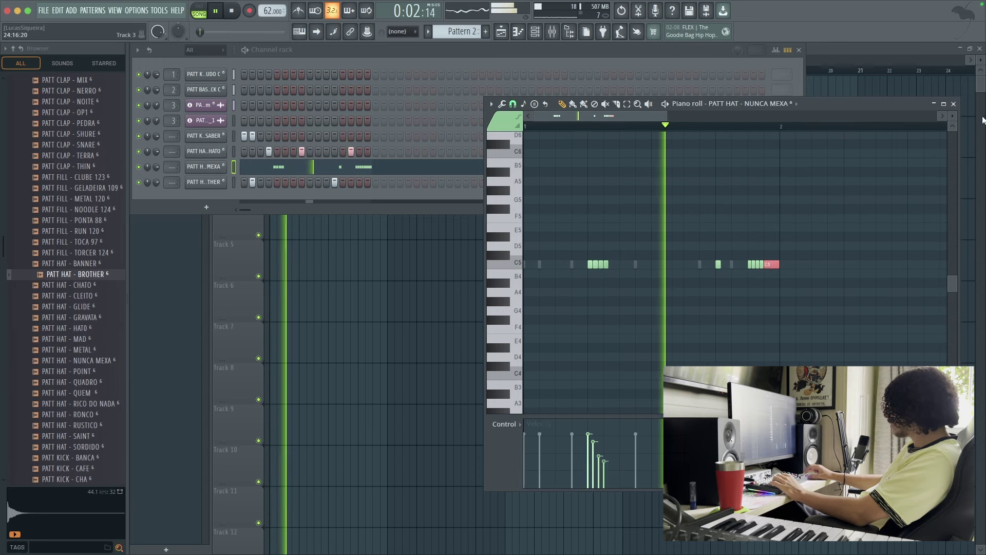
Step: Select all PATT HAT - NUNCA MEXA notes, duplicate them after the existing ones, and turn on step looping in the channel rack
{"action": "scroll", "coordinate": [751, 216], "scroll_direction": "down", "scroll_amount": 1}
{"action": "key", "text": "super+a"}
{"action": "key", "text": "super+b"}
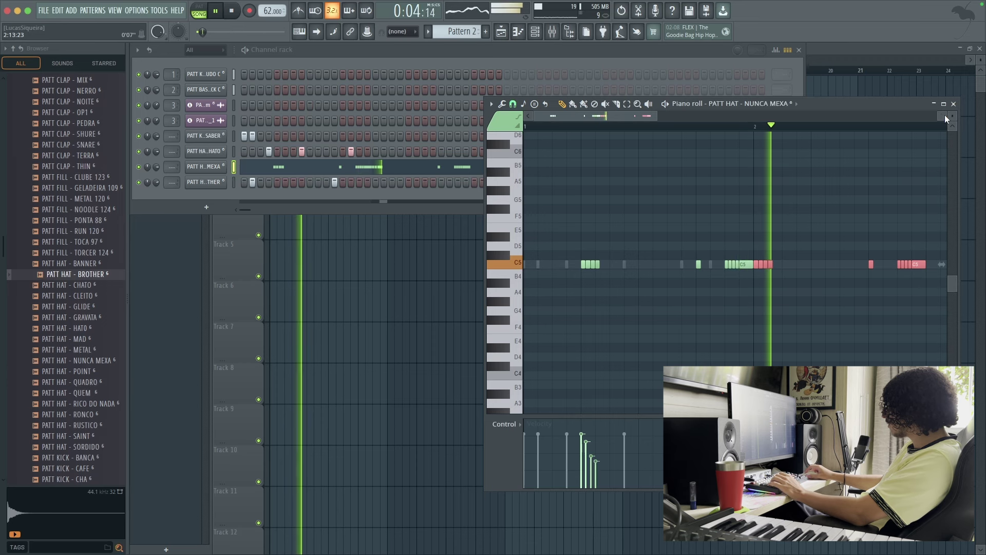
{"action": "left_click", "coordinate": [953, 104]}
{"action": "left_click", "coordinate": [149, 51]}
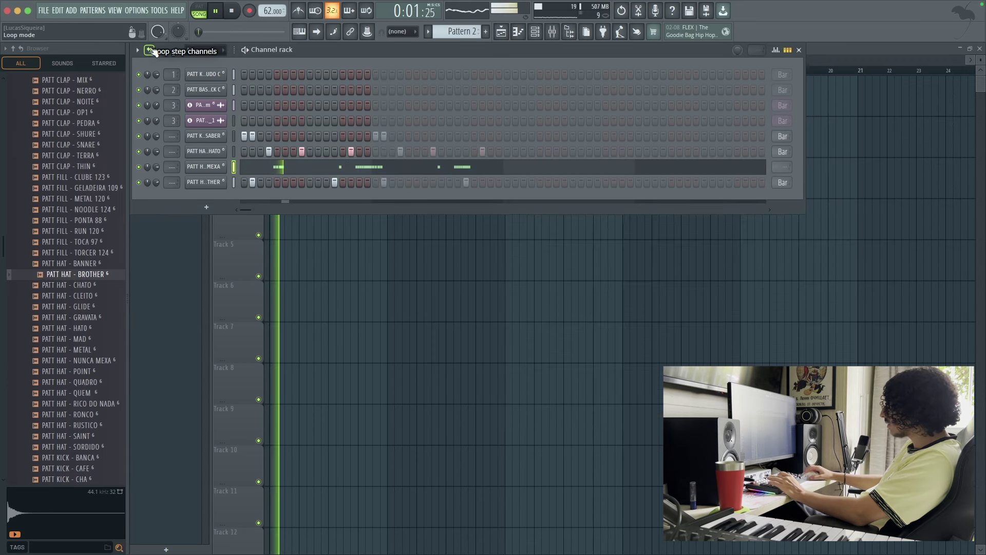
Step: Add the PATT SNARE - ACUSTICO sample as a channel with a hit on step 5 of Pattern 2
{"action": "scroll", "coordinate": [90, 267], "scroll_direction": "down", "scroll_amount": 7}
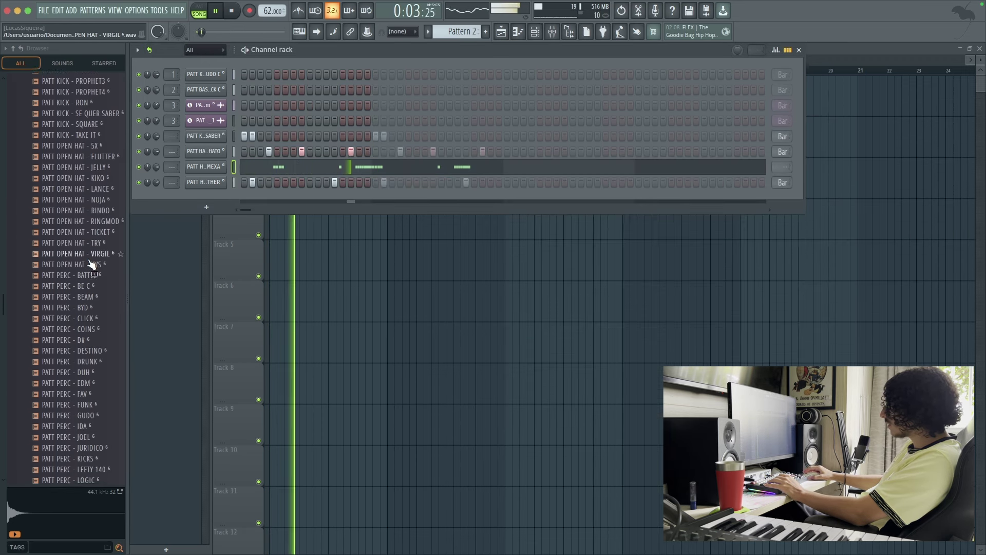
{"action": "scroll", "coordinate": [92, 260], "scroll_direction": "down", "scroll_amount": 8}
{"action": "left_click", "coordinate": [82, 124]}
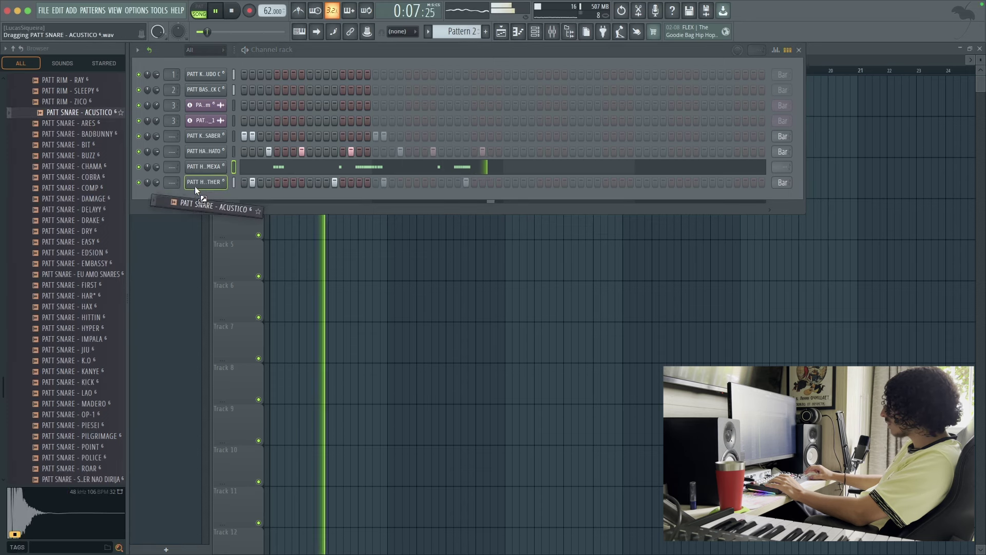
{"action": "left_click_drag", "start_coordinate": [196, 190], "coordinate": [221, 197]}
{"action": "key", "text": "space"}
{"action": "key", "text": "ctrl+z"}
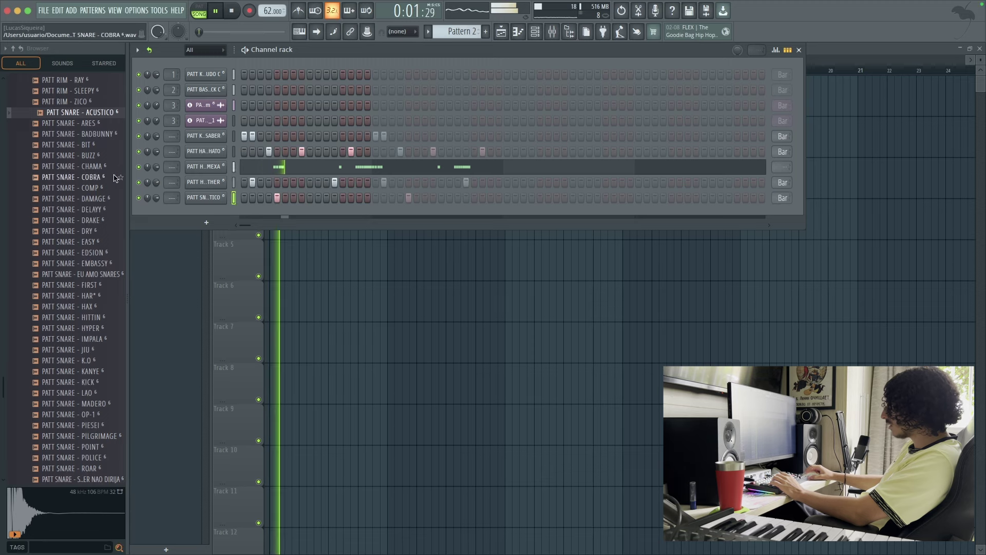
Step: Audition snare samples, replace the snare channel's sample with PATT SNARE - DRAKE, and add a snare hit on step 13
{"action": "left_click", "coordinate": [84, 136]}
{"action": "left_click", "coordinate": [81, 147]}
{"action": "left_click", "coordinate": [82, 154]}
{"action": "left_click", "coordinate": [88, 211]}
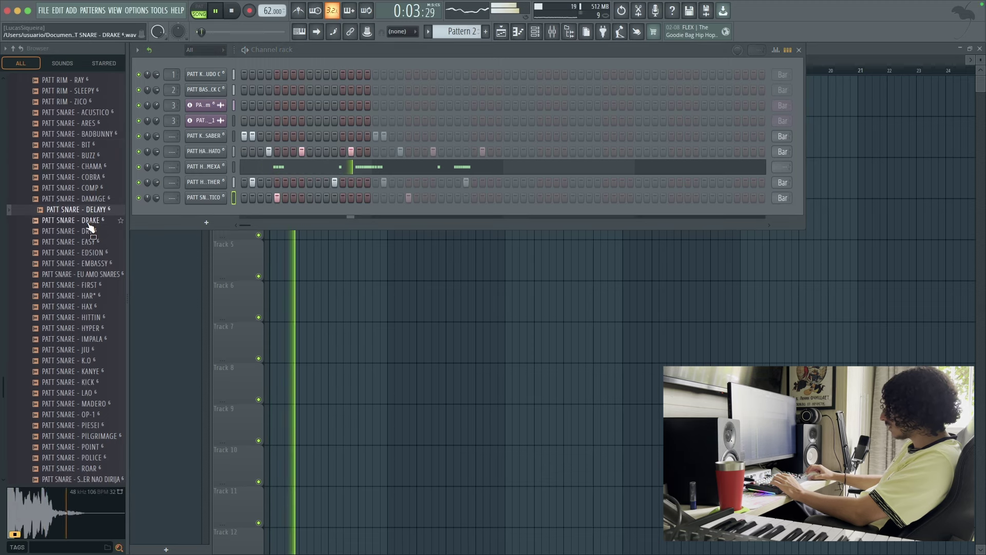
{"action": "left_click", "coordinate": [88, 223]}
{"action": "left_click_drag", "start_coordinate": [82, 226], "coordinate": [234, 201]}
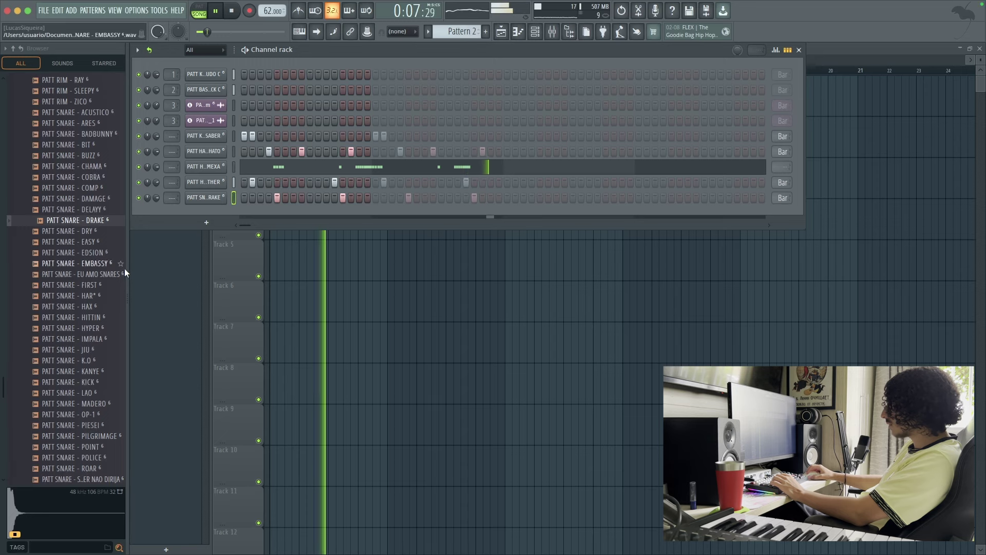
Step: Audition the snare samples from EMBASSY to HAX and load PATT SNARE - HAR* into the snare channel
{"action": "left_click", "coordinate": [78, 263]}
{"action": "left_click", "coordinate": [76, 274]}
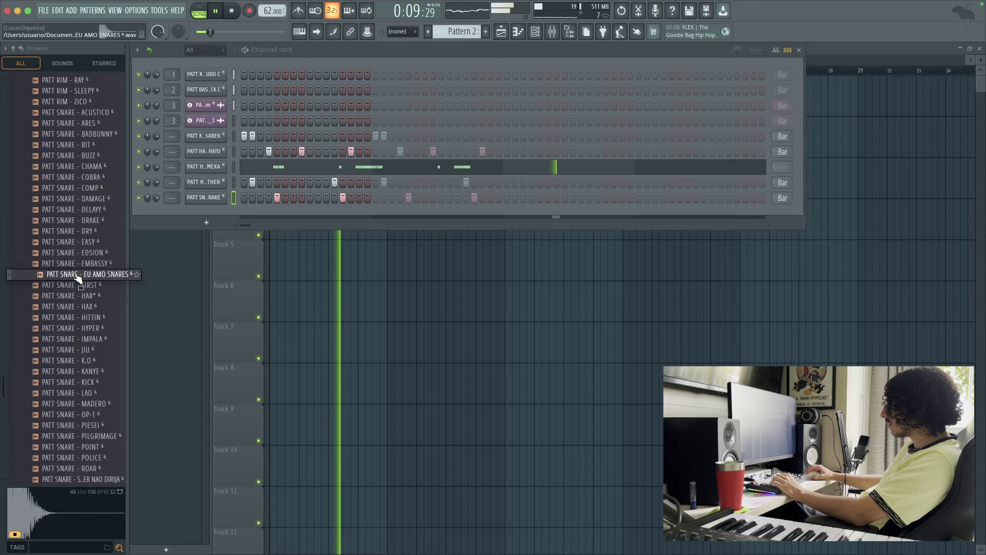
{"action": "left_click", "coordinate": [72, 285]}
{"action": "left_click", "coordinate": [82, 296]}
{"action": "left_click", "coordinate": [81, 305]}
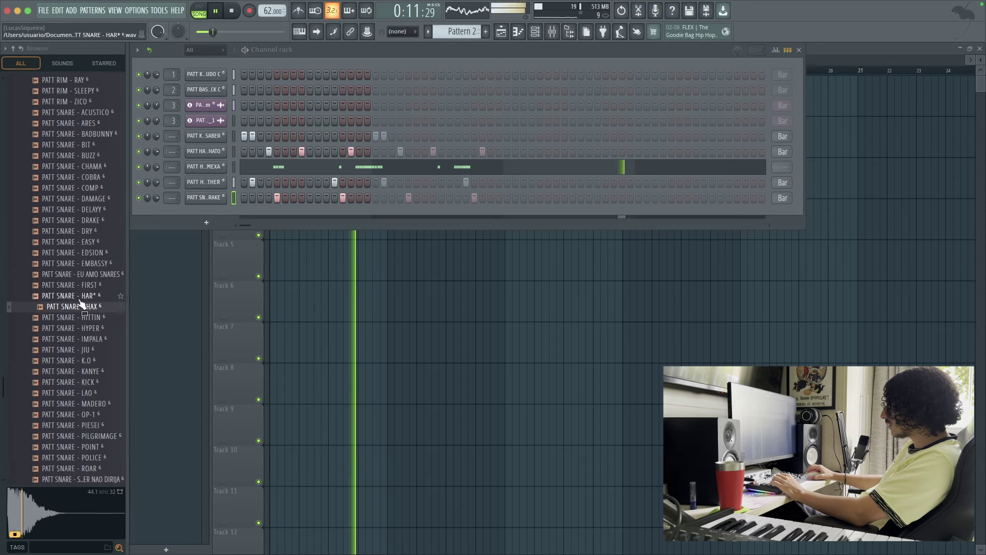
{"action": "scroll", "coordinate": [81, 295], "scroll_direction": "down", "scroll_amount": 2}
{"action": "left_click_drag", "start_coordinate": [77, 252], "coordinate": [221, 198]}
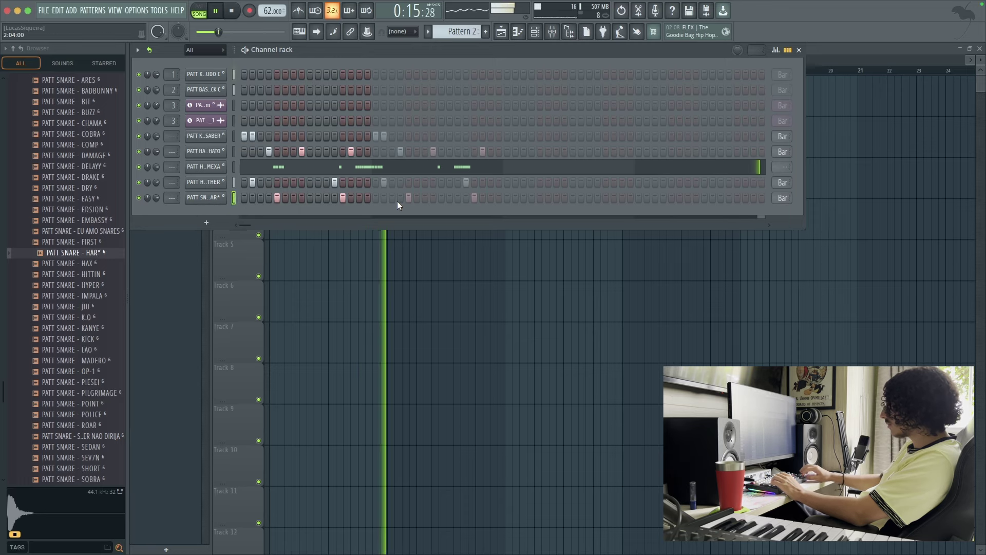
{"action": "left_click", "coordinate": [70, 263]}
{"action": "left_click_drag", "start_coordinate": [69, 263], "coordinate": [206, 74]}
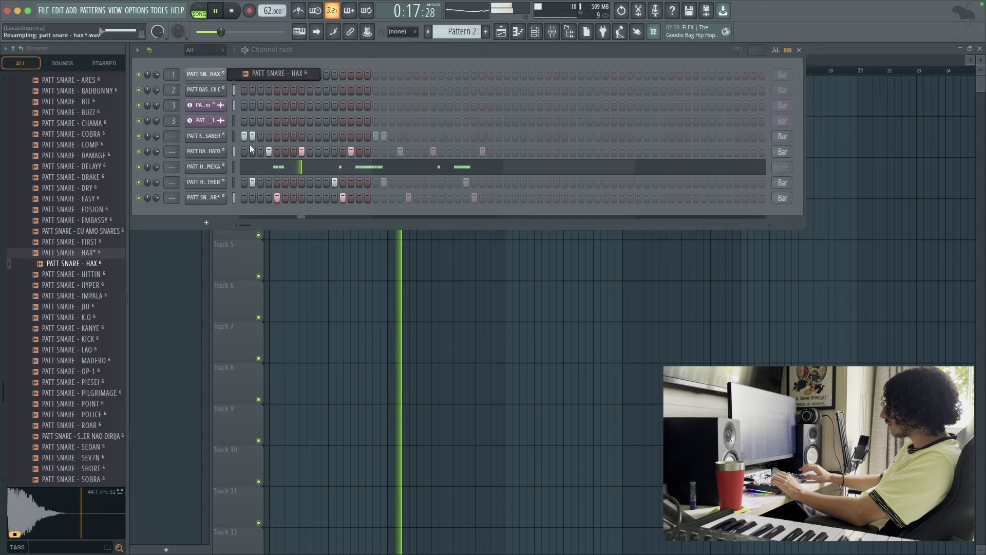
{"action": "key", "text": "super+z"}
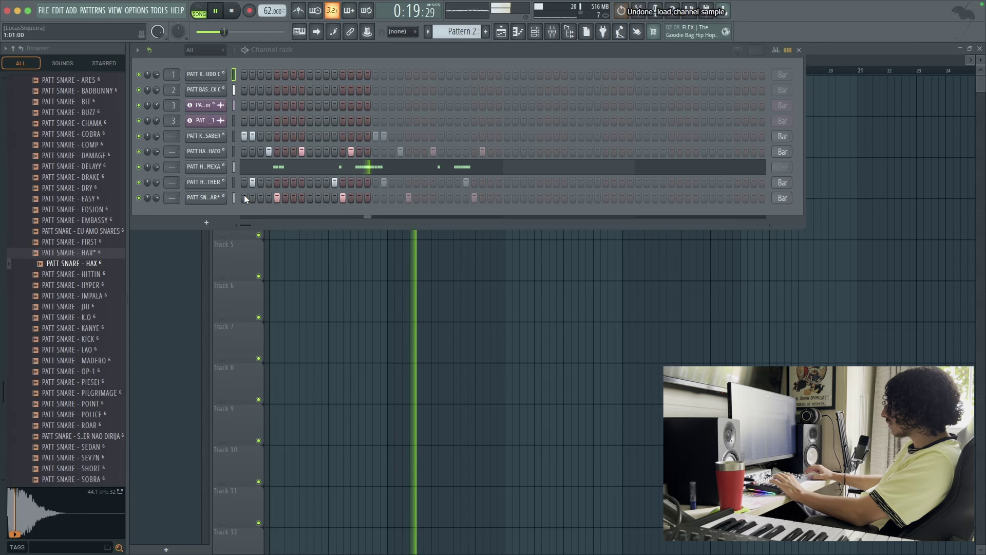
Step: Go through the samples following PATT SNARE - HAX and load PATT SNARE - JIU into the snare channel
{"action": "left_click", "coordinate": [70, 256]}
{"action": "left_click", "coordinate": [92, 264]}
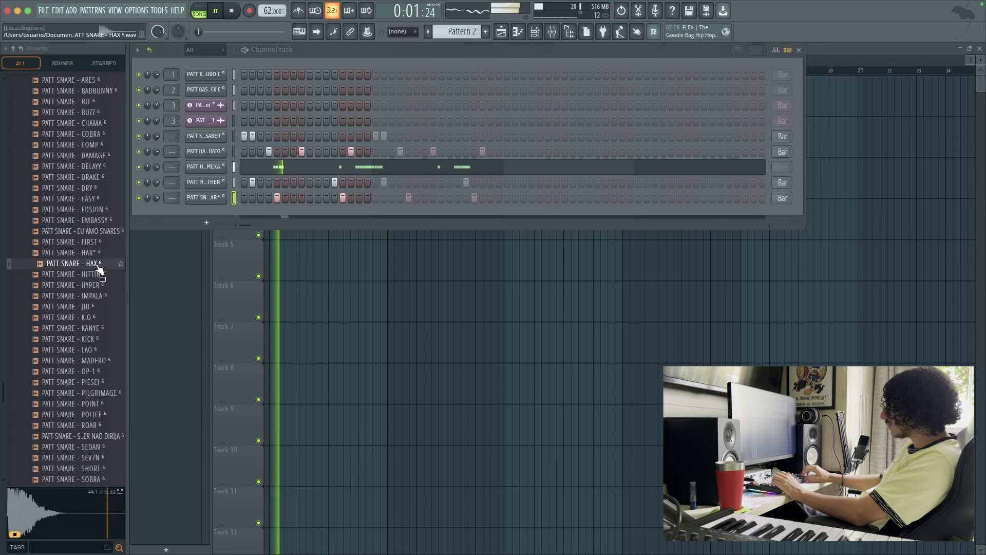
{"action": "key", "text": "shift+Down"}
{"action": "key", "text": "shift+Down"}
{"action": "key", "text": "shift+Down"}
{"action": "key", "text": "shift+Down"}
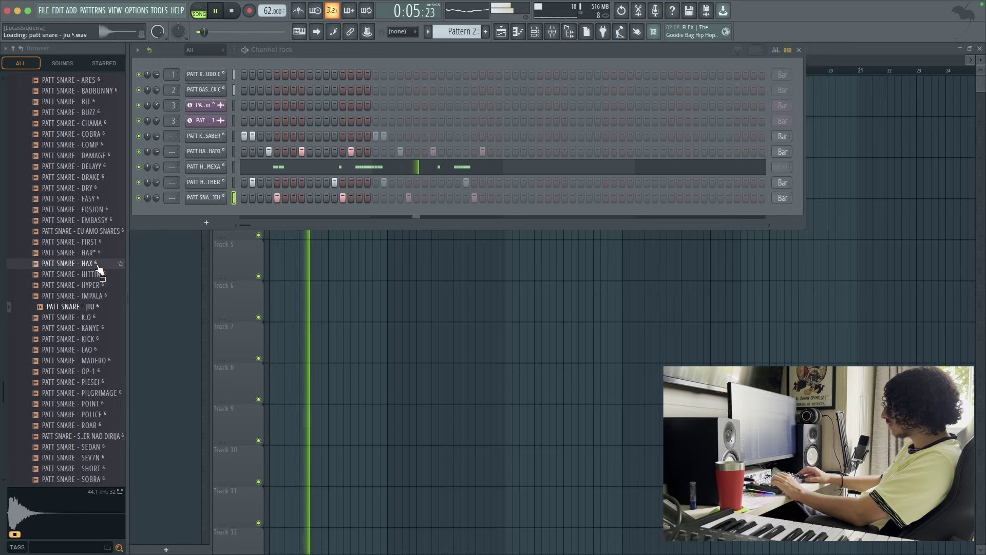
{"action": "key", "text": "space"}
{"action": "left_click", "coordinate": [71, 298]}
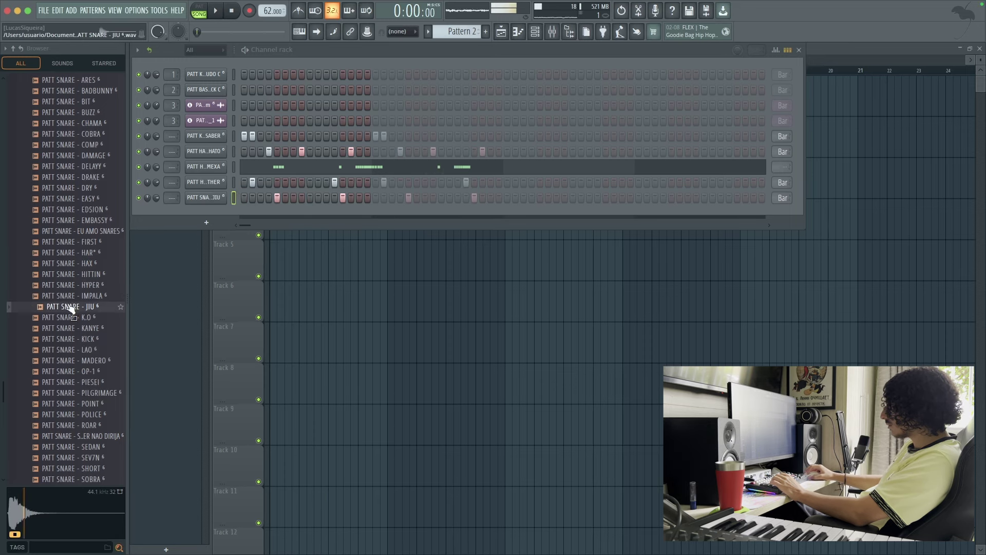
Step: Check the sampler settings of the PATT SNARE - JIU channel
{"action": "left_click", "coordinate": [213, 200]}
{"action": "left_click", "coordinate": [326, 204]}
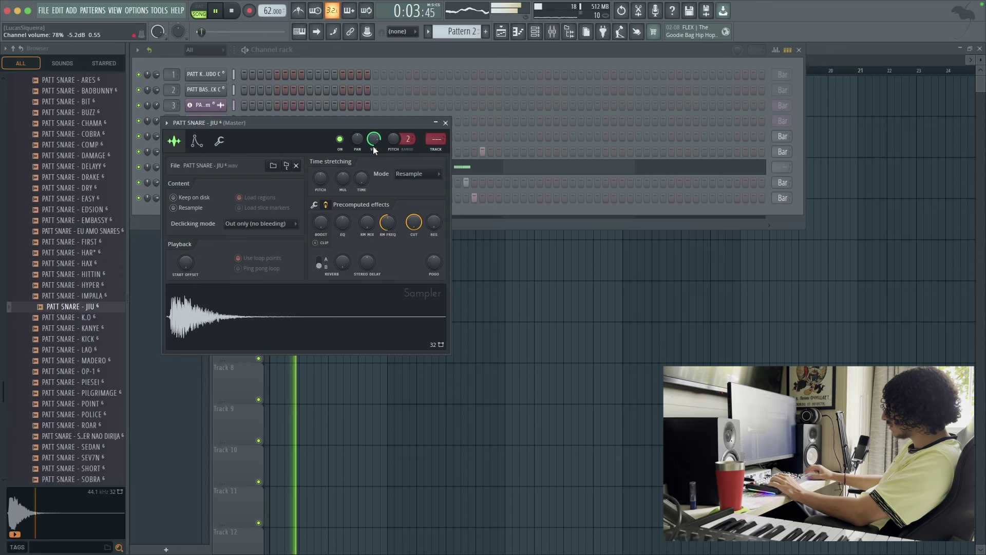
{"action": "left_click", "coordinate": [446, 123]}
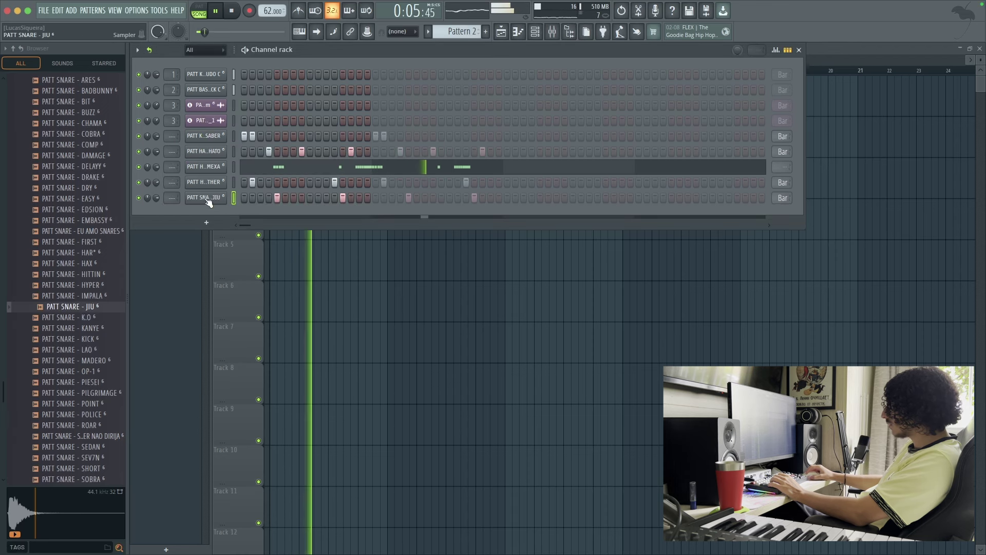
Step: Open the PATT SNARE - JIU channel in the piano roll and add a C5 note on step 16 of bar 1
{"action": "right_click", "coordinate": [218, 198]}
{"action": "left_click", "coordinate": [244, 205]}
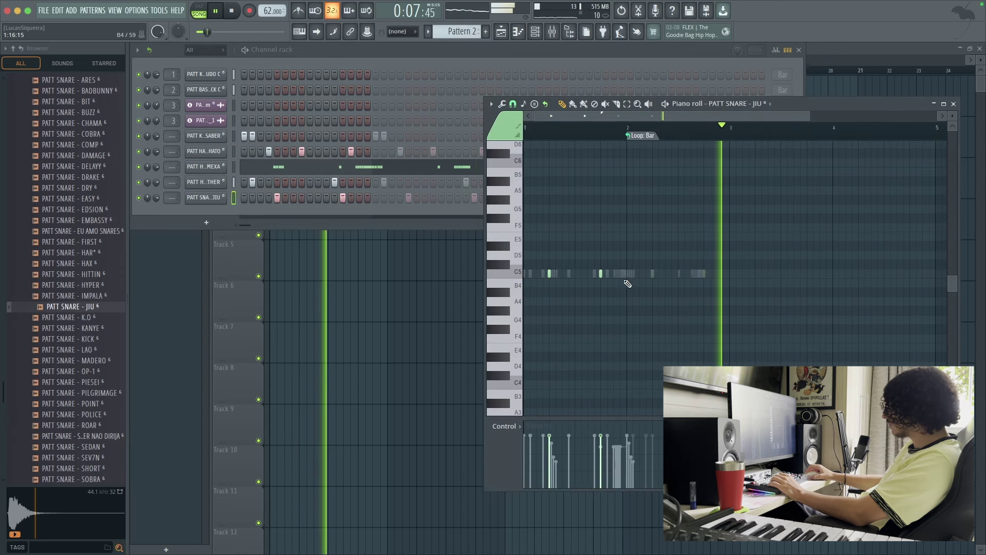
{"action": "scroll", "coordinate": [552, 276], "scroll_direction": "down", "scroll_amount": 3}
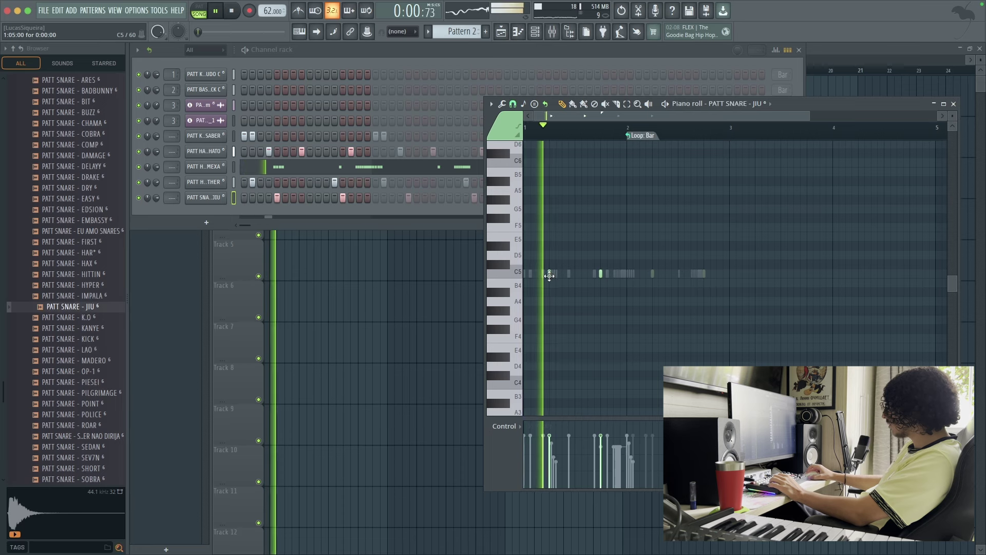
{"action": "scroll", "coordinate": [575, 276], "scroll_direction": "up", "scroll_amount": 3}
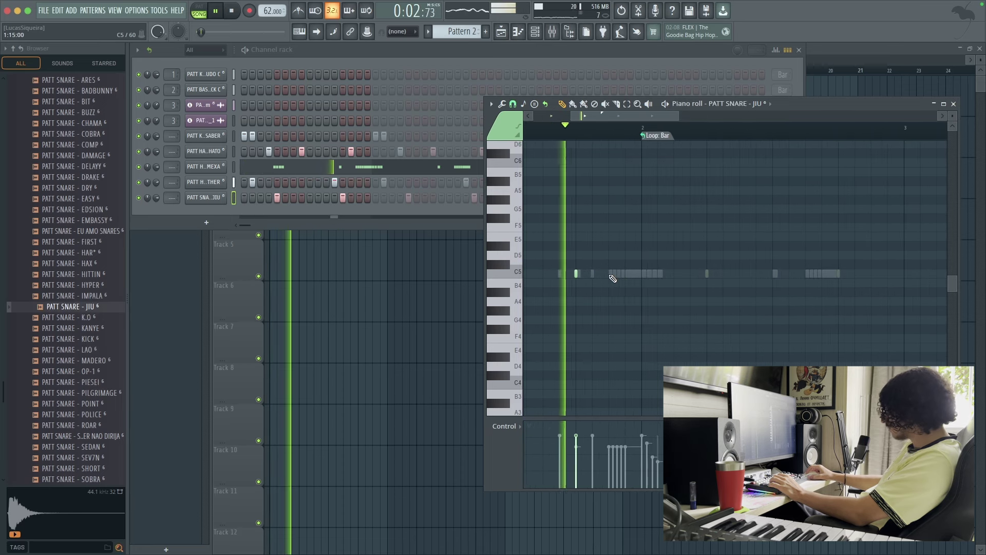
{"action": "scroll", "coordinate": [627, 299], "scroll_direction": "down", "scroll_amount": 2}
{"action": "scroll", "coordinate": [669, 317], "scroll_direction": "down", "scroll_amount": 1}
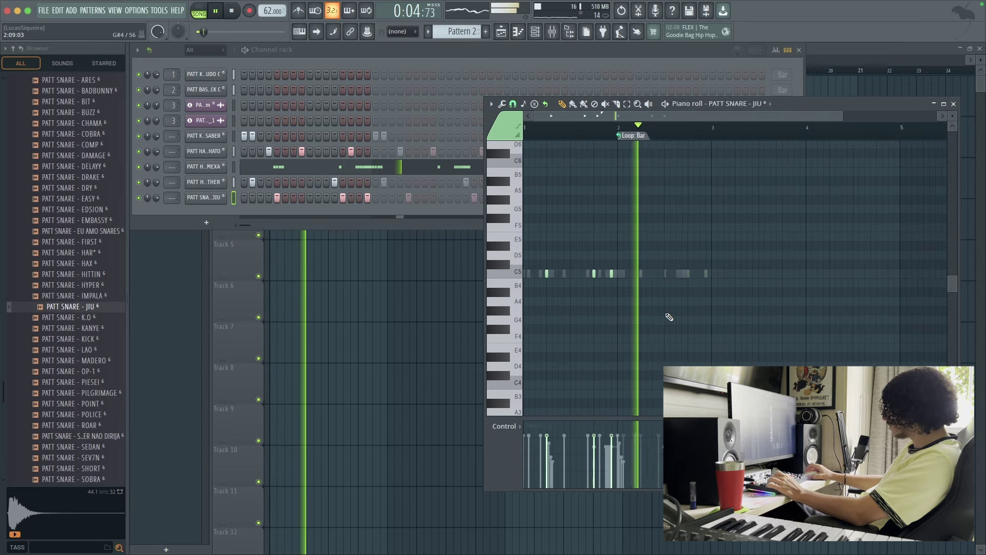
Step: Try shifting all the PATT SNARE - JIU notes one step earlier and raising their velocity
{"action": "key", "text": "super+a"}
{"action": "key", "text": "shift+Left"}
{"action": "key", "text": "alt+Up"}
{"action": "key", "text": "super+z"}
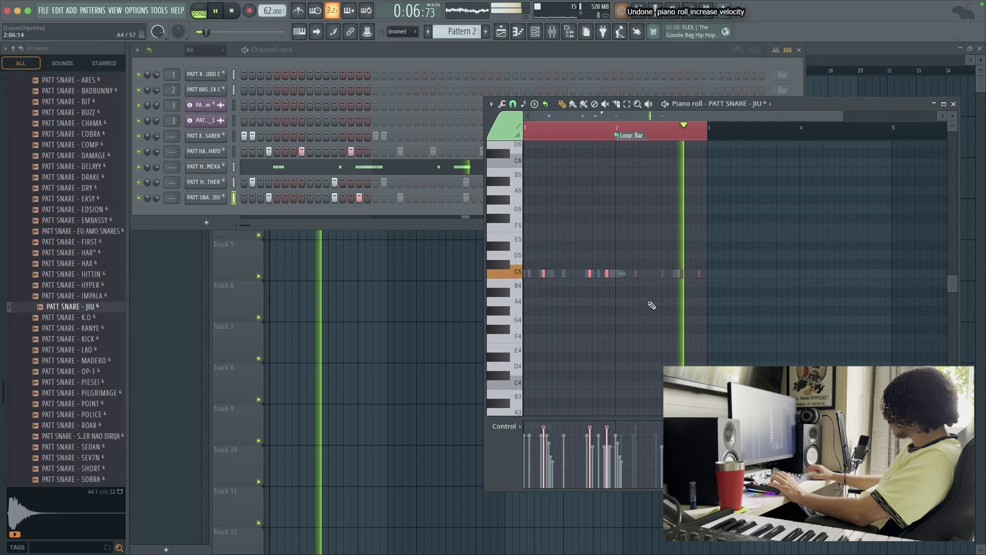
{"action": "key", "text": "space"}
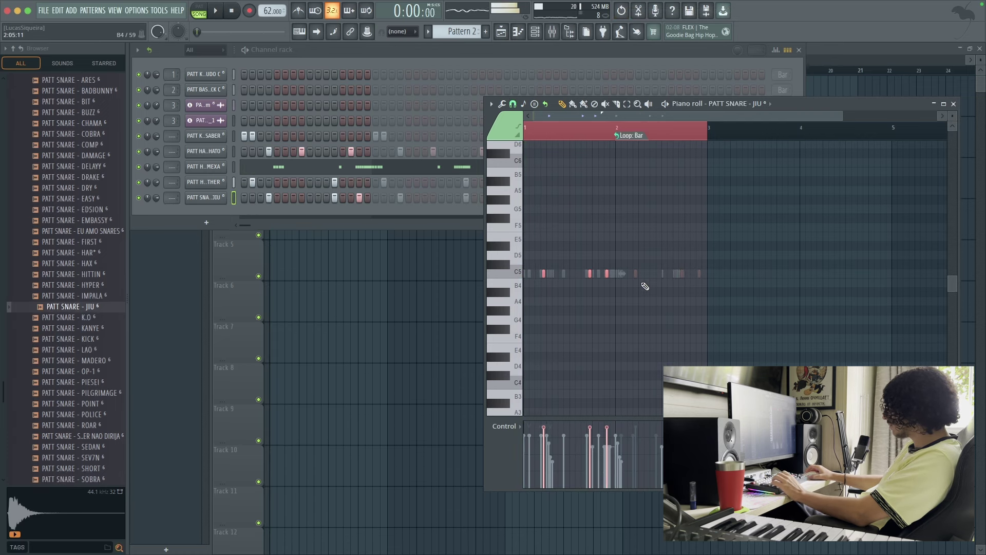
{"action": "scroll", "coordinate": [627, 280], "scroll_direction": "down", "scroll_amount": 3}
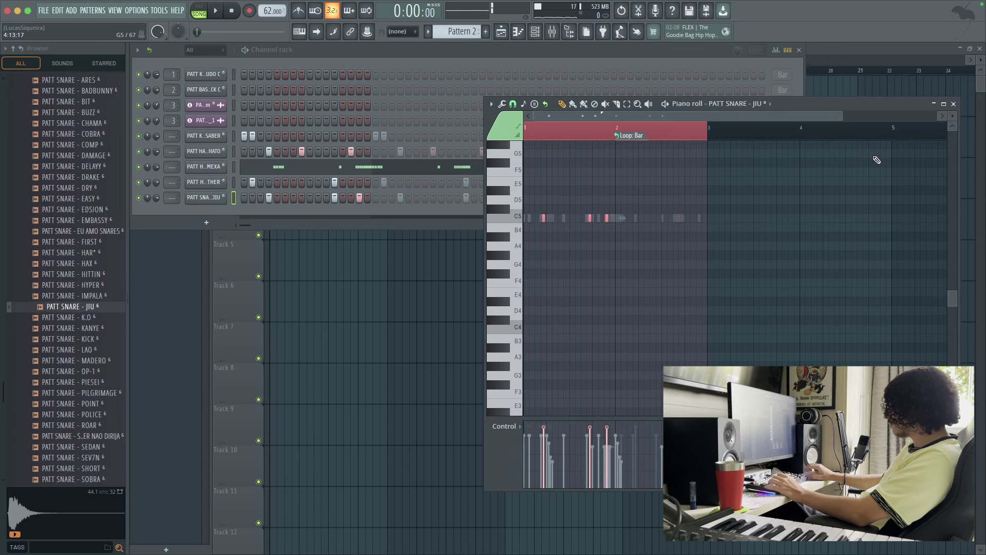
Step: Put the PATT SNARE - JIU hits in bar 1 back on steps 5 and 13
{"action": "key", "text": "space"}
{"action": "left_click", "coordinate": [288, 206]}
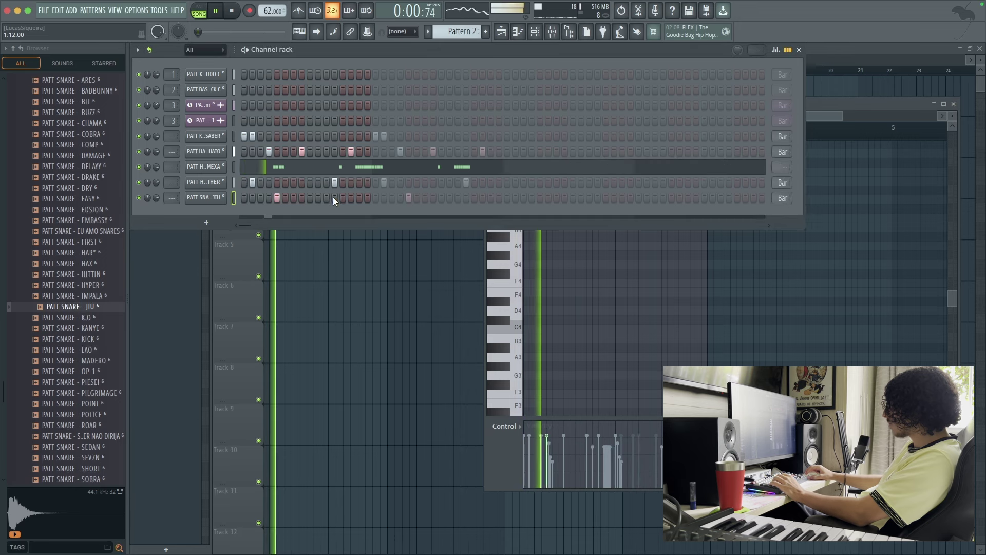
{"action": "right_click", "coordinate": [607, 278]}
{"action": "scroll", "coordinate": [611, 252], "scroll_direction": "up", "scroll_amount": 3}
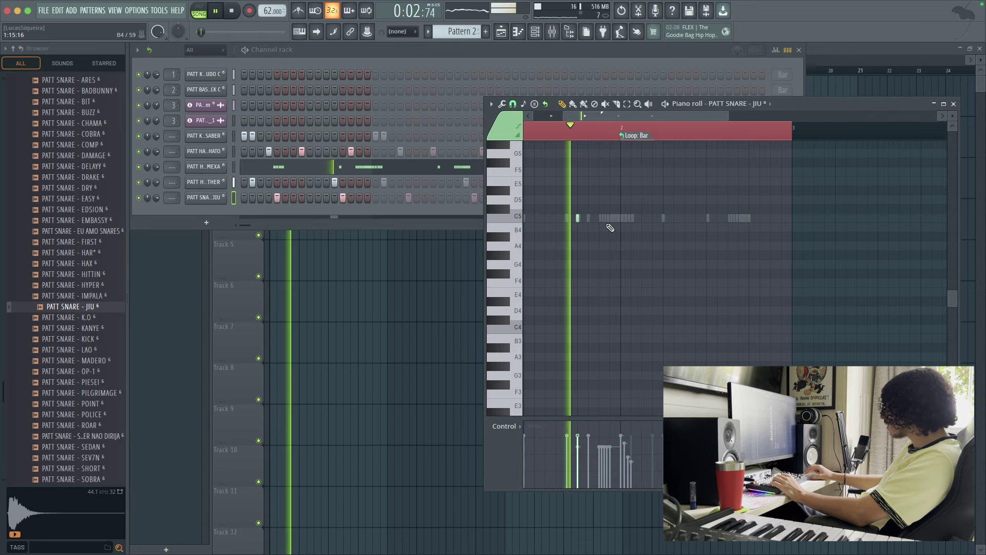
Step: Add C5 snare notes on step 16 of bar 1 and steps 5 and 13 of bar 2, and select all the snare notes
{"action": "left_click", "coordinate": [609, 220]}
{"action": "left_click", "coordinate": [662, 217]}
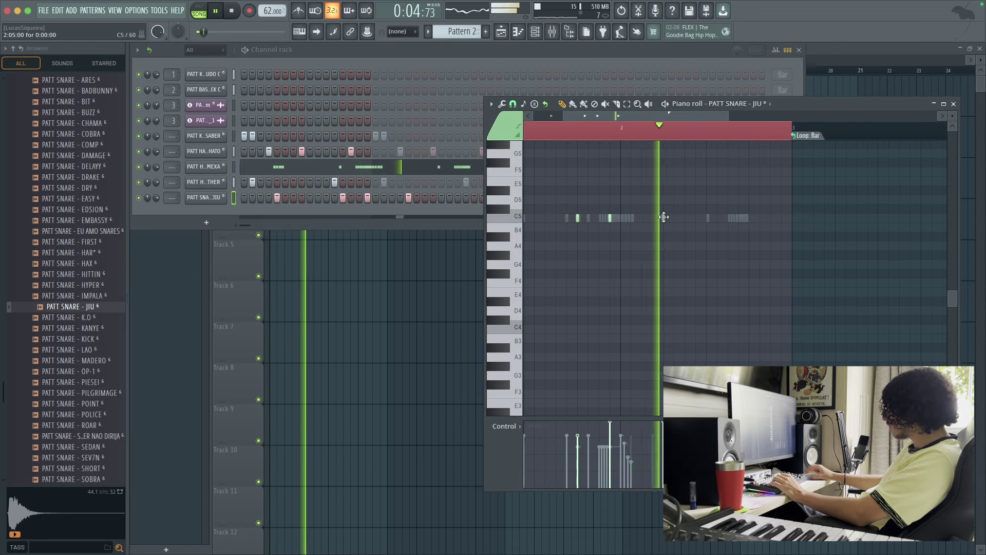
{"action": "left_click", "coordinate": [750, 219]}
{"action": "key", "text": "super+a"}
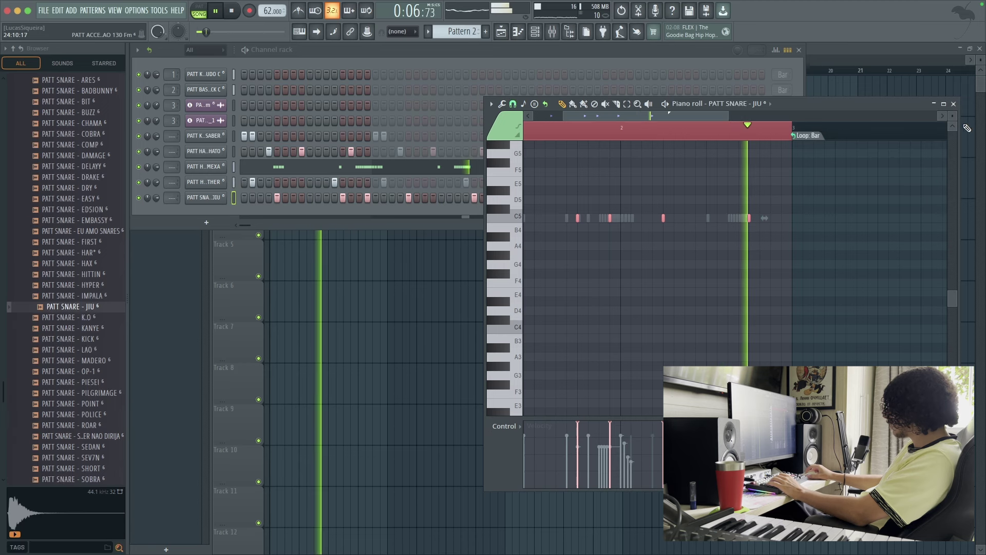
{"action": "left_click", "coordinate": [954, 104]}
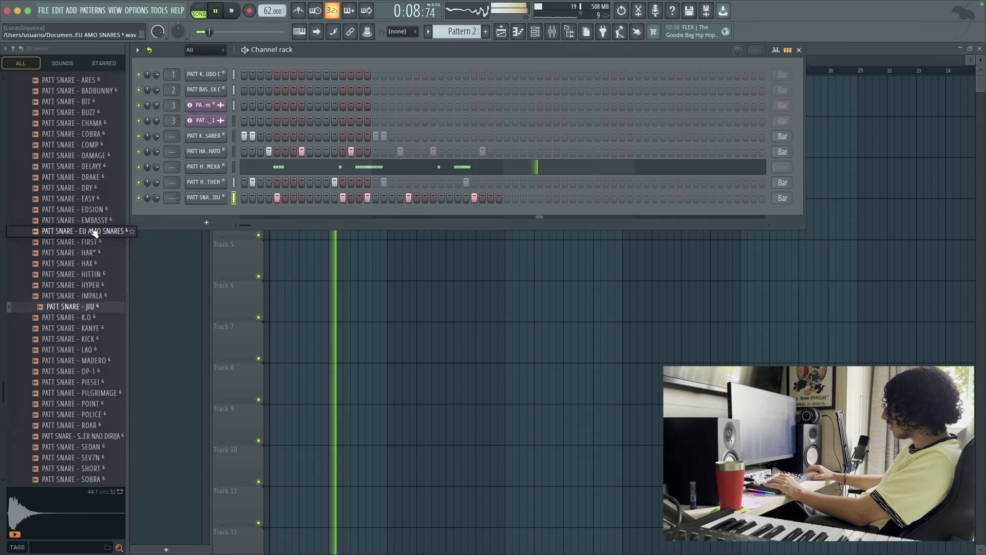
Step: Audition further snare samples, including PATT SNARE - KICK and PATT SNARE - LAO
{"action": "scroll", "coordinate": [77, 257], "scroll_direction": "down", "scroll_amount": 2}
{"action": "left_click", "coordinate": [73, 329]}
{"action": "left_click", "coordinate": [75, 308]}
{"action": "left_click", "coordinate": [75, 297]}
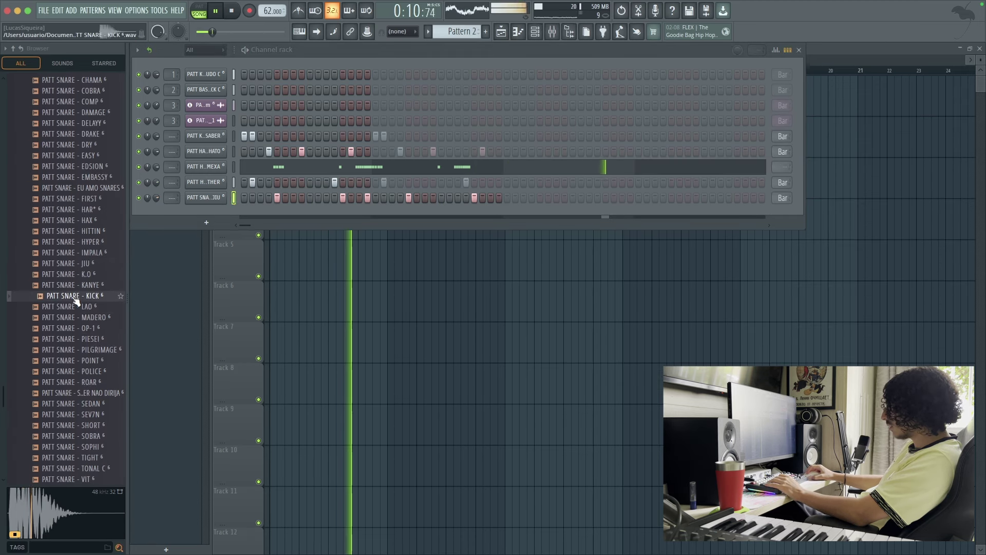
{"action": "left_click", "coordinate": [74, 309]}
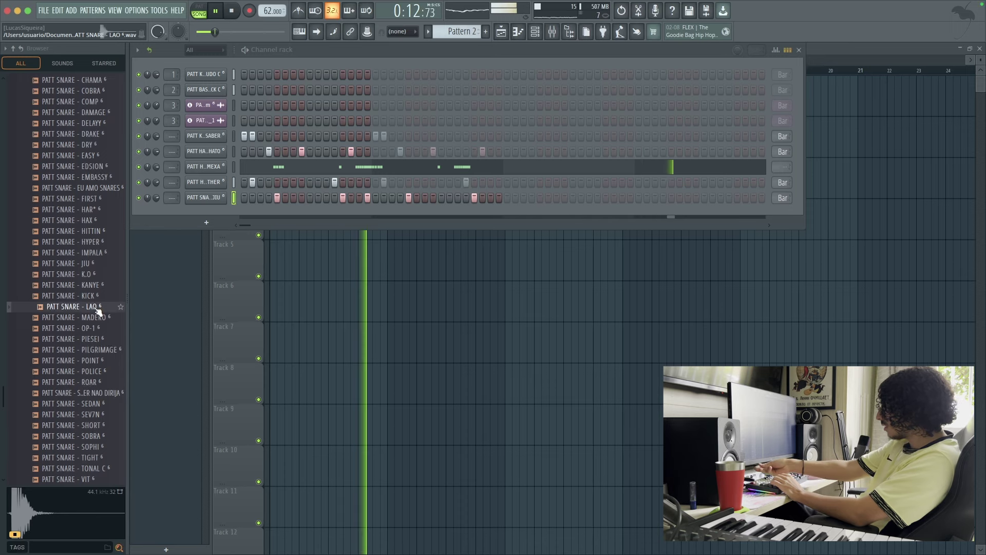
Step: Try the PATT SNARE - POLICE, ROAR and SEDAN samples in the snare channel
{"action": "left_click", "coordinate": [77, 371]}
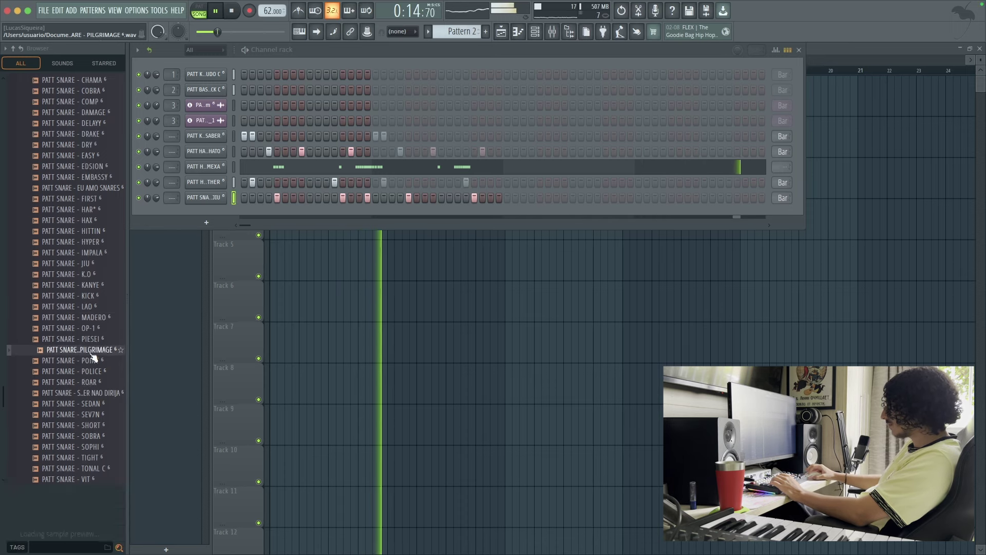
{"action": "key", "text": "Return"}
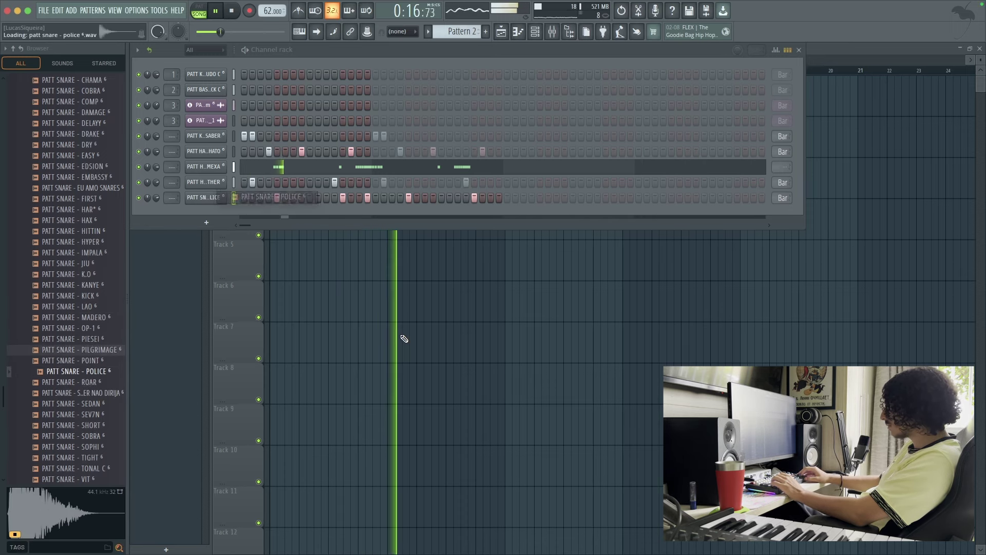
{"action": "key", "text": "Down"}
{"action": "key", "text": "Return"}
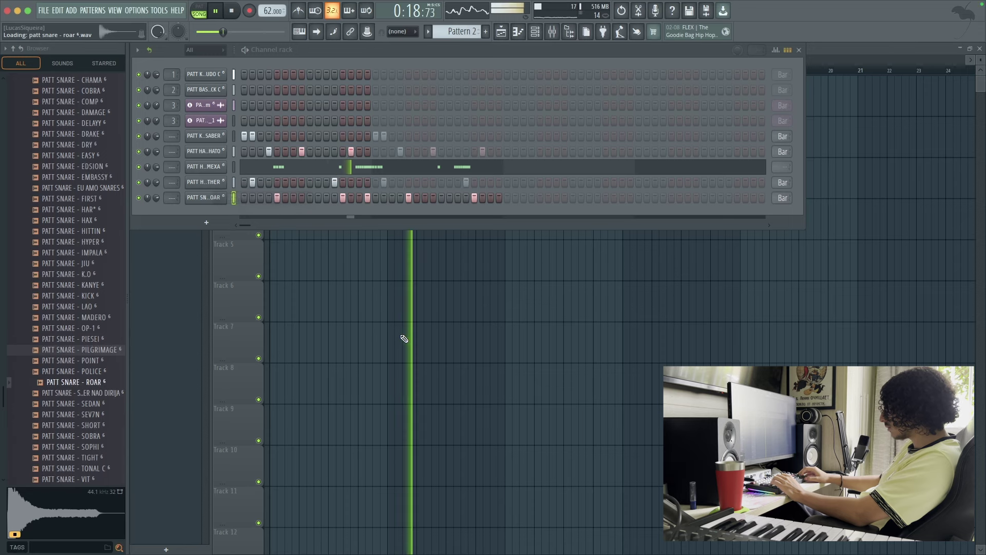
{"action": "key", "text": "Down"}
{"action": "key", "text": "Return"}
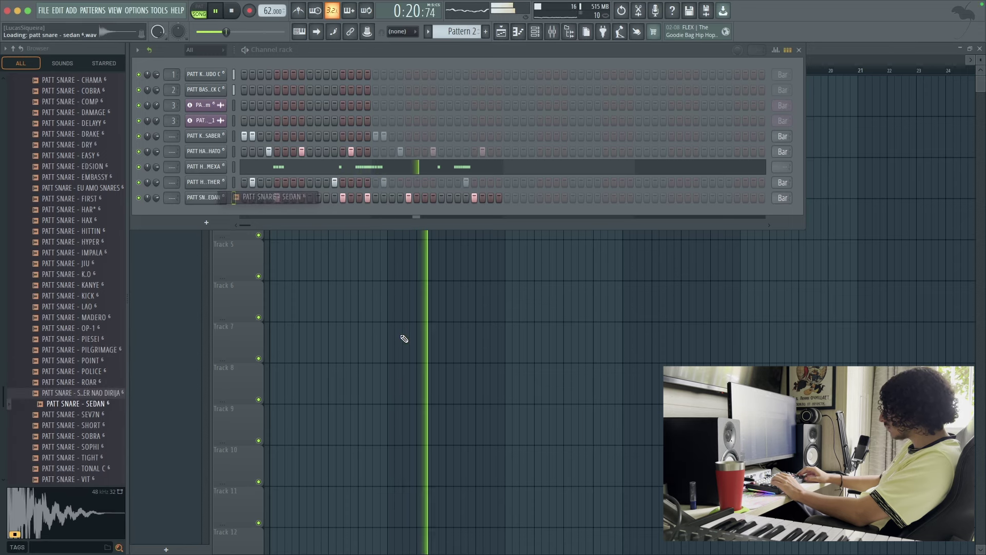
Step: Try further snare samples from the list in the snare channel, including PATT SNARE - SEV7N and PATT SNARE - TIGHT
{"action": "key", "text": "Down"}
{"action": "key", "text": "Down"}
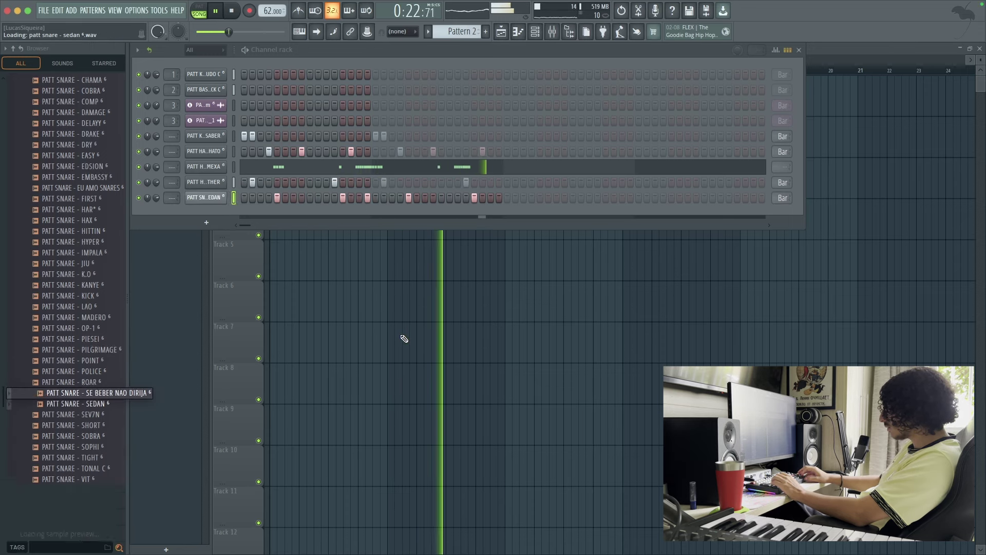
{"action": "key", "text": "Return"}
{"action": "key", "text": "Down"}
{"action": "key", "text": "Down"}
{"action": "key", "text": "Down"}
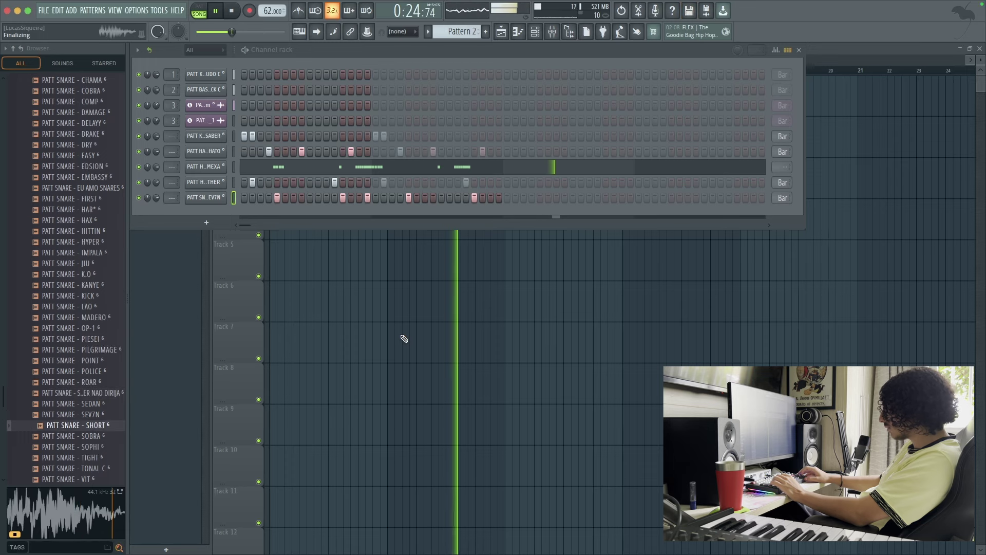
{"action": "key", "text": "Down"}
{"action": "key", "text": "Return"}
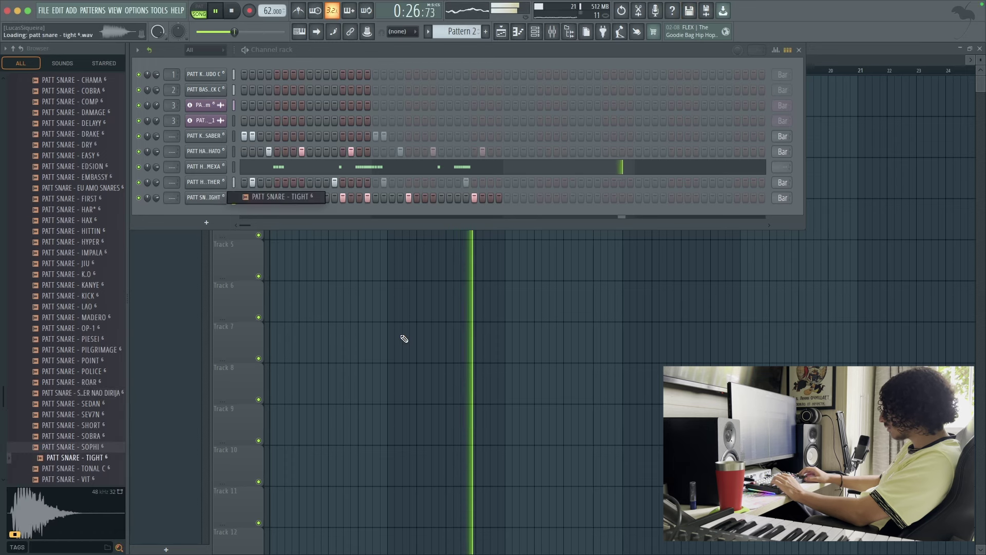
{"action": "key", "text": "Down"}
{"action": "key", "text": "Return"}
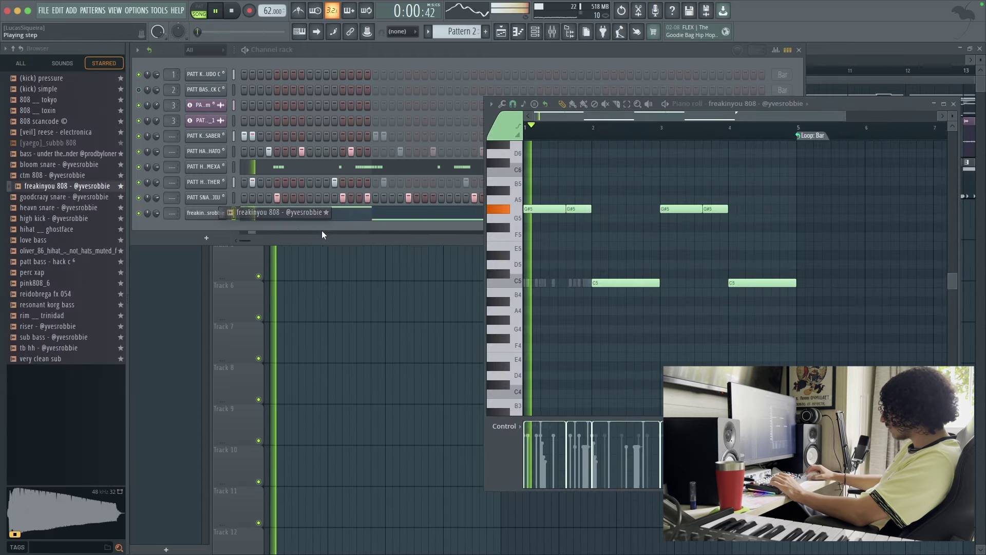
Step: Enable the volume envelope of the freakinyou 808 channel with a release time of 0%
{"action": "left_click", "coordinate": [233, 155]}
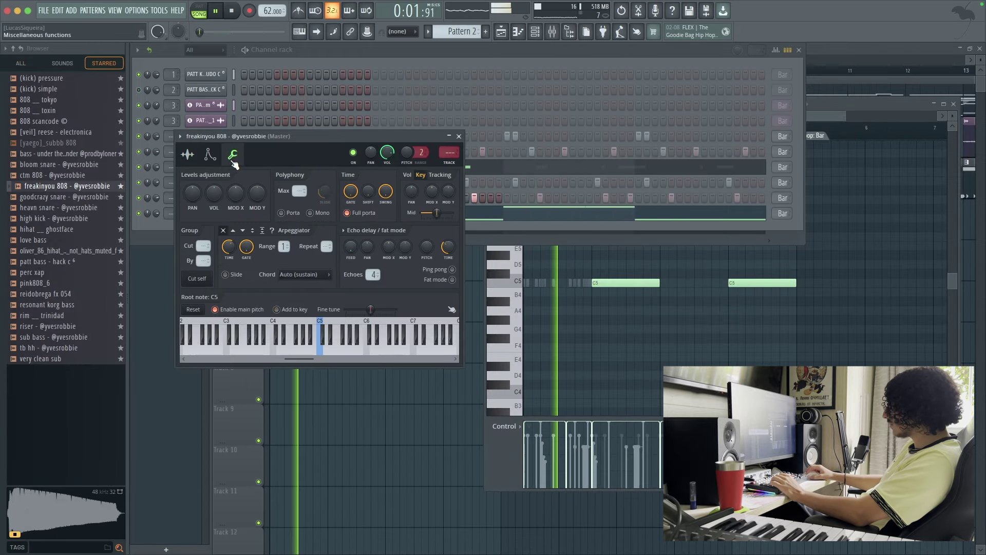
{"action": "left_click", "coordinate": [188, 154]}
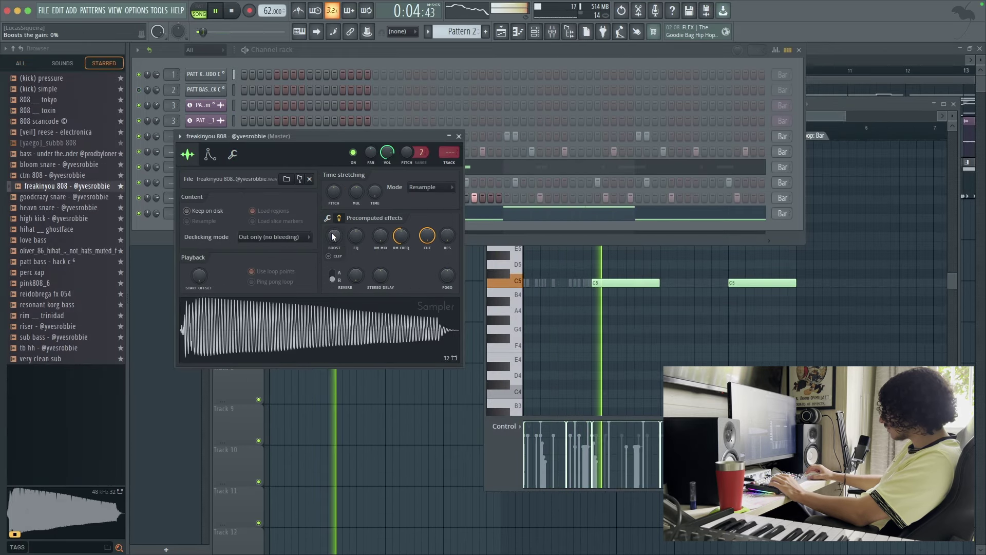
{"action": "left_click", "coordinate": [211, 155]}
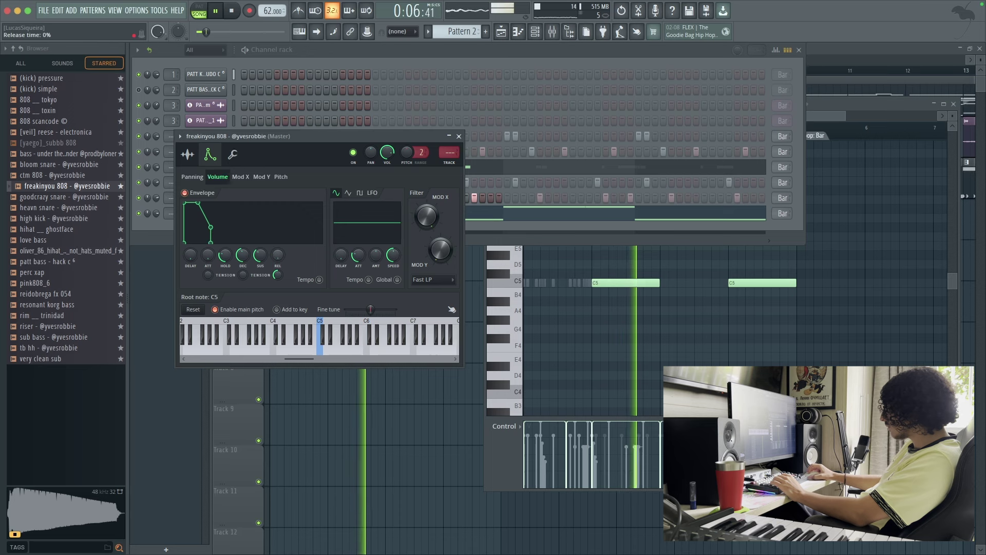
Step: Split the last G#5 note of bar 3 in the freakinyou 808 at step 14 and lower its end piece to G5
{"action": "left_click", "coordinate": [689, 296]}
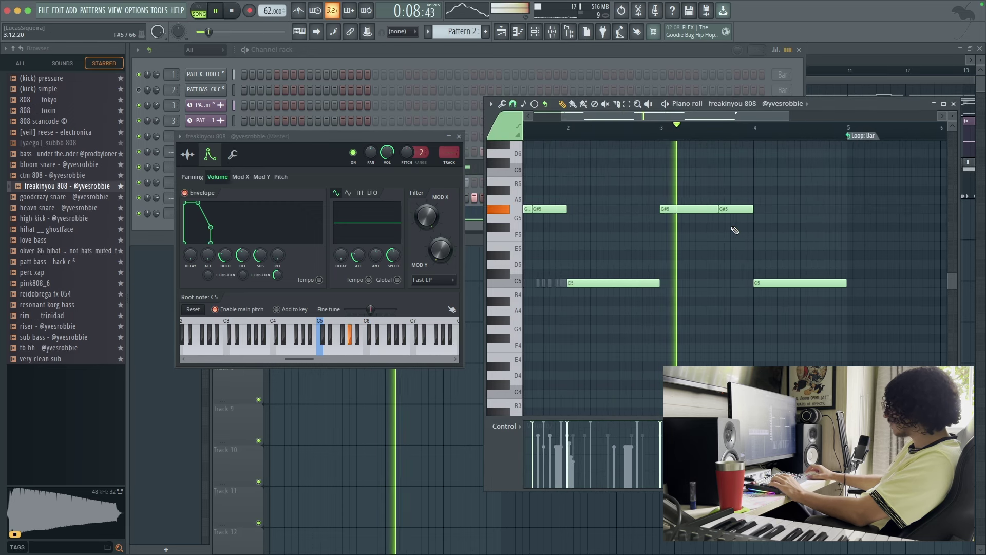
{"action": "scroll", "coordinate": [740, 226], "scroll_direction": "up", "scroll_amount": 1}
{"action": "key", "text": "c"}
{"action": "left_click_drag", "start_coordinate": [735, 204], "coordinate": [736, 217]}
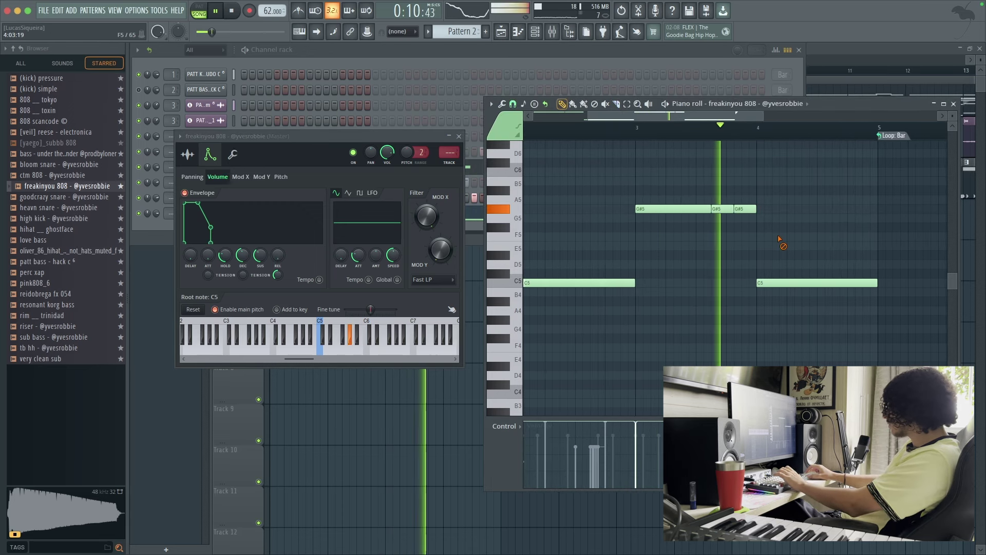
{"action": "key", "text": "p"}
{"action": "left_click", "coordinate": [745, 209]}
{"action": "key", "text": "space"}
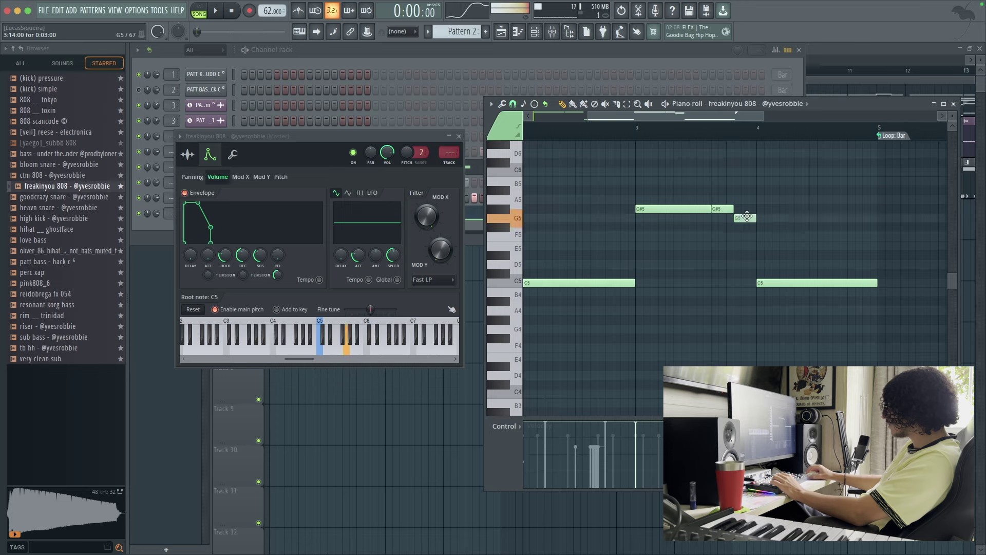
Step: Split the C5 note of the freakinyou 808 in bar 4 at step 11
{"action": "key", "text": "space"}
{"action": "scroll", "coordinate": [760, 213], "scroll_direction": "down", "scroll_amount": 1}
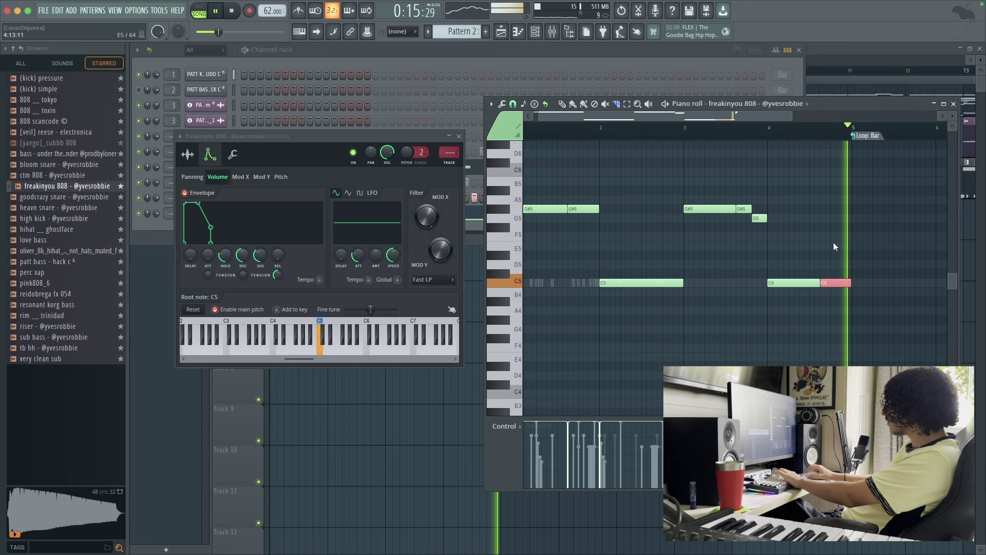
{"action": "key", "text": "Escape"}
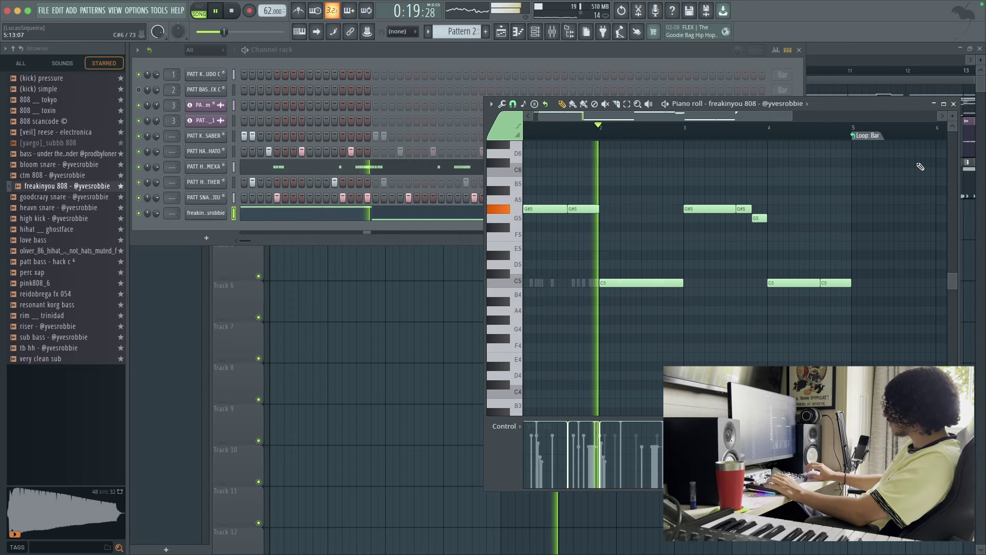
Step: Transpose all freakinyou 808 notes down one semitone and close the piano roll
{"action": "key", "text": "ctrl+a"}
{"action": "key", "text": "shift+Down"}
{"action": "key", "text": "space"}
{"action": "left_click", "coordinate": [954, 104]}
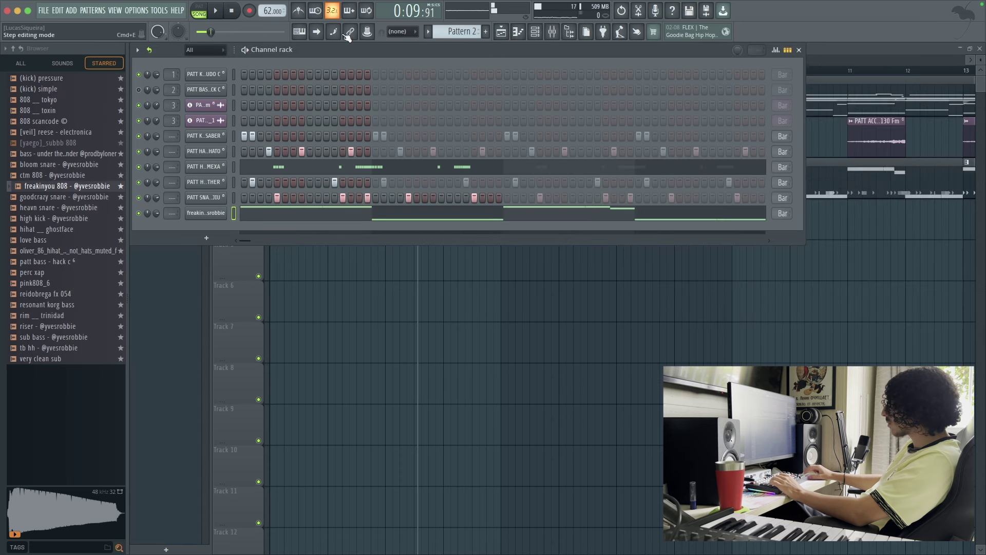
Step: Transpose the key and bass channels in Pattern 1 by -1 semitone
{"action": "left_click_drag", "start_coordinate": [457, 32], "coordinate": [458, 37]}
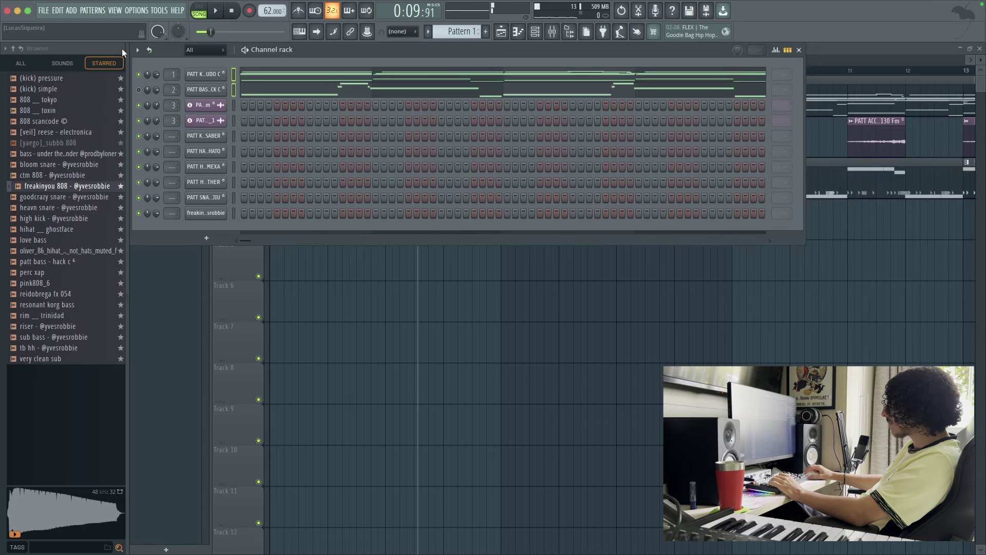
{"action": "left_click", "coordinate": [137, 50]}
{"action": "left_click", "coordinate": [160, 180]}
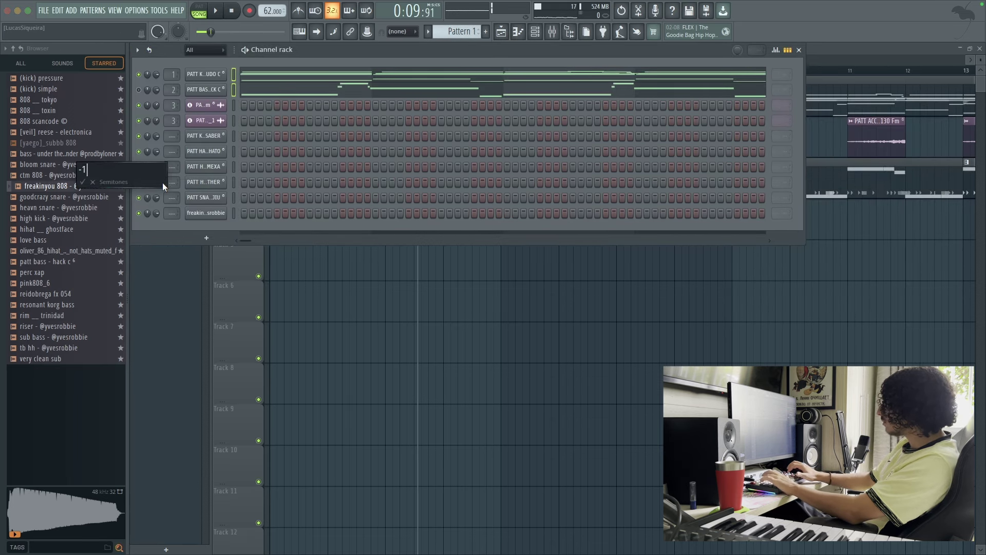
{"action": "key", "text": "space"}
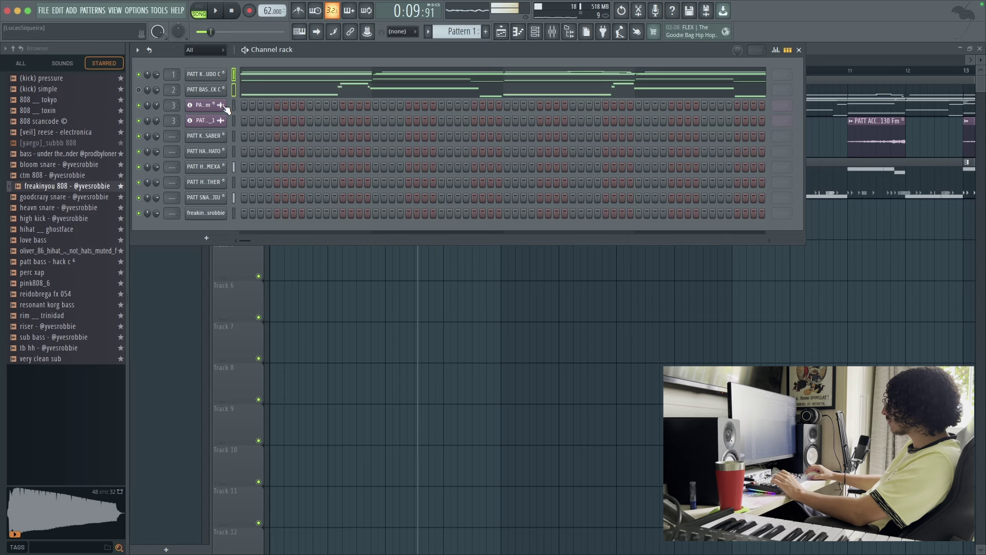
Step: Set the PATT ACCENT - CORAÇAO clip's pitch shift to +600 cents, retune its Part_1 clip, and replay from the start
{"action": "left_click", "coordinate": [211, 106]}
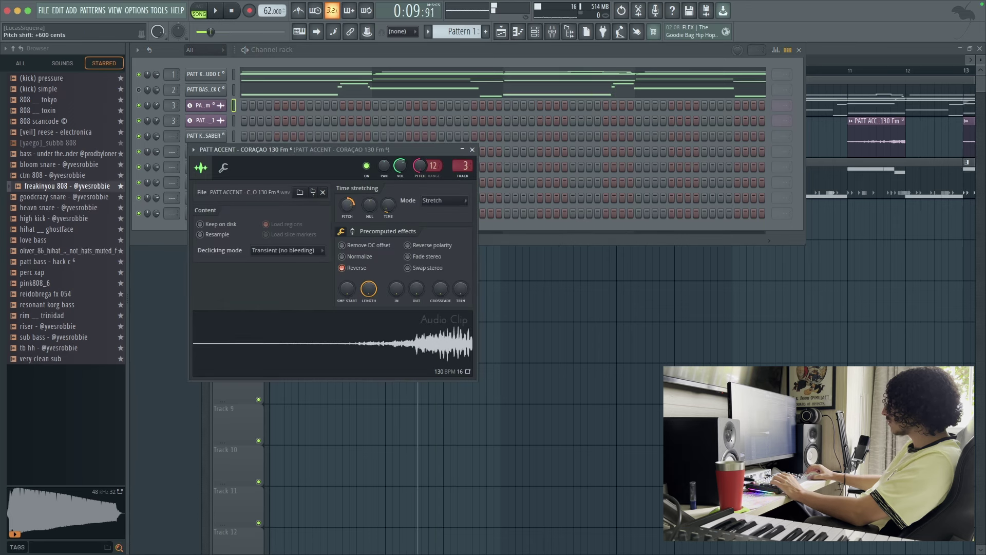
{"action": "left_click", "coordinate": [203, 121]}
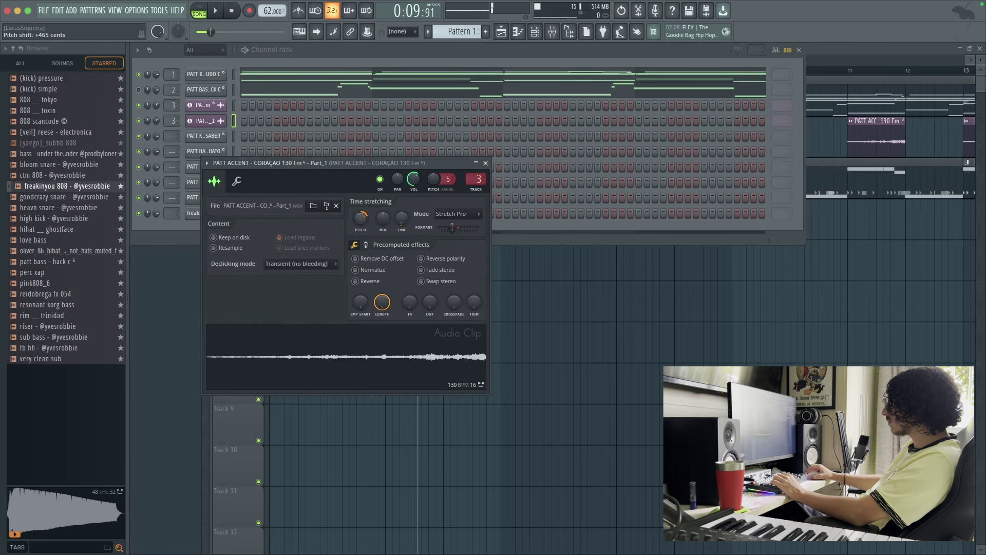
{"action": "left_click", "coordinate": [485, 162]}
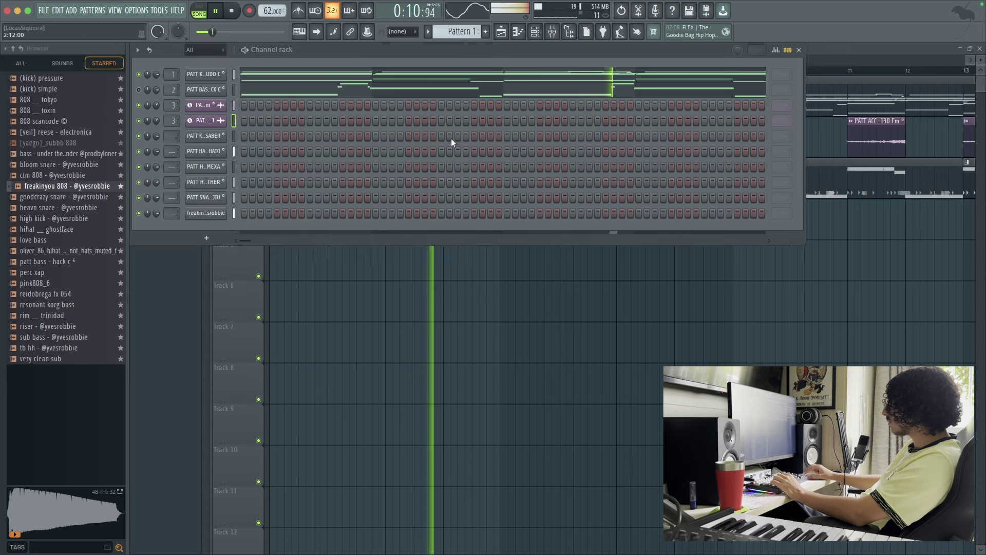
{"action": "left_click", "coordinate": [232, 11]}
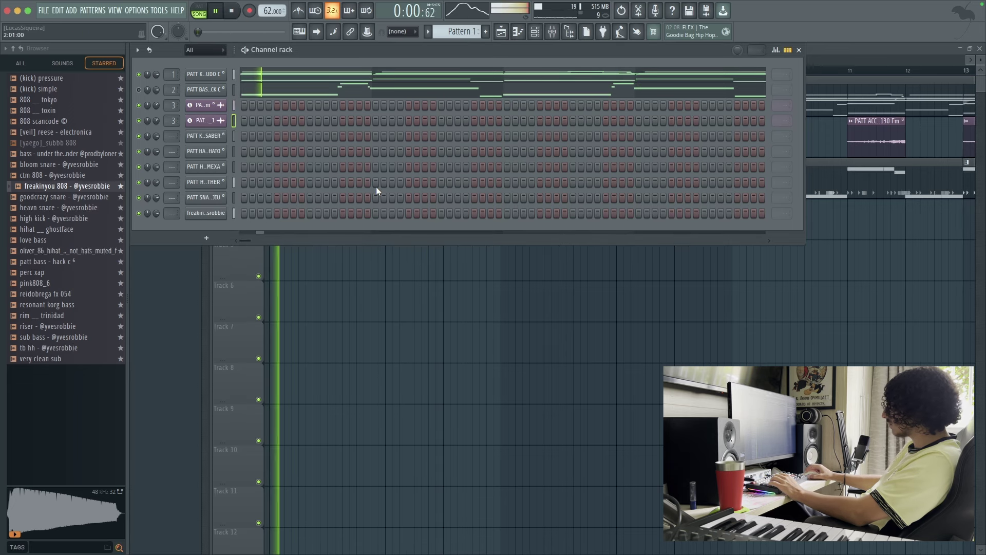
Step: Add Fruity Balance to the accent's mixer track and set its volume to 4.4 dB
{"action": "key", "text": "F6"}
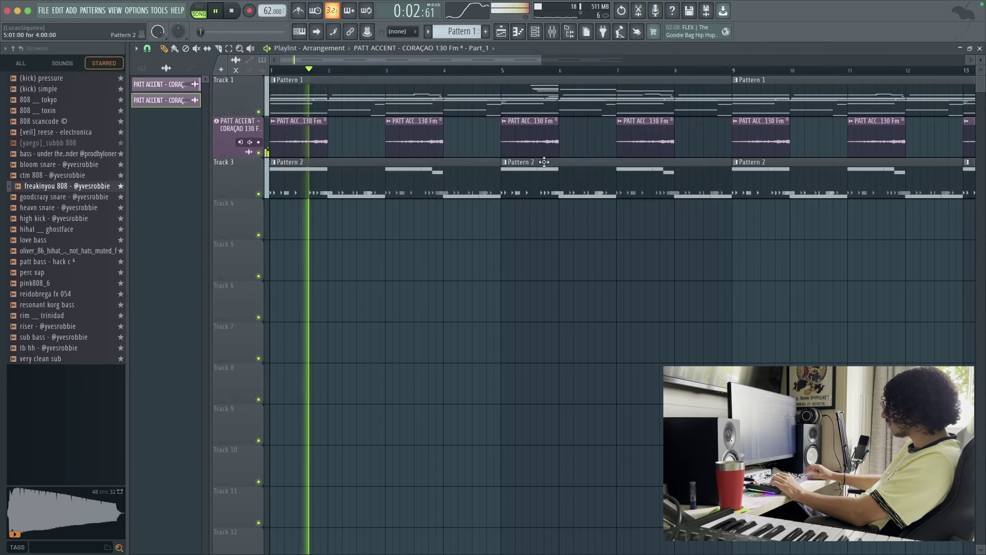
{"action": "key", "text": "F9"}
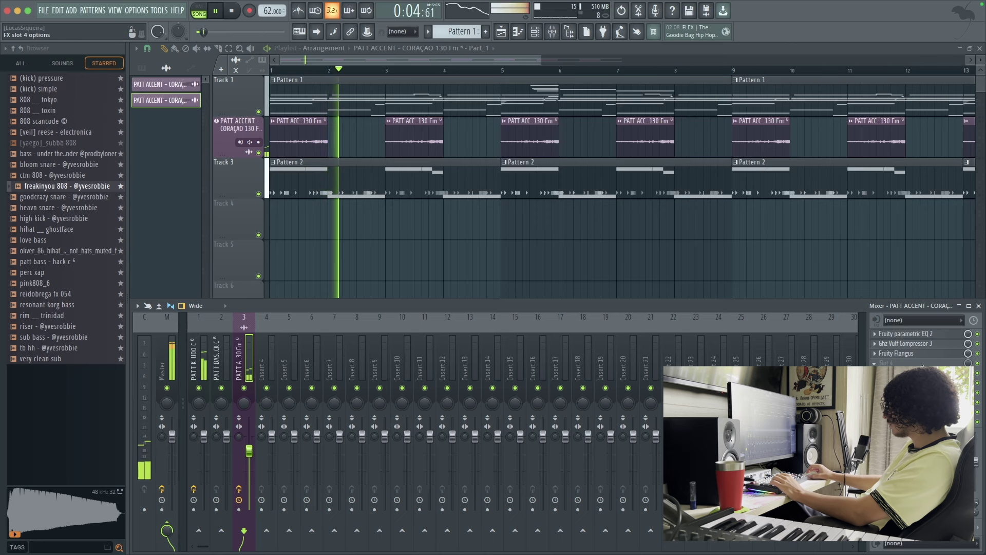
{"action": "left_click", "coordinate": [885, 363]}
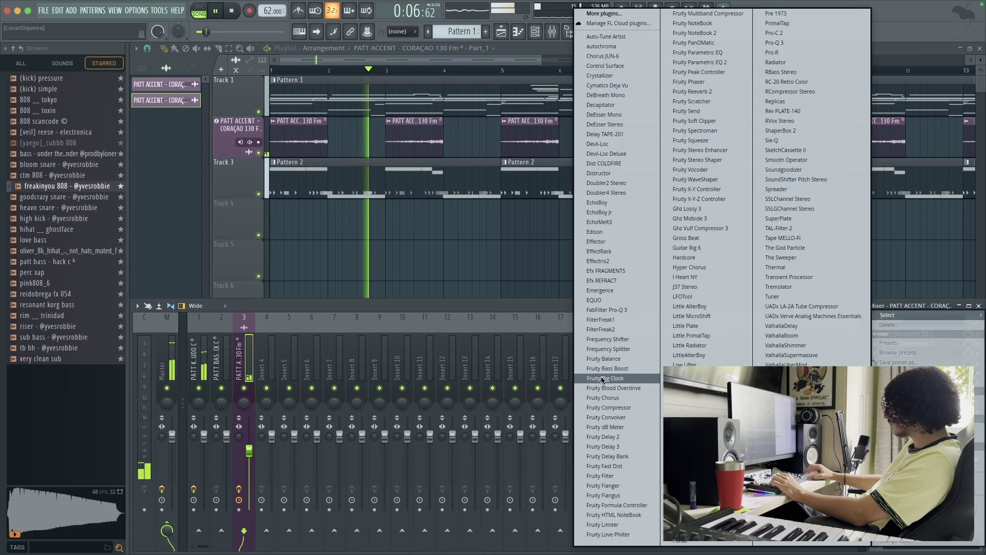
{"action": "left_click", "coordinate": [611, 358]}
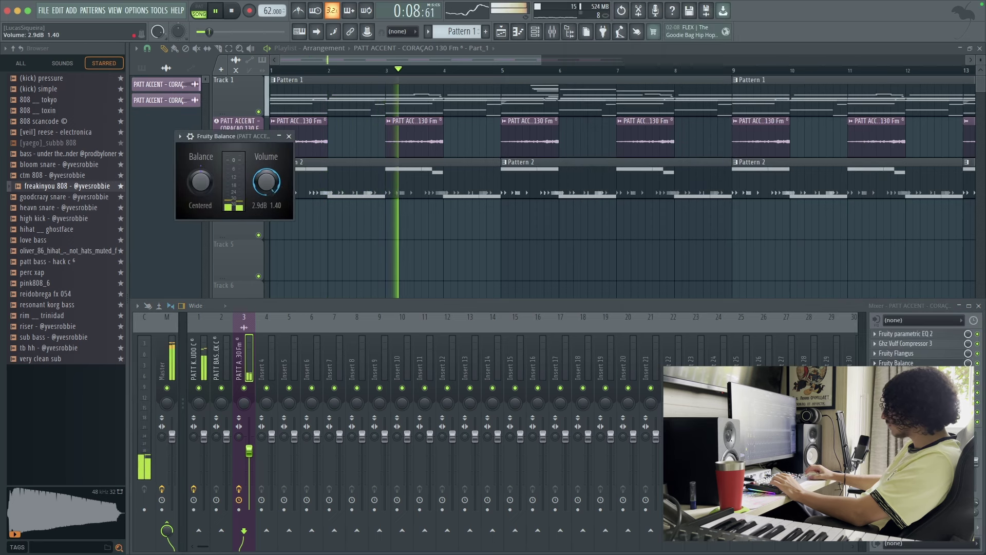
Step: Add Spreader to the accent's mixer track, raise its spread to about 66%, and close both effect windows
{"action": "left_click", "coordinate": [894, 411]}
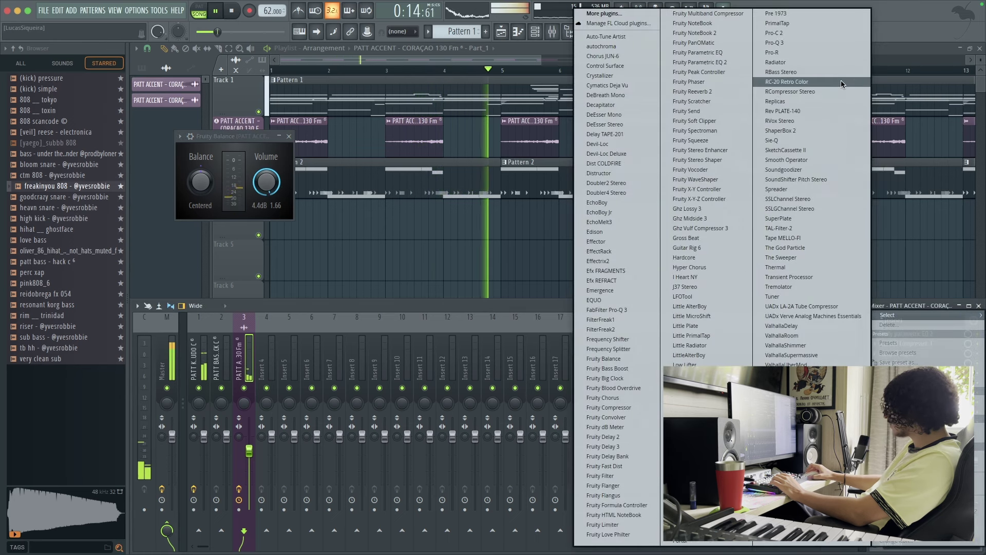
{"action": "left_click", "coordinate": [809, 189]}
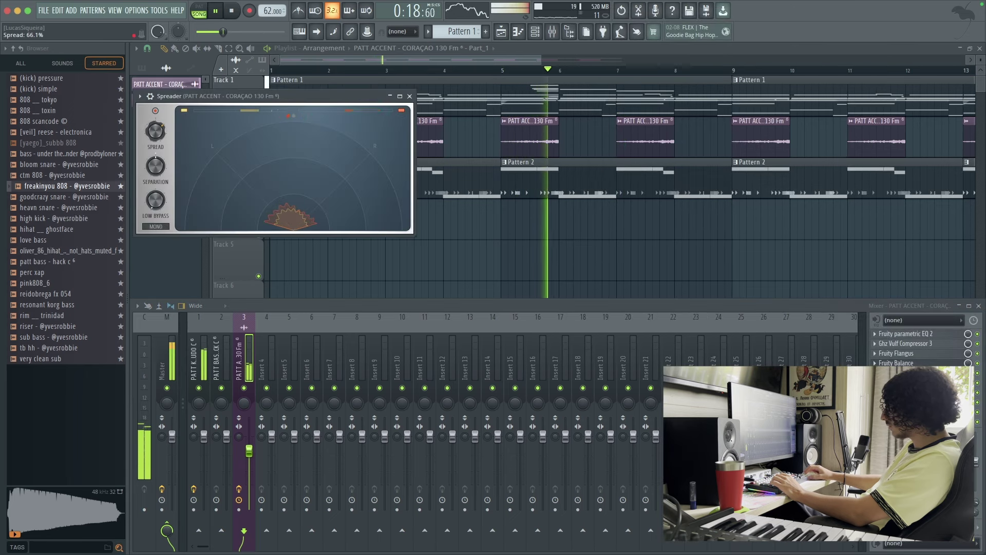
{"action": "left_click", "coordinate": [410, 96]}
{"action": "left_click", "coordinate": [290, 137]}
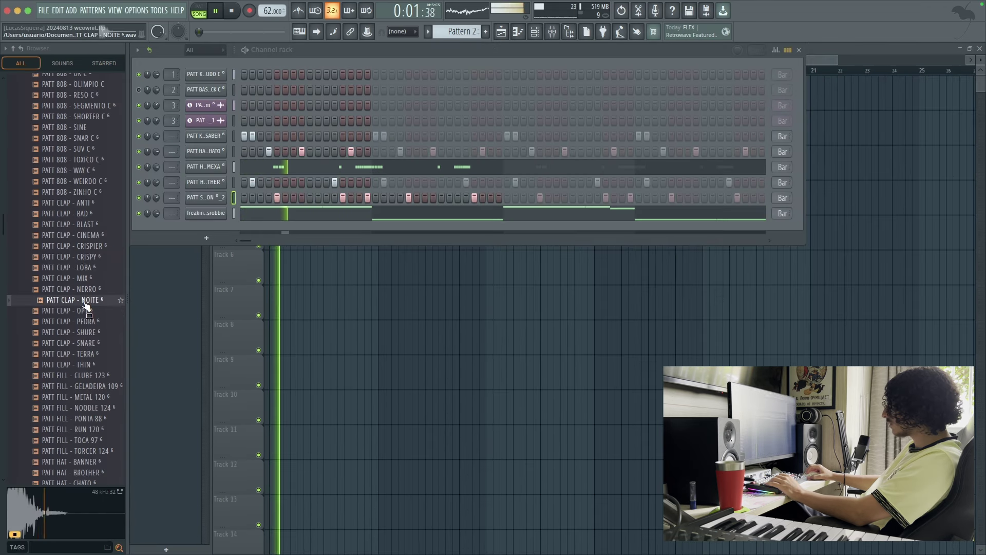
Step: Replace the snare channel's sample in Pattern 2 with PATT CLAP - NOITE and audition PATT CLAP - TERRA
{"action": "left_click_drag", "start_coordinate": [86, 306], "coordinate": [208, 198]}
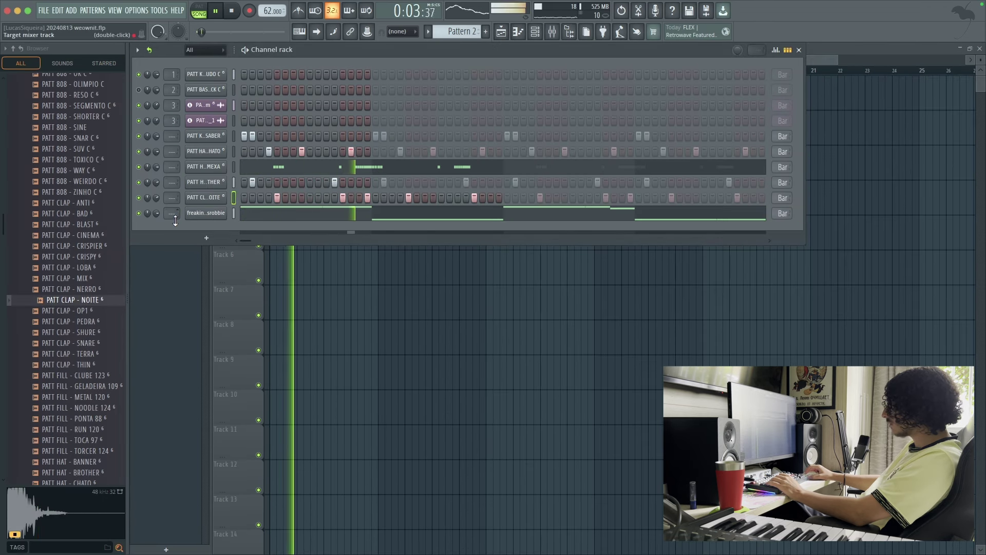
{"action": "left_click", "coordinate": [92, 353]}
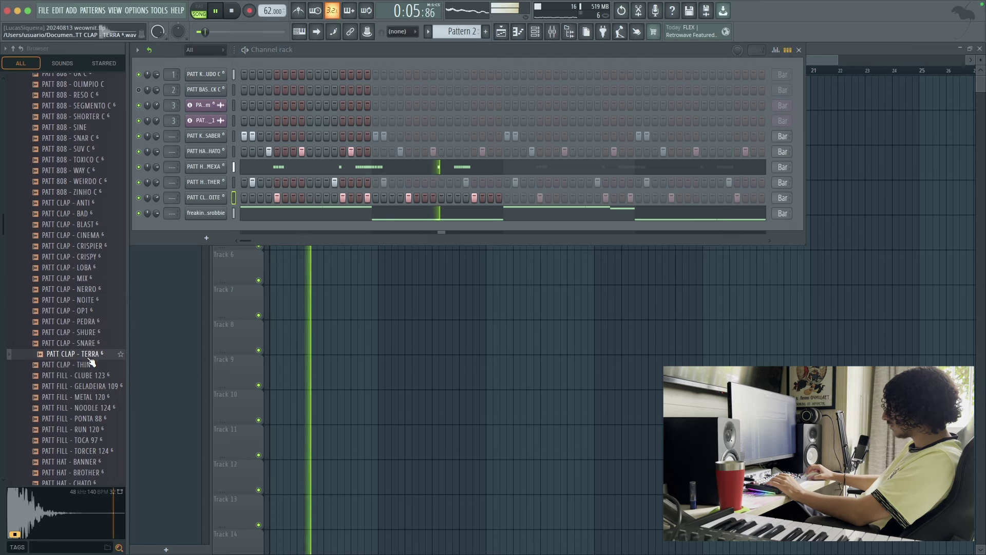
{"action": "left_click", "coordinate": [210, 200]}
{"action": "left_click", "coordinate": [446, 123]}
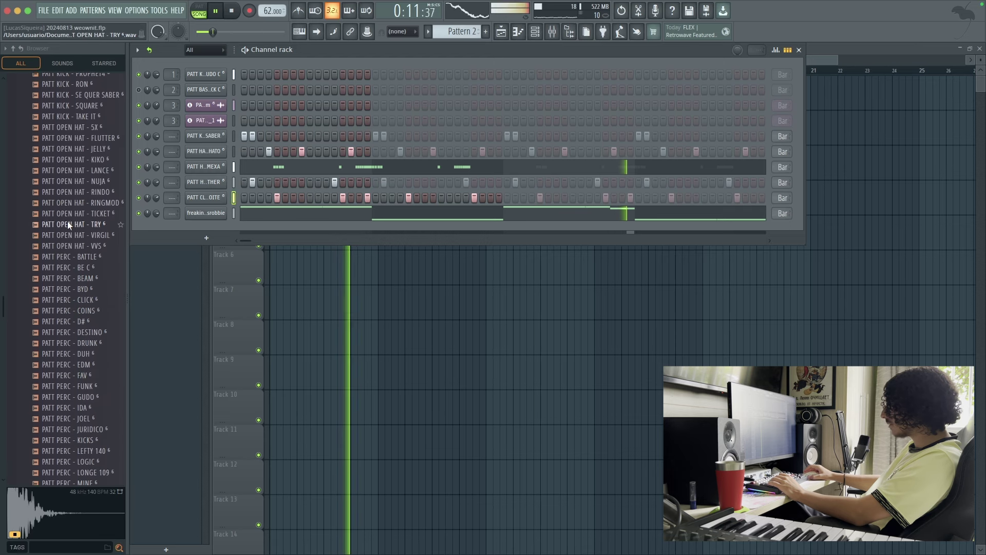
{"action": "scroll", "coordinate": [69, 218], "scroll_direction": "up", "scroll_amount": 7}
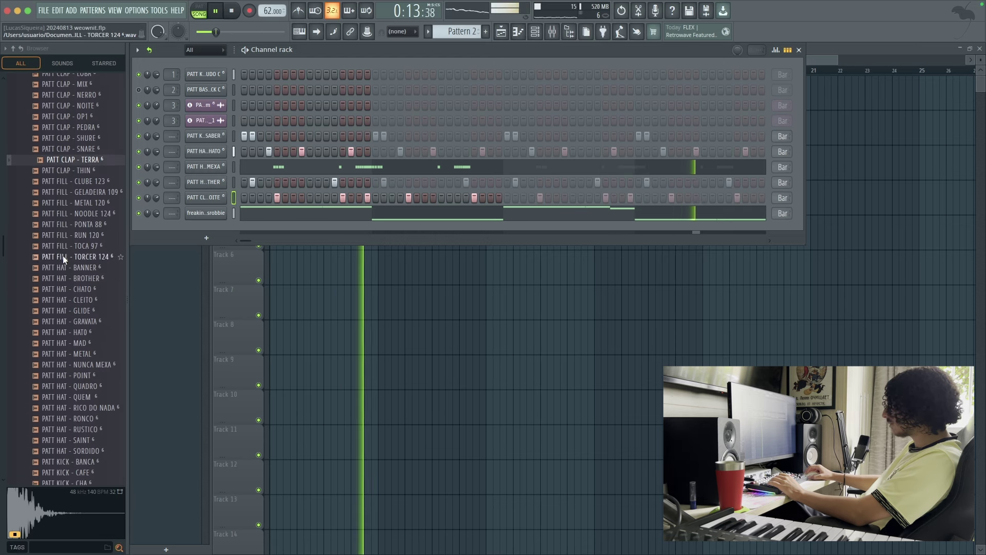
Step: Audition the hat samples, add PATT HAT - CLEITO as a new channel in Pattern 2, and open its piano roll
{"action": "left_click", "coordinate": [65, 289]}
{"action": "left_click", "coordinate": [64, 300]}
{"action": "scroll", "coordinate": [64, 301], "scroll_direction": "down", "scroll_amount": 1}
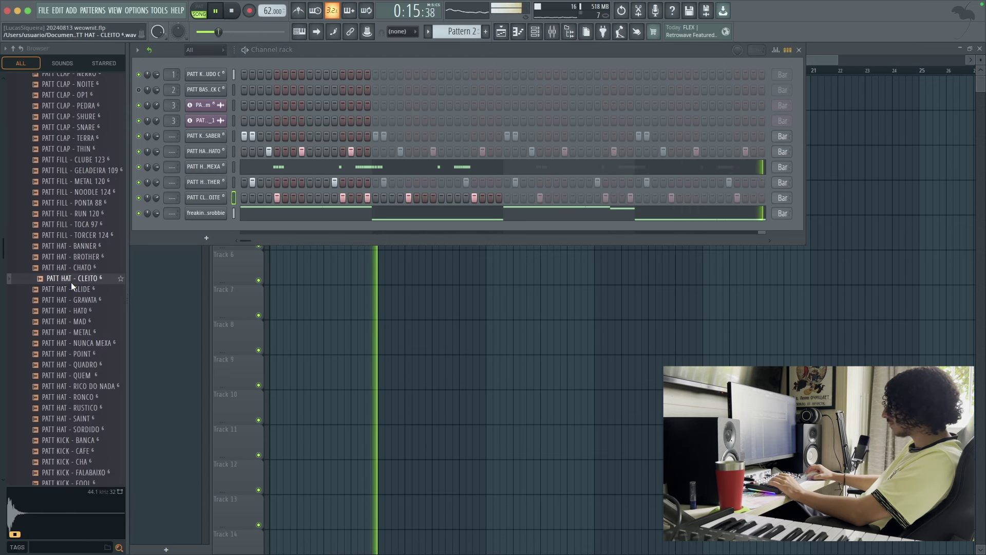
{"action": "left_click_drag", "start_coordinate": [71, 282], "coordinate": [221, 229]}
{"action": "right_click", "coordinate": [221, 228]}
{"action": "left_click", "coordinate": [256, 230]}
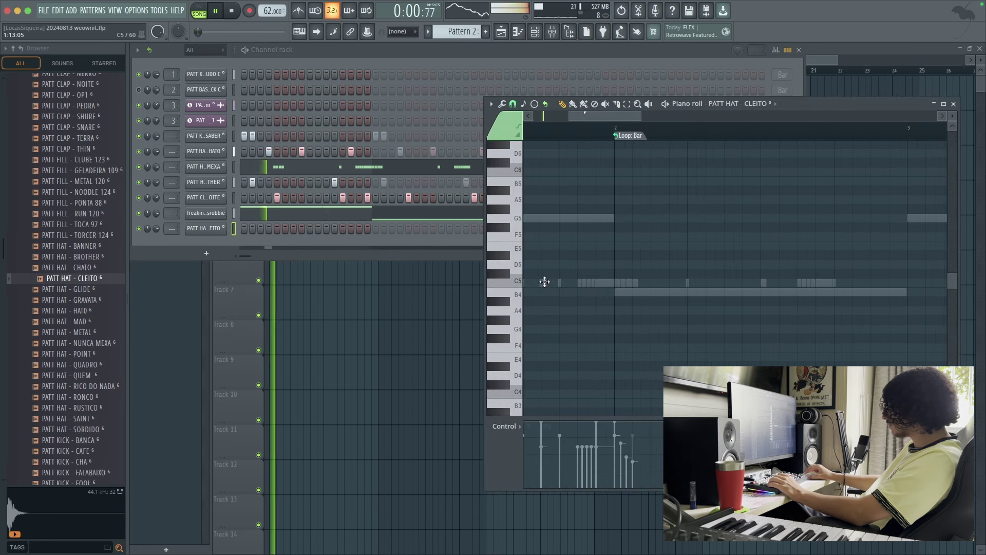
{"action": "left_click", "coordinate": [543, 282]}
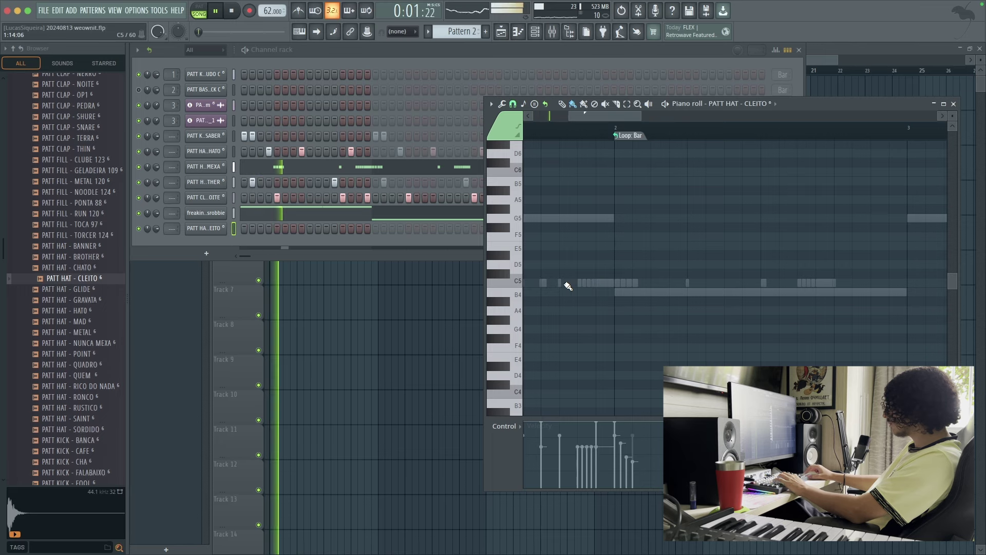
{"action": "left_click_drag", "start_coordinate": [552, 284], "coordinate": [587, 283]}
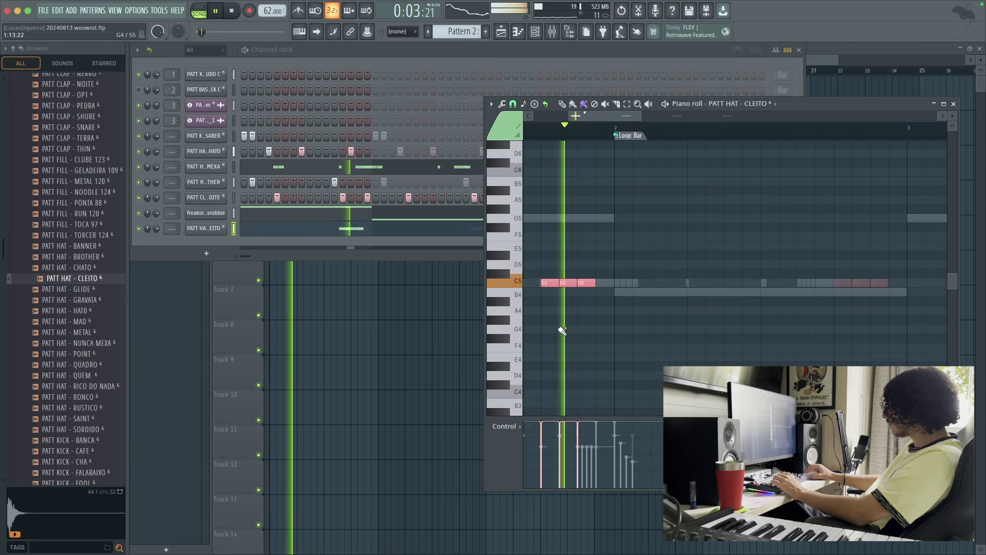
{"action": "scroll", "coordinate": [560, 343], "scroll_direction": "up", "scroll_amount": 3}
{"action": "left_click", "coordinate": [512, 104]}
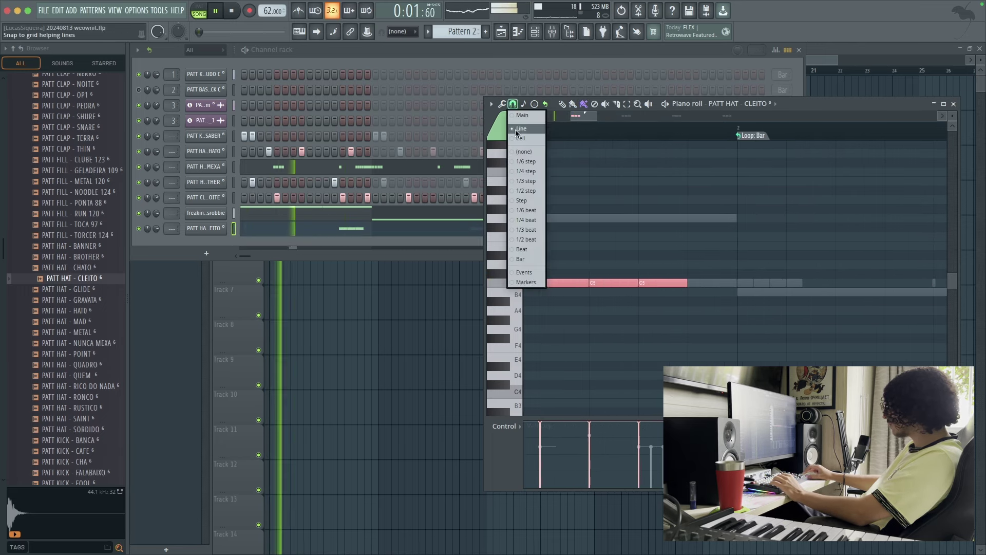
{"action": "left_click", "coordinate": [527, 221]}
{"action": "left_click", "coordinate": [670, 282]}
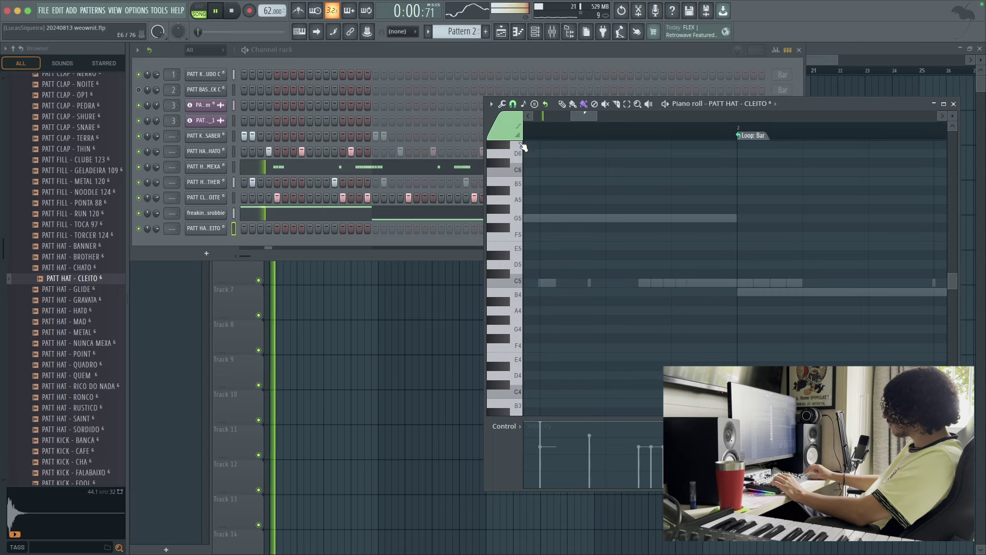
Step: Paint a six-note roll on C5 at 1/6-beat spacing over the last beat of bar 1 and vary its velocities
{"action": "left_click", "coordinate": [512, 104]}
{"action": "left_click", "coordinate": [521, 195]}
{"action": "left_click_drag", "start_coordinate": [542, 283], "coordinate": [619, 289]}
{"action": "key", "text": "space"}
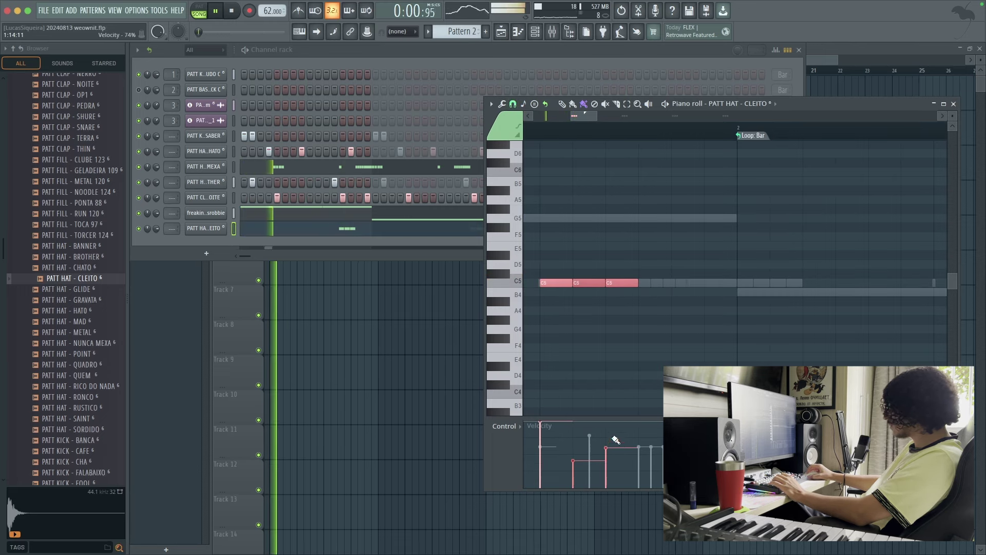
{"action": "scroll", "coordinate": [652, 359], "scroll_direction": "down", "scroll_amount": 2}
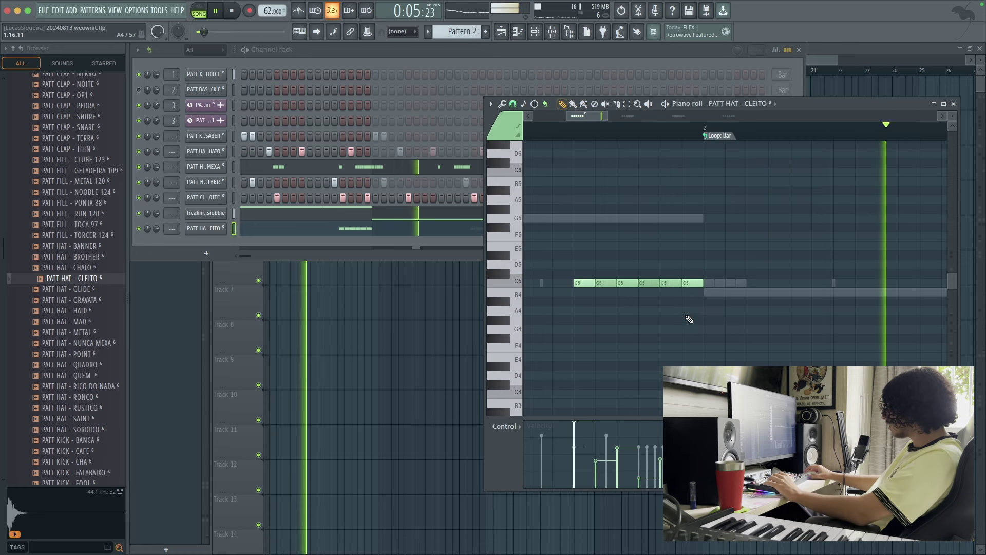
{"action": "scroll", "coordinate": [690, 319], "scroll_direction": "down", "scroll_amount": 4}
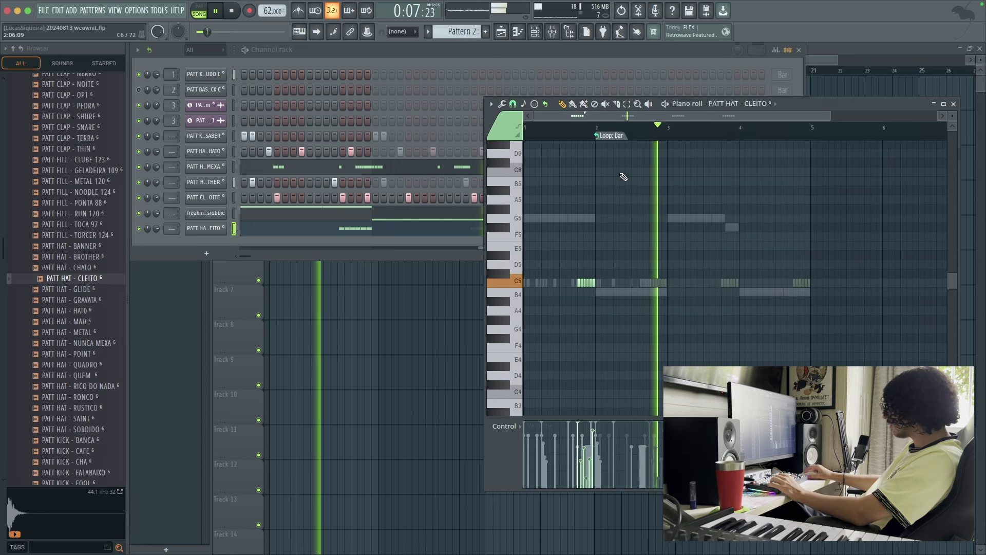
Step: Remove the one-bar loop from the CLEITO hat's notes and duplicate the first two bars into bars 3 and 4
{"action": "right_click", "coordinate": [603, 134]}
{"action": "left_click", "coordinate": [616, 147]}
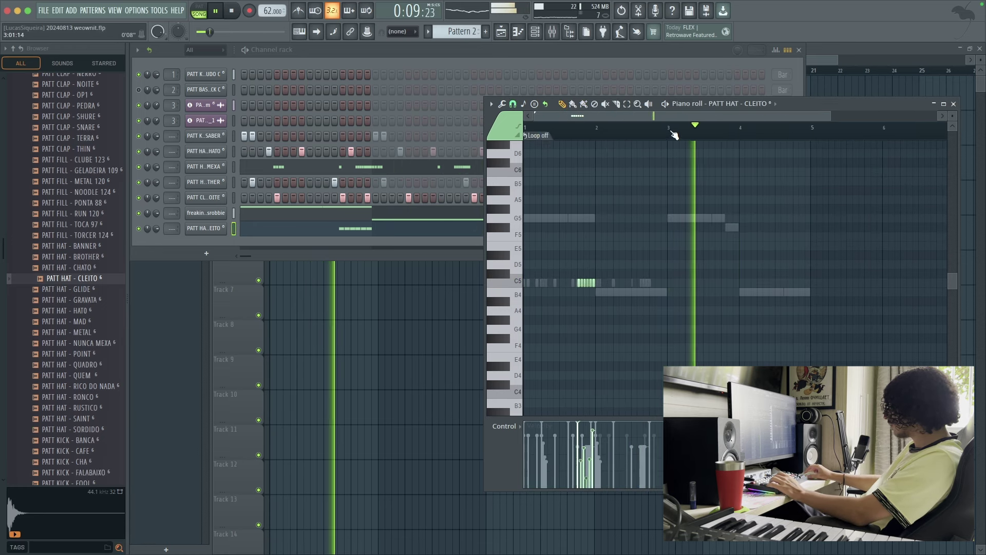
{"action": "left_click_drag", "start_coordinate": [671, 132], "coordinate": [525, 132]}
{"action": "key", "text": "ctrl+b"}
{"action": "left_click_drag", "start_coordinate": [709, 272], "coordinate": [806, 297]}
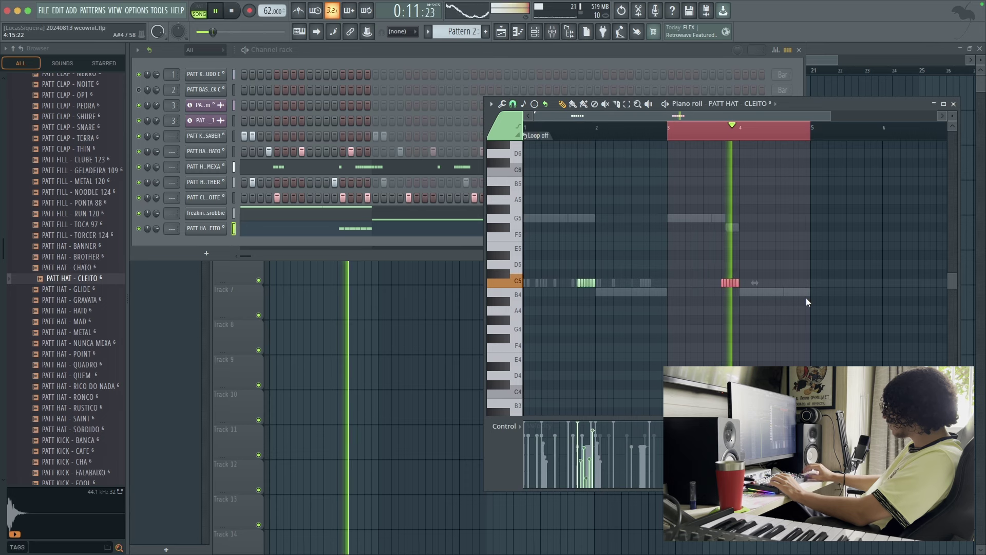
Step: Transpose the copied hat roll in bar 3 down one octave to C4, play it back, and close the piano roll
{"action": "key", "text": "ctrl+Down"}
{"action": "key", "text": "space"}
{"action": "left_click", "coordinate": [714, 135]}
{"action": "key", "text": "space"}
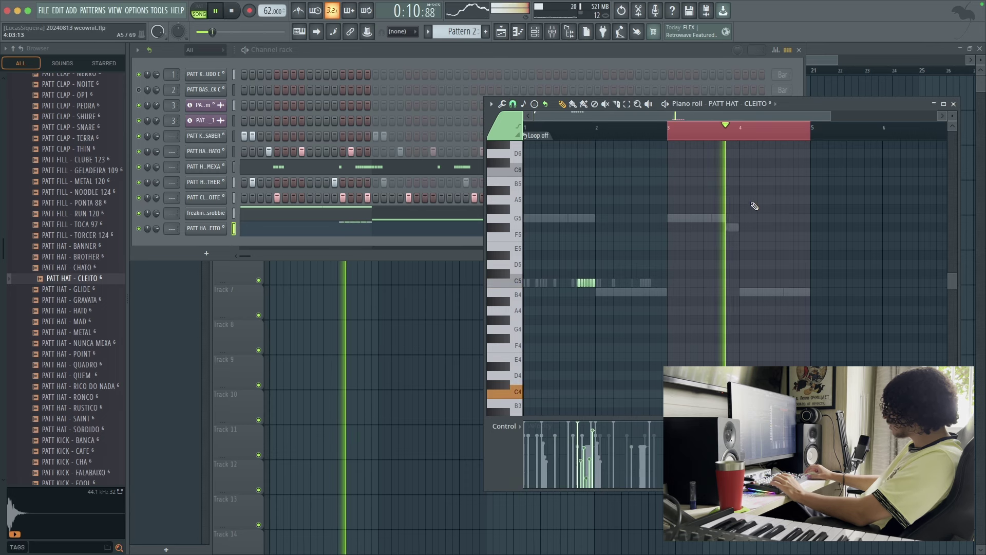
{"action": "left_click", "coordinate": [953, 104]}
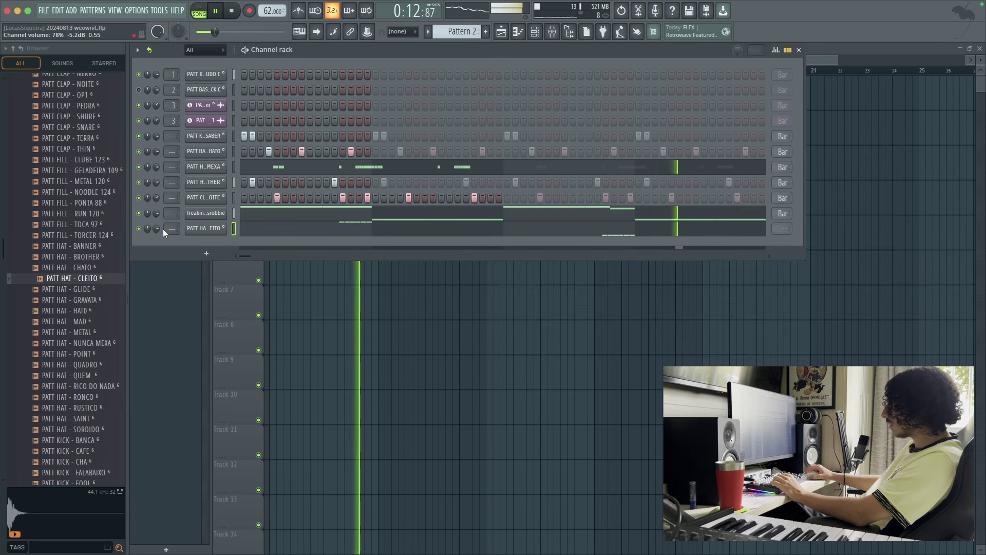
Step: Check the PATT HAT - CLEITO channel and reopen its piano roll at the C5 hat roll in bar 1
{"action": "left_click", "coordinate": [198, 230]}
{"action": "left_click", "coordinate": [486, 163]}
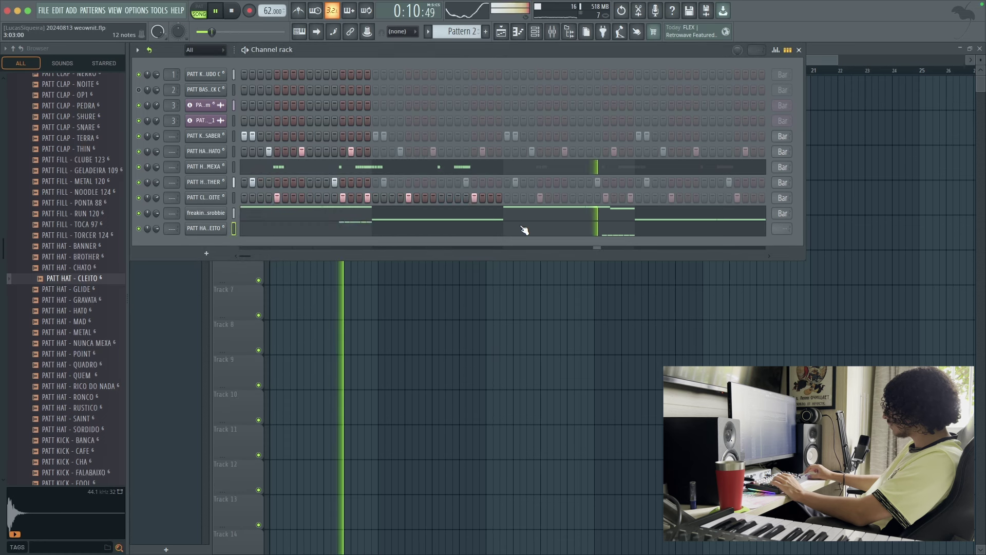
{"action": "left_click", "coordinate": [524, 228]}
{"action": "scroll", "coordinate": [568, 288], "scroll_direction": "up", "scroll_amount": 4, "text": "ctrl"}
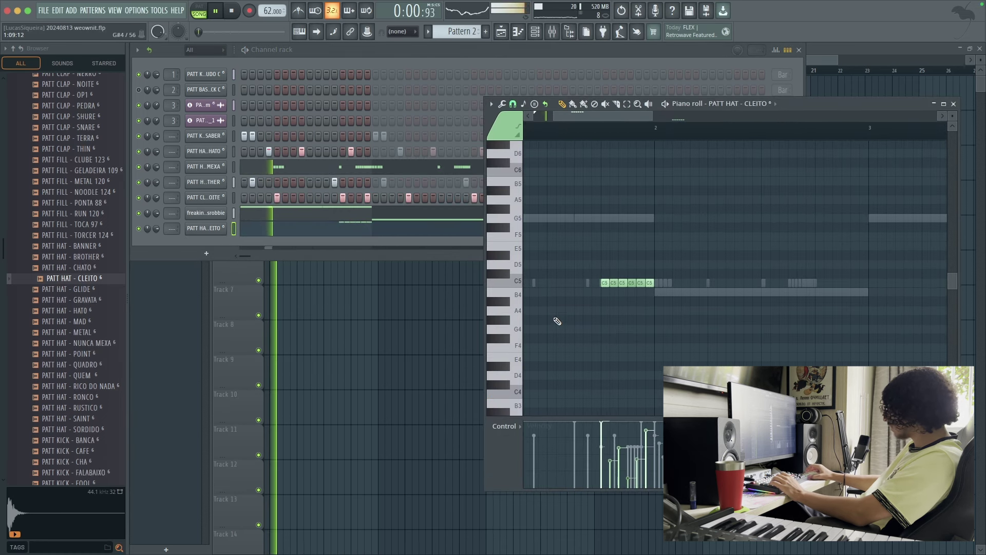
{"action": "left_click", "coordinate": [509, 429]}
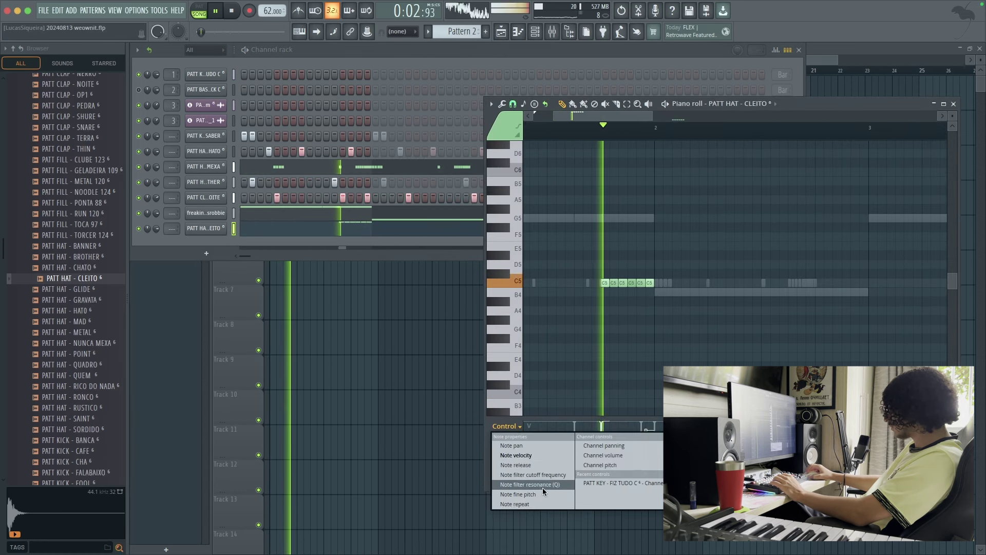
{"action": "left_click", "coordinate": [616, 446]}
{"action": "key", "text": "space"}
{"action": "scroll", "coordinate": [608, 461], "scroll_direction": "down", "scroll_amount": 3}
{"action": "scroll", "coordinate": [607, 459], "scroll_direction": "up", "scroll_amount": 7}
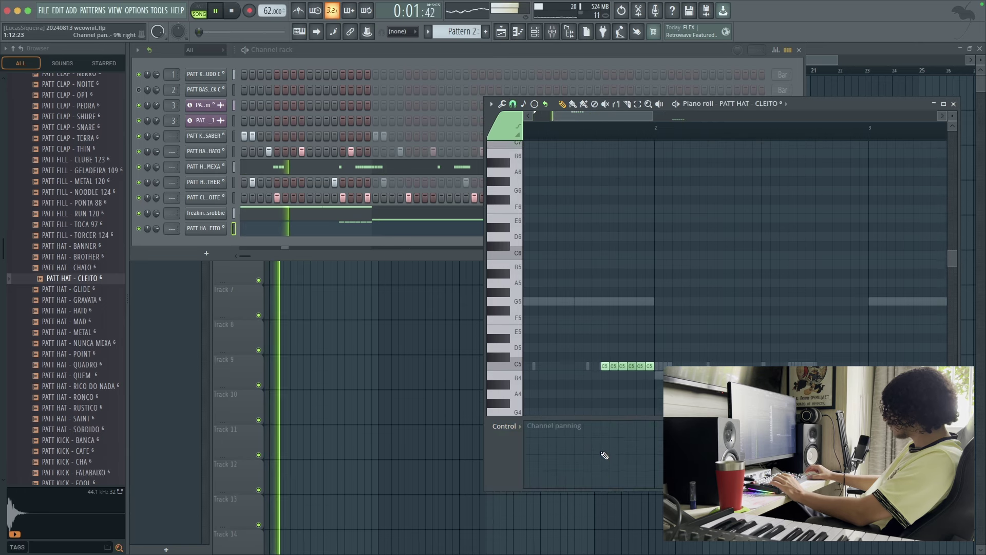
{"action": "scroll", "coordinate": [606, 458], "scroll_direction": "down", "scroll_amount": 3}
Step: Pan the individual notes of the C5 hat roll left and right, widening to about 80% on the last ones
{"action": "left_click", "coordinate": [503, 427]}
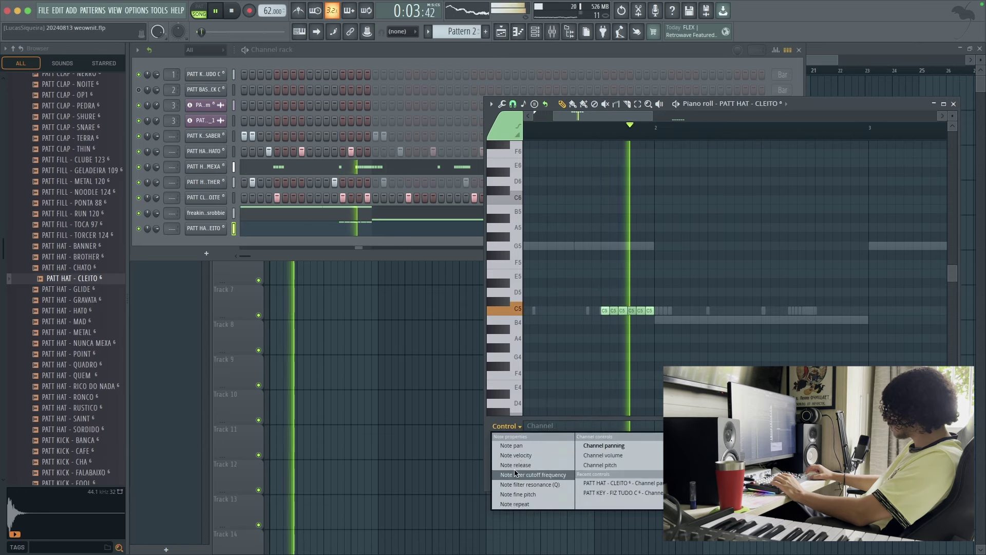
{"action": "left_click", "coordinate": [511, 445]}
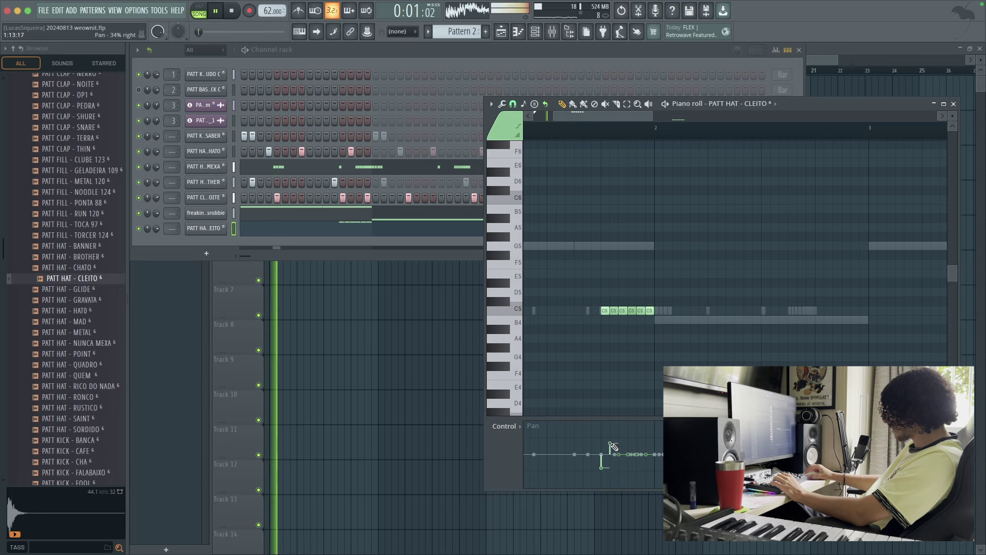
{"action": "left_click", "coordinate": [620, 428]}
{"action": "left_click", "coordinate": [628, 473]}
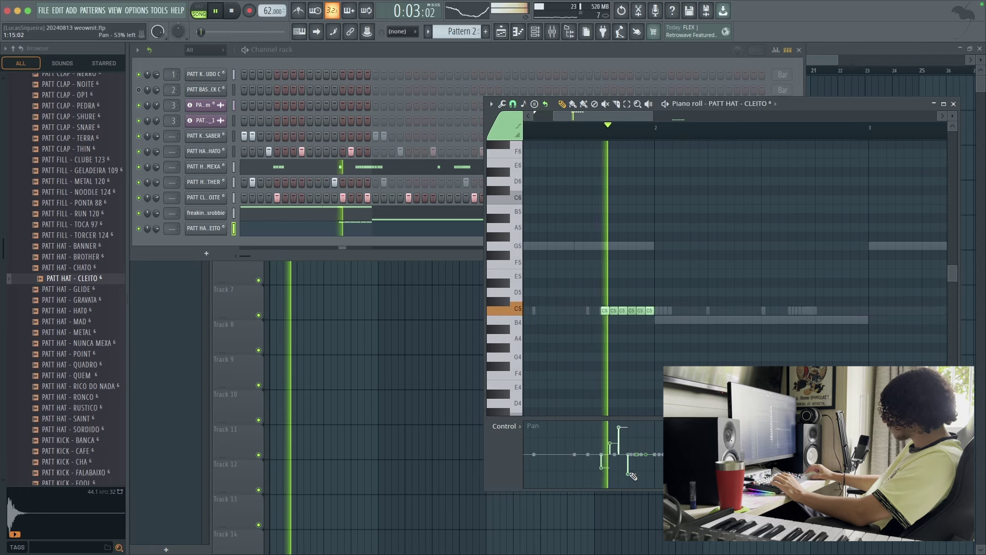
{"action": "left_click", "coordinate": [638, 481]}
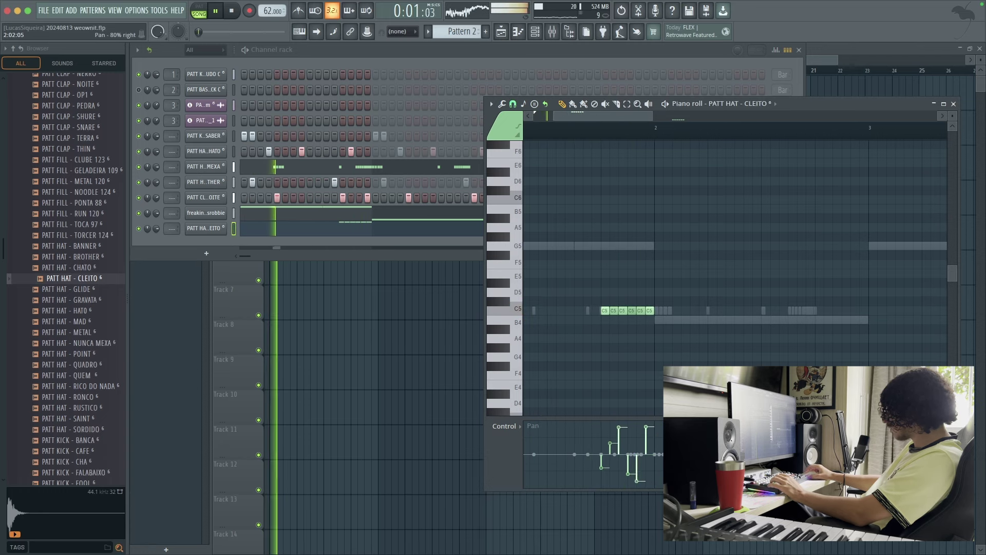
Step: Pan the individual notes of the C4 hat roll in bar 3 left and right with growing width, and close the piano roll
{"action": "scroll", "coordinate": [682, 372], "scroll_direction": "down", "scroll_amount": 4}
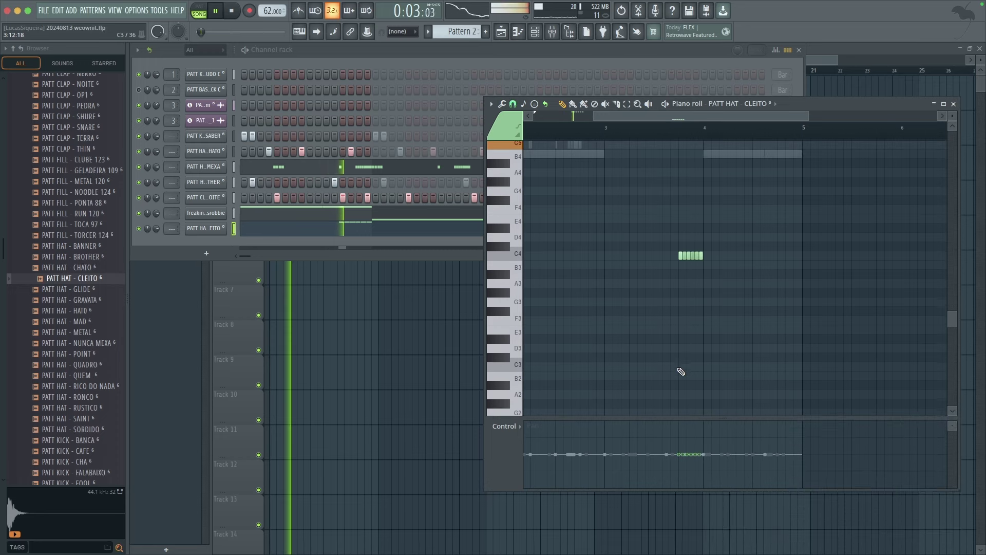
{"action": "scroll", "coordinate": [696, 356], "scroll_direction": "up", "scroll_amount": 2}
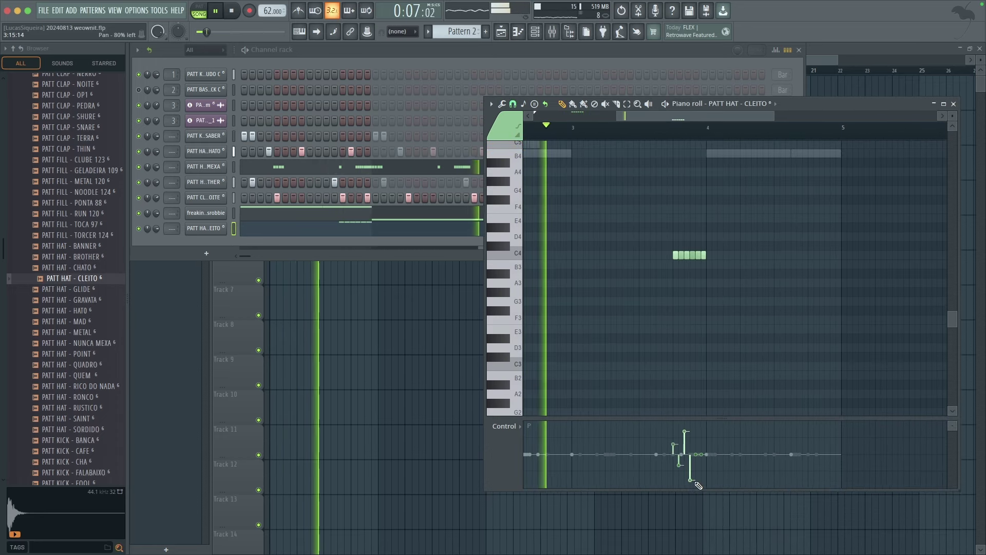
{"action": "left_click", "coordinate": [696, 486]}
{"action": "left_click", "coordinate": [702, 425]}
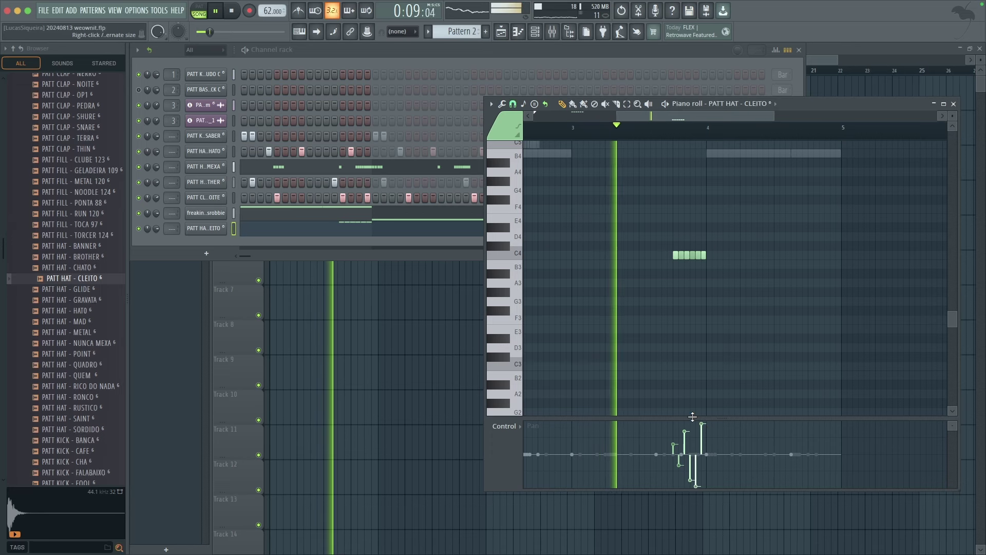
{"action": "scroll", "coordinate": [671, 354], "scroll_direction": "down", "scroll_amount": 3}
{"action": "scroll", "coordinate": [669, 347], "scroll_direction": "up", "scroll_amount": 2}
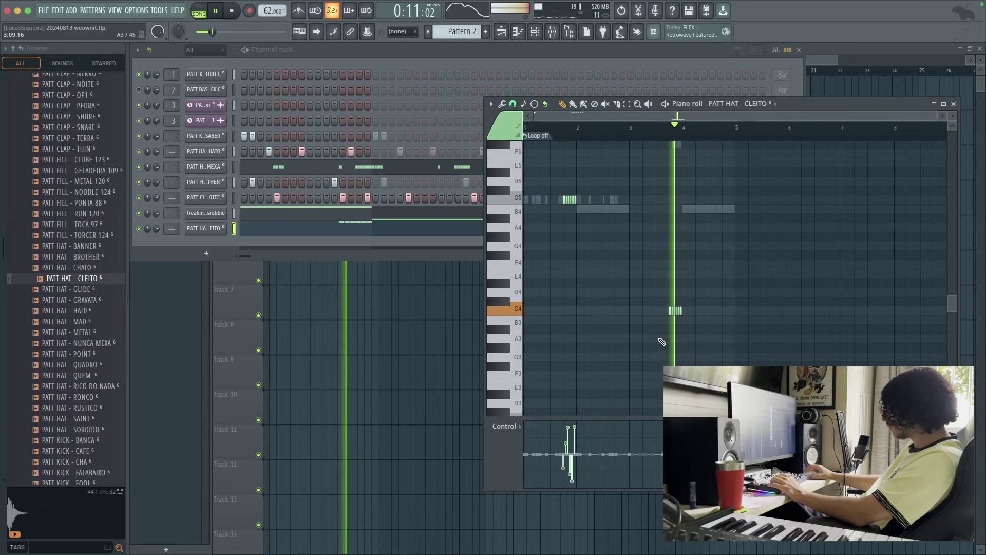
{"action": "left_click", "coordinate": [954, 104]}
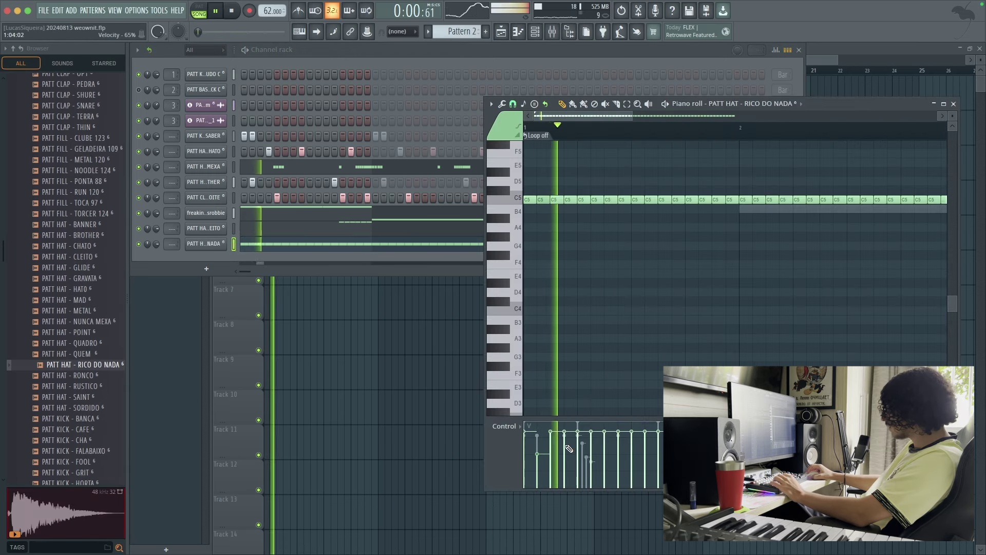
Step: Vary the velocities of the first seven PATT HAT - RICO DO NADA notes, dropping the seventh to about 30%
{"action": "key", "text": "space"}
{"action": "key", "text": "space"}
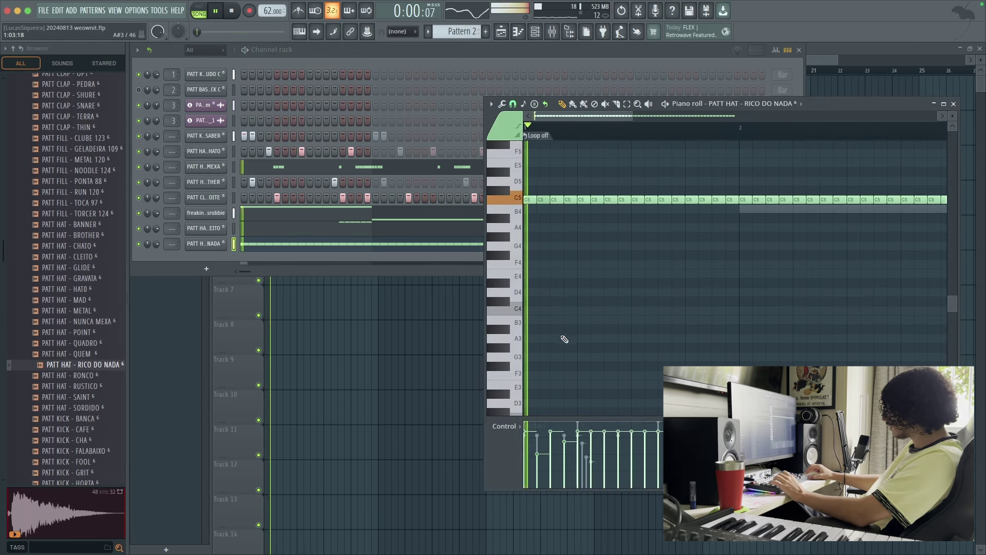
{"action": "key", "text": "space"}
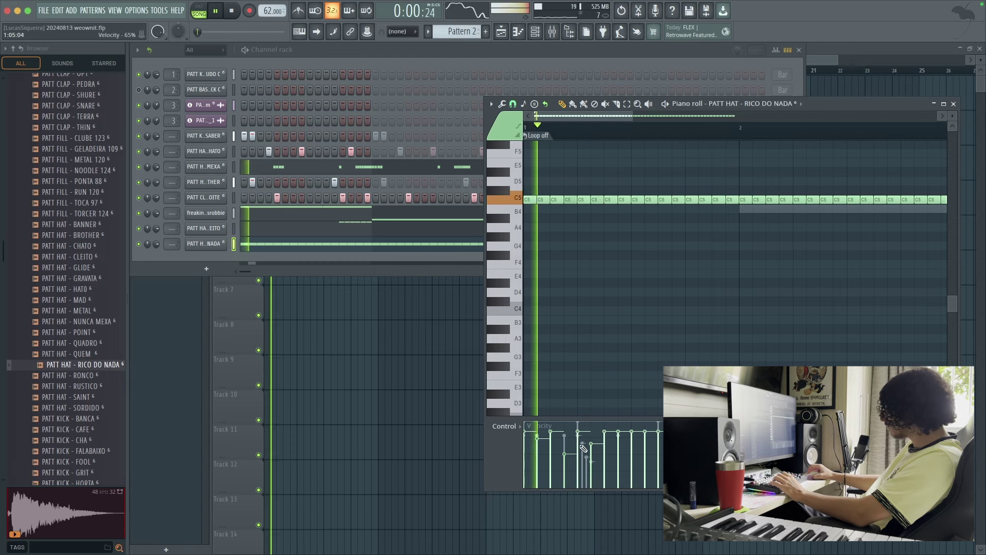
{"action": "left_click", "coordinate": [606, 467]}
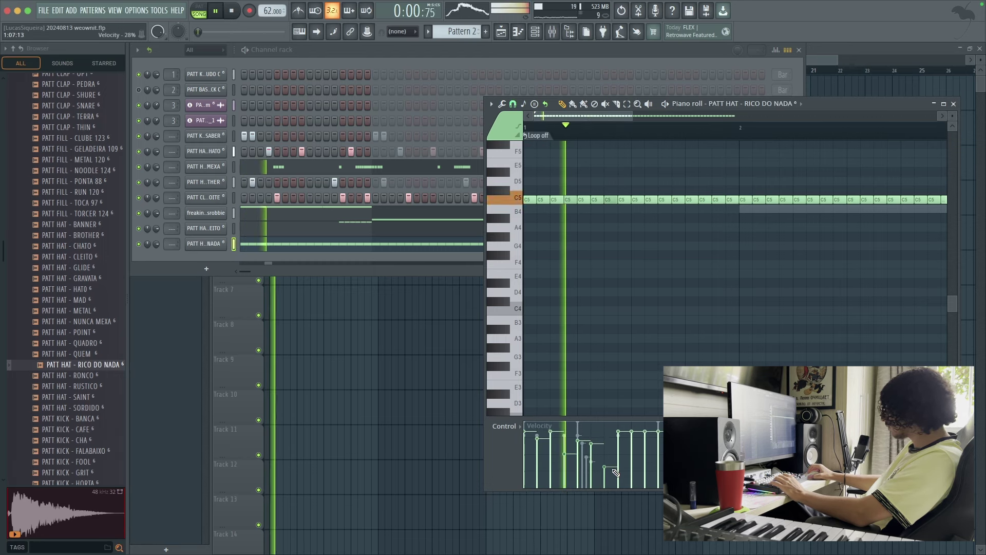
Step: Chop the fifth C5 note of the RICO DO NADA hat in bar 1 into four short slices
{"action": "scroll", "coordinate": [628, 211], "scroll_direction": "up", "scroll_amount": 2}
{"action": "left_click", "coordinate": [606, 202], "text": "super"}
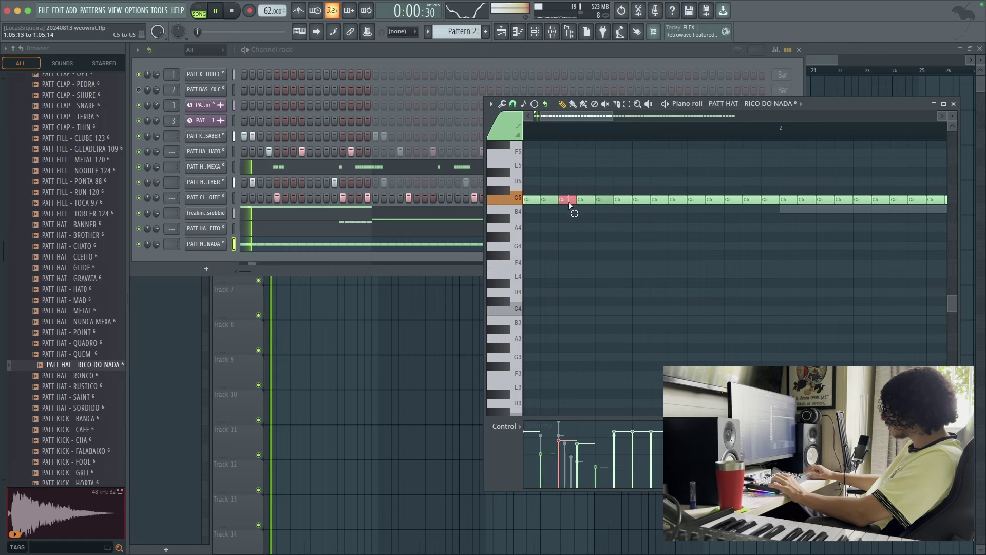
{"action": "key", "text": "space"}
{"action": "key", "text": "ctrl+u"}
{"action": "right_click", "coordinate": [570, 202]}
{"action": "right_click", "coordinate": [574, 202]}
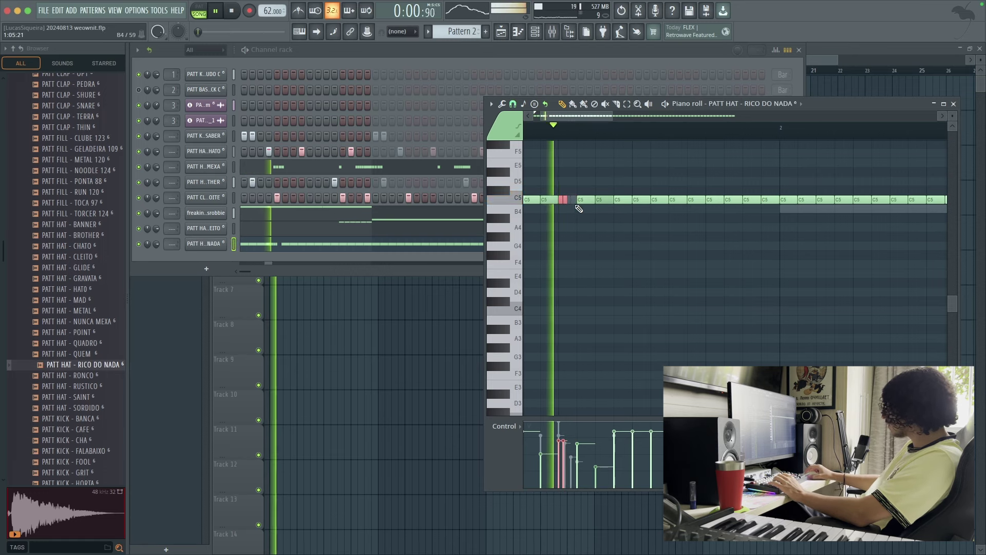
{"action": "left_click", "coordinate": [586, 233], "text": "super"}
{"action": "key", "text": "super+z"}
{"action": "key", "text": "super+z"}
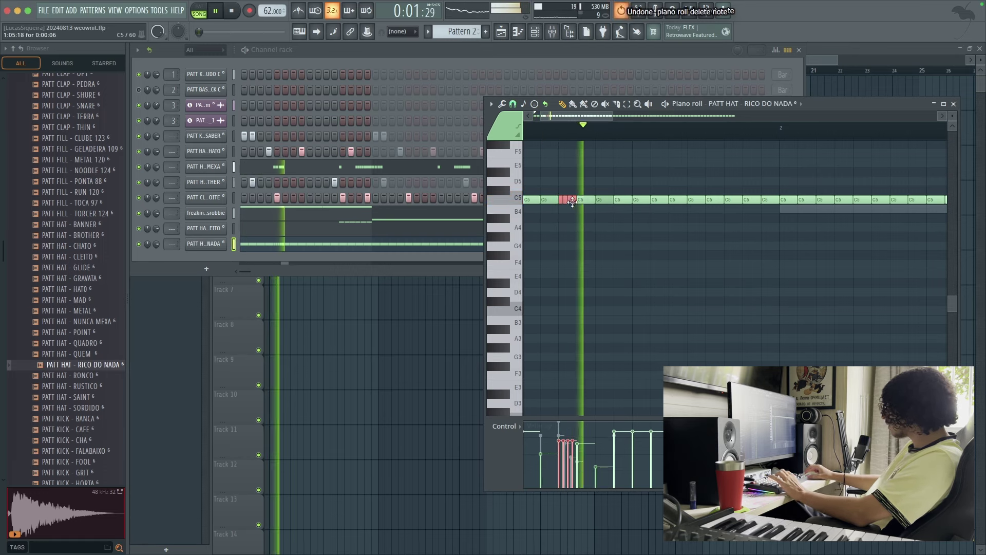
Step: Delete only the last slice of the chopped C5 note and replay the pattern
{"action": "left_click", "coordinate": [573, 210], "text": "super"}
{"action": "key", "text": "space"}
{"action": "key", "text": "space"}
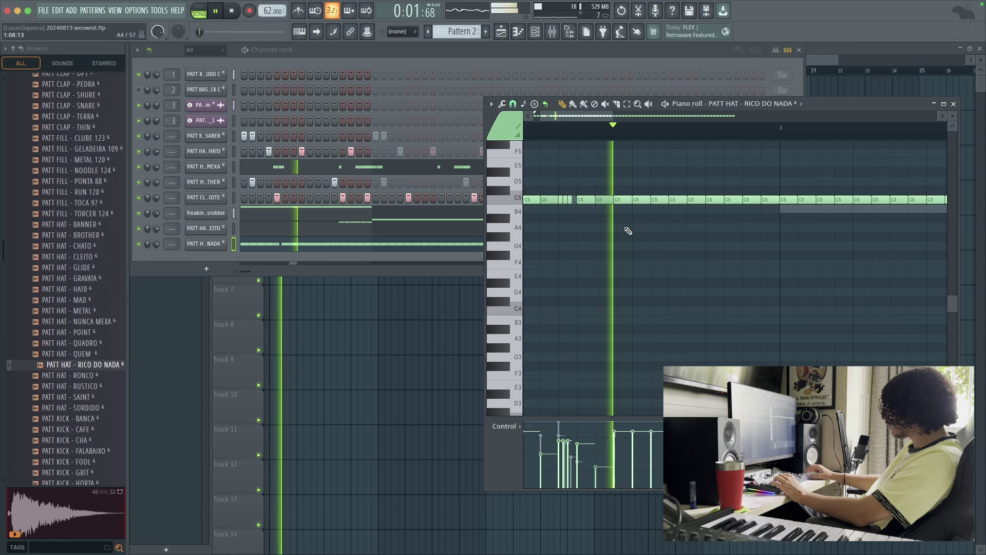
Step: Erase the RICO DO NADA notes from the ninth step of bar 1 through the first beat of bar 2, and replay
{"action": "key", "text": "space"}
{"action": "scroll", "coordinate": [631, 241], "scroll_direction": "down", "scroll_amount": 2}
{"action": "left_click_drag", "start_coordinate": [630, 202], "coordinate": [762, 203]}
{"action": "scroll", "coordinate": [734, 210], "scroll_direction": "down", "scroll_amount": 2}
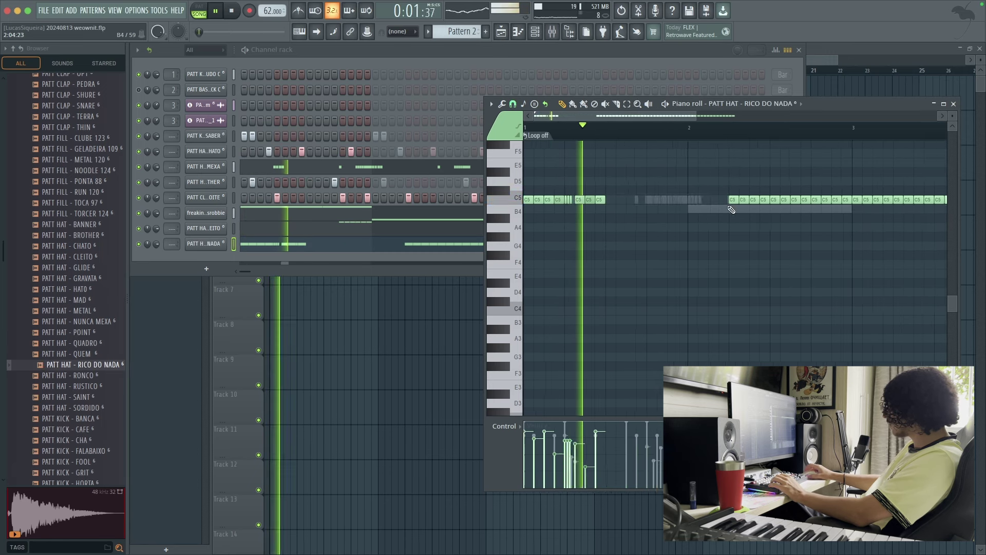
{"action": "key", "text": "space"}
{"action": "key", "text": "space"}
Step: Duplicate the first eight steps of the RICO DO NADA hat pattern into the second half of bar 1
{"action": "left_click_drag", "start_coordinate": [529, 181], "coordinate": [606, 251]}
{"action": "key", "text": "super+b"}
{"action": "left_click", "coordinate": [668, 246], "text": "super"}
{"action": "scroll", "coordinate": [673, 245], "scroll_direction": "down", "scroll_amount": 1}
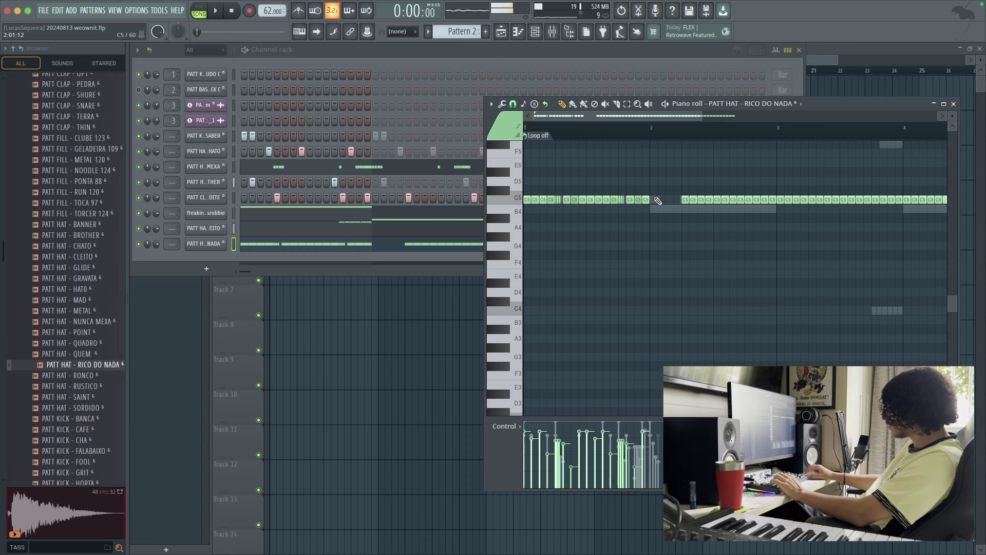
Step: Delete the RICO DO NADA hat notes in the last quarter of bar 1 and everything from bar 2 onward
{"action": "left_click_drag", "start_coordinate": [638, 200], "coordinate": [619, 184]}
{"action": "key", "text": "Delete"}
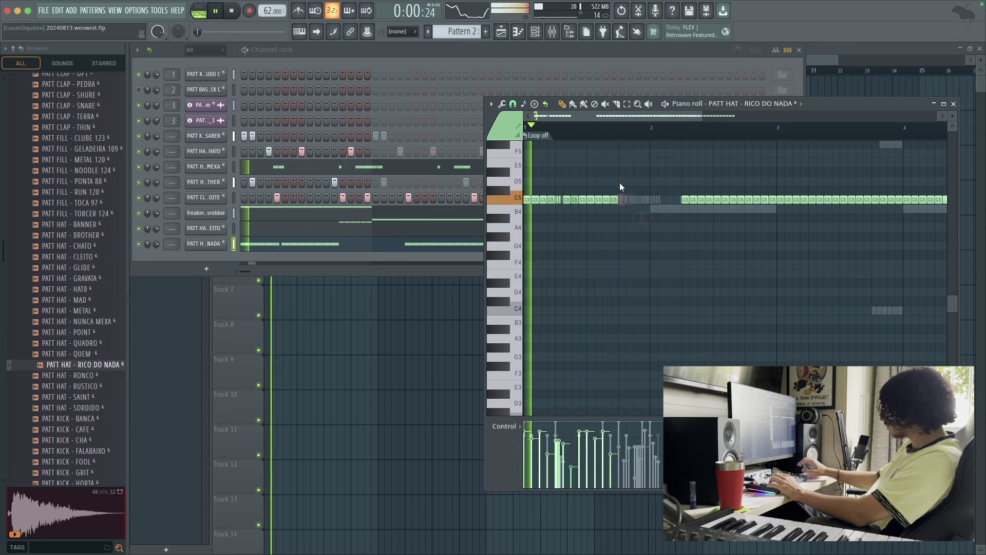
{"action": "scroll", "coordinate": [634, 211], "scroll_direction": "down", "scroll_amount": 3}
{"action": "left_click_drag", "start_coordinate": [586, 221], "coordinate": [819, 158]}
{"action": "key", "text": "Delete"}
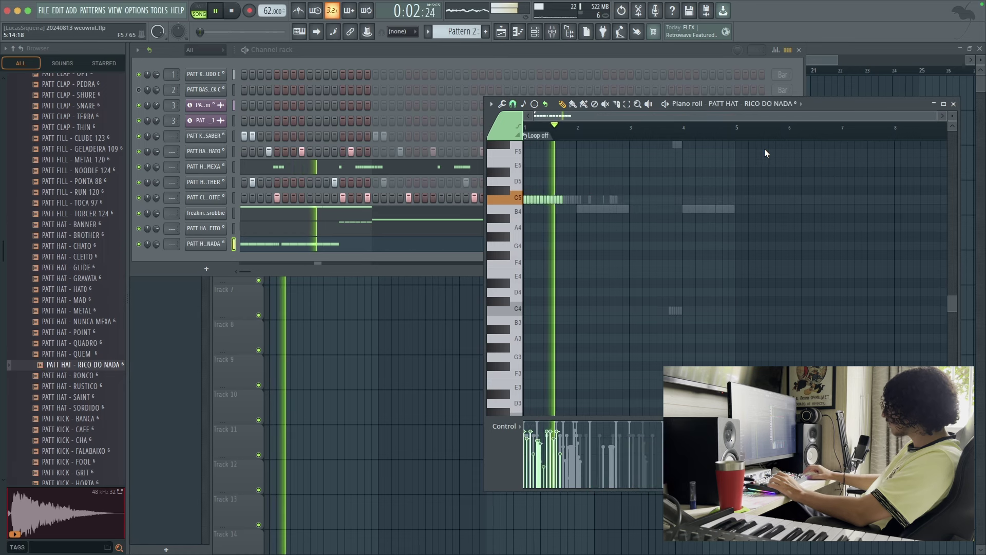
Step: Duplicate bar 1 of the RICO DO NADA hat pattern into bars 2, 3 and 4, and leave the note editor
{"action": "left_click_drag", "start_coordinate": [577, 127], "coordinate": [527, 128]}
{"action": "key", "text": "ctrl+b"}
{"action": "key", "text": "ctrl+b"}
{"action": "key", "text": "ctrl+b"}
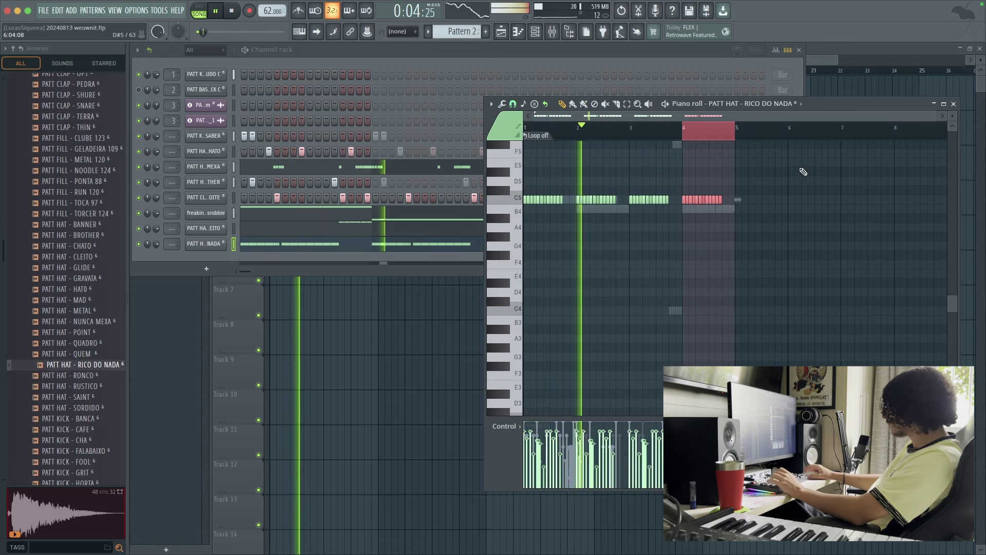
{"action": "key", "text": "F7"}
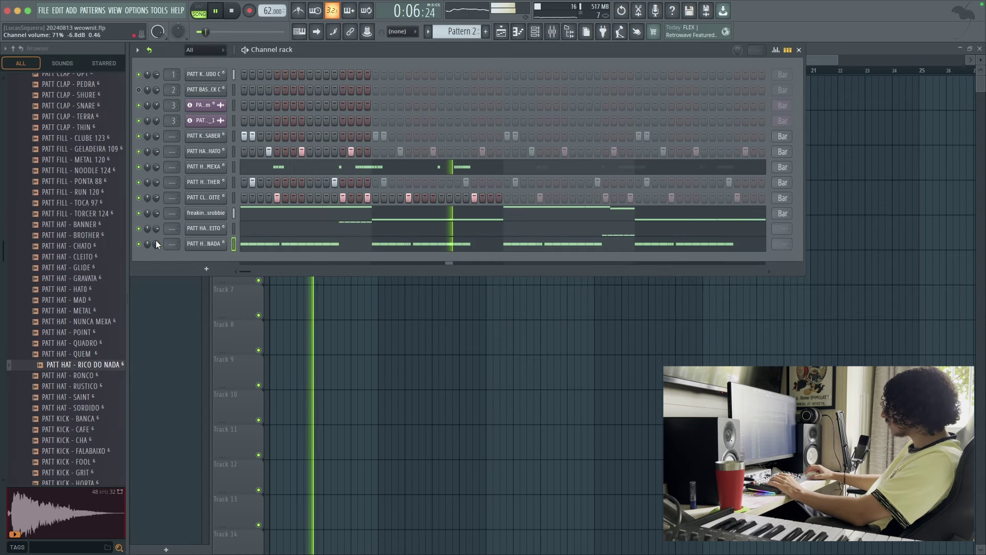
Step: Assign the channels from the SE QUER SABER kick down to the RICO DO NADA hat to mixer tracks 10 to 17
{"action": "left_click_drag", "start_coordinate": [230, 143], "coordinate": [239, 269]}
{"action": "left_click", "coordinate": [552, 31]}
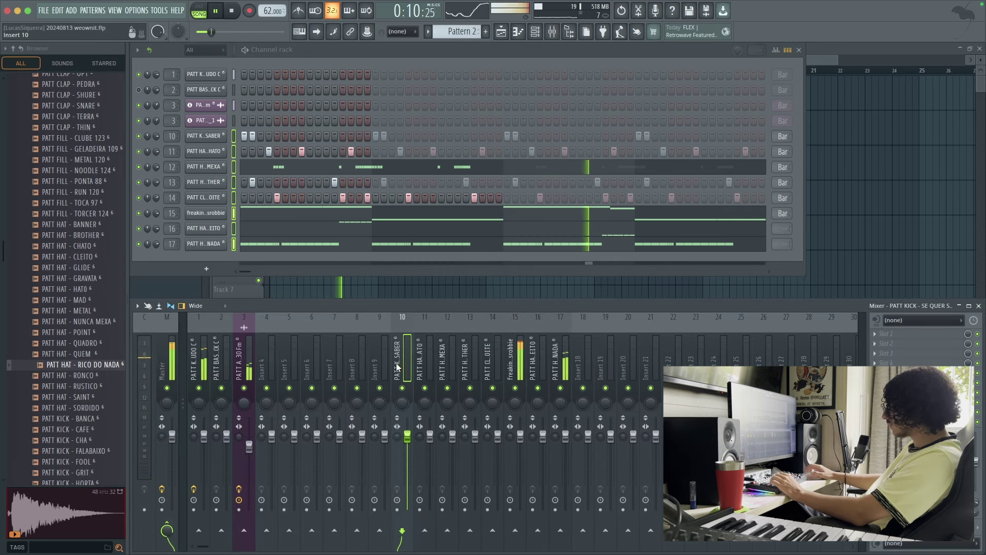
{"action": "left_click", "coordinate": [234, 228]}
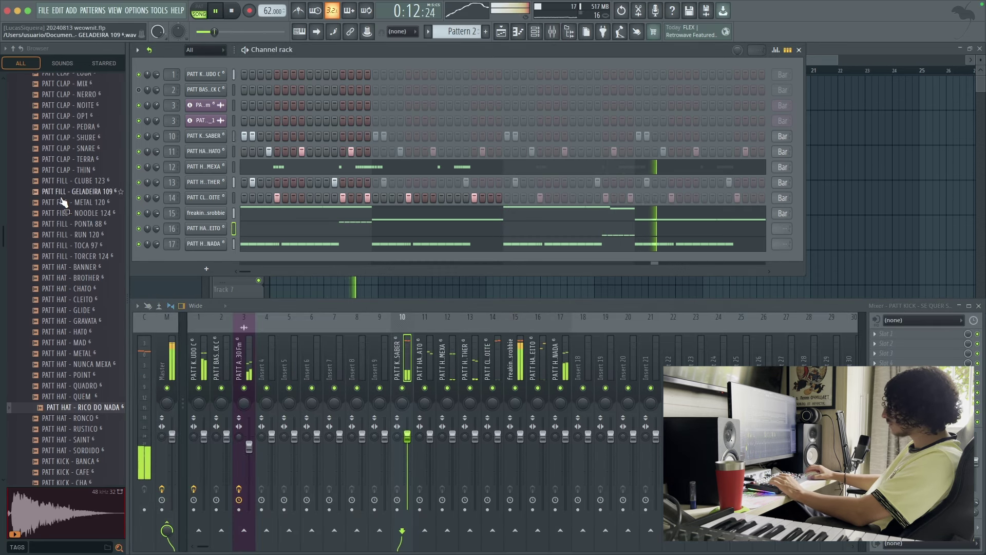
Step: Add the starred ctm 808 sample as a new channel below the freakinyou 808 and open its piano roll
{"action": "left_click", "coordinate": [103, 63]}
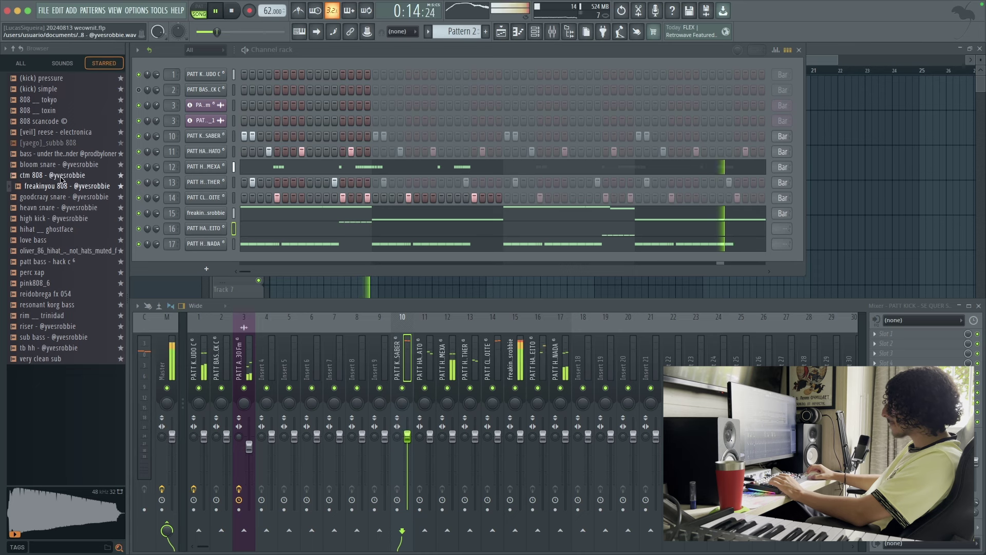
{"action": "left_click_drag", "start_coordinate": [61, 176], "coordinate": [127, 189]}
{"action": "left_click_drag", "start_coordinate": [211, 224], "coordinate": [217, 231]}
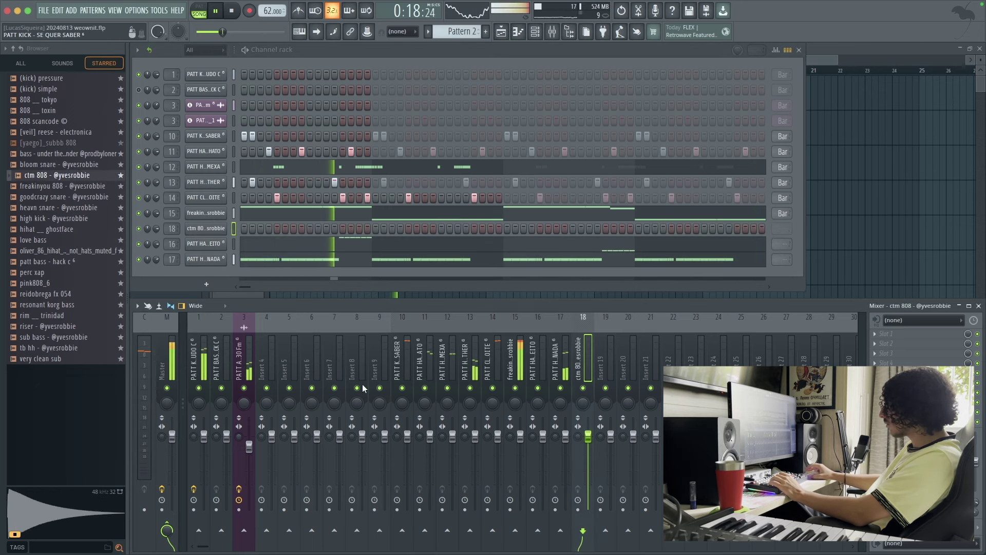
{"action": "right_click", "coordinate": [222, 230]}
{"action": "left_click", "coordinate": [246, 234]}
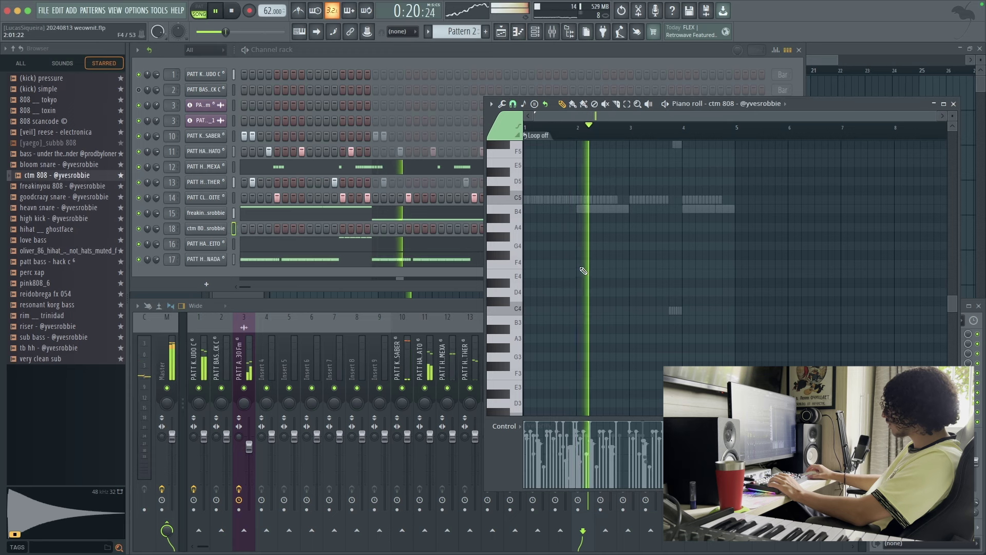
Step: Draw a B4 note for the ctm 808 filling the last quarter of bar 2
{"action": "scroll", "coordinate": [584, 273], "scroll_direction": "up", "scroll_amount": 2}
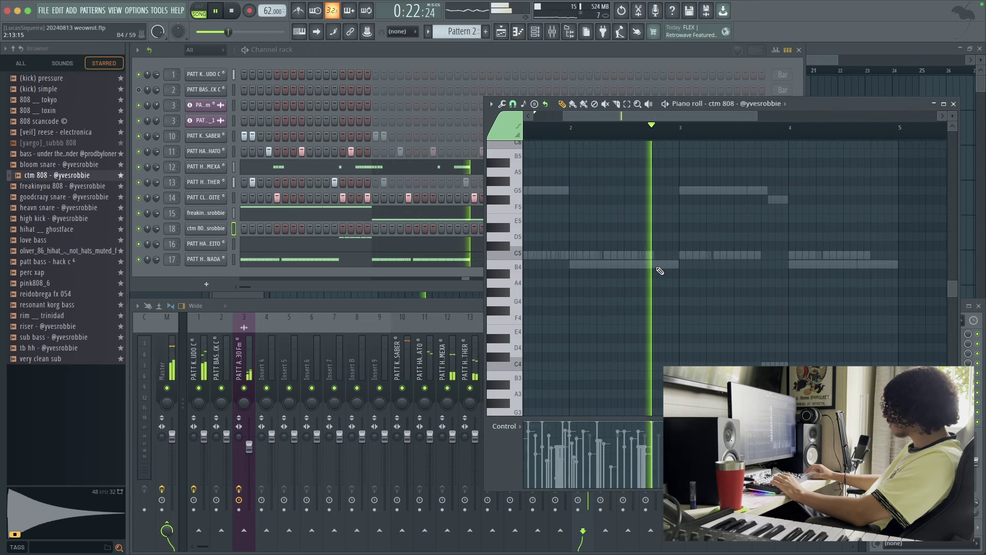
{"action": "key", "text": "space"}
{"action": "key", "text": "space"}
{"action": "left_click", "coordinate": [662, 265]}
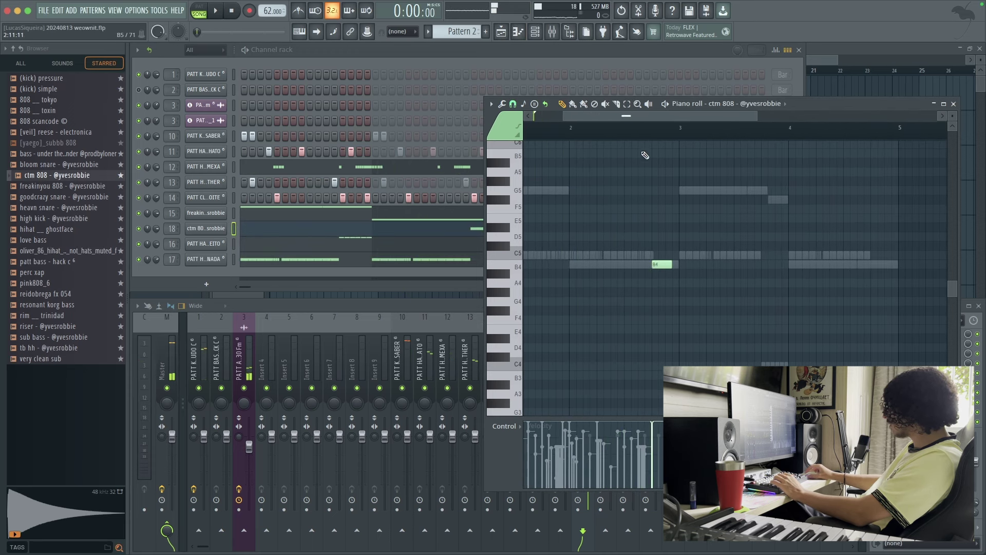
{"action": "left_click_drag", "start_coordinate": [671, 264], "coordinate": [679, 265]}
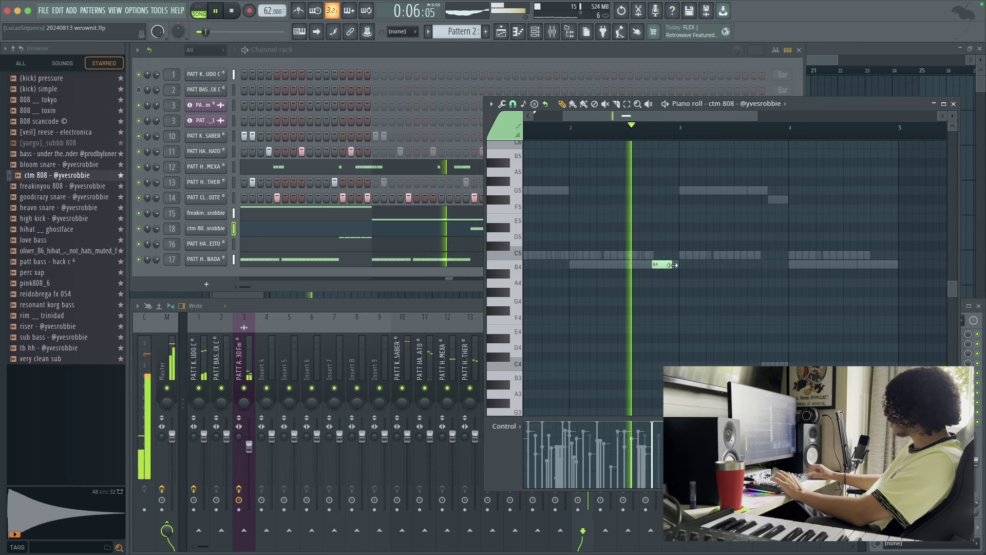
Step: Center the pan of the ctm 808 note in bar 2, replay it and return to the note velocity control
{"action": "key", "text": "space"}
{"action": "left_click", "coordinate": [504, 426]}
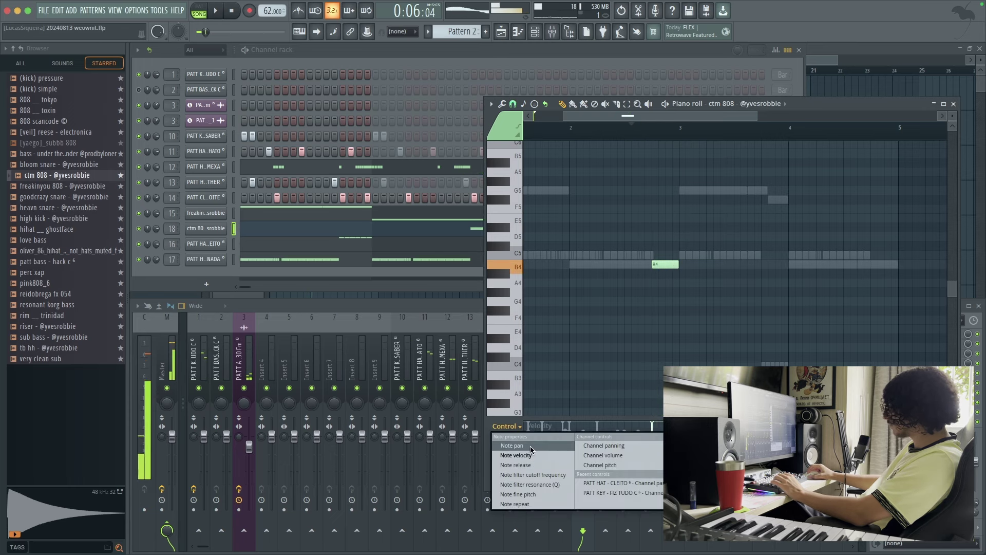
{"action": "left_click", "coordinate": [531, 445]}
{"action": "key", "text": "space"}
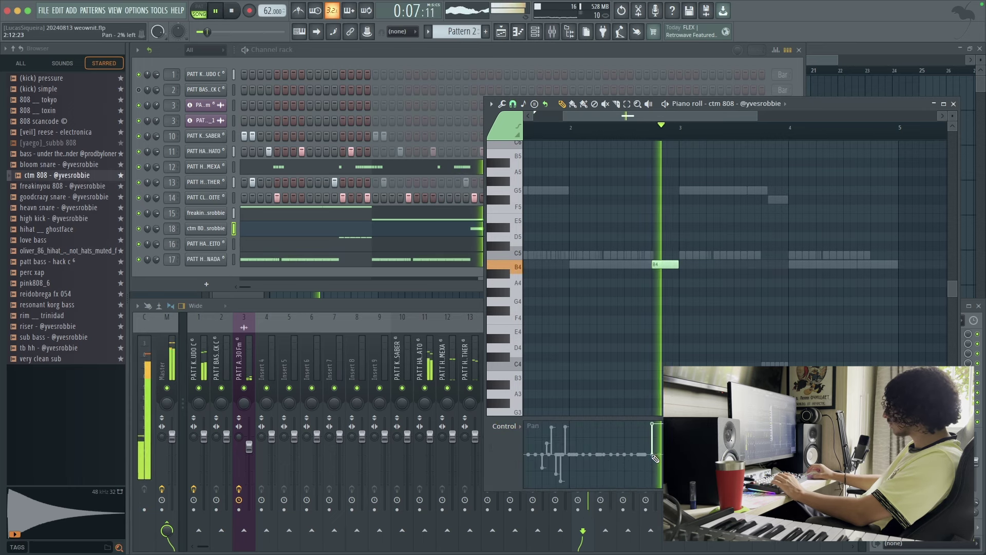
{"action": "left_click", "coordinate": [504, 427]}
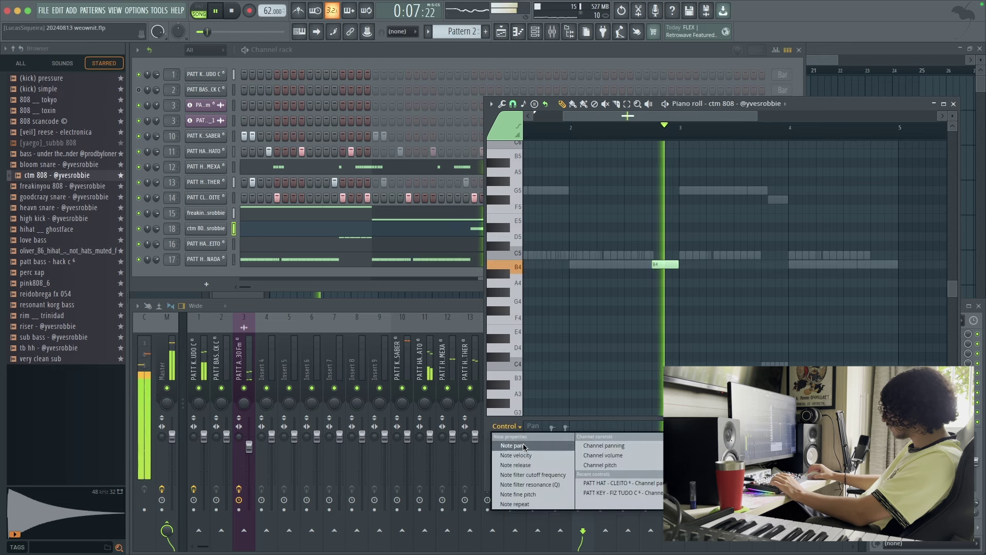
{"action": "left_click", "coordinate": [517, 455]}
Step: Turn on the volume envelope in the ctm 808 channel settings and return to its piano roll
{"action": "left_click", "coordinate": [206, 228]}
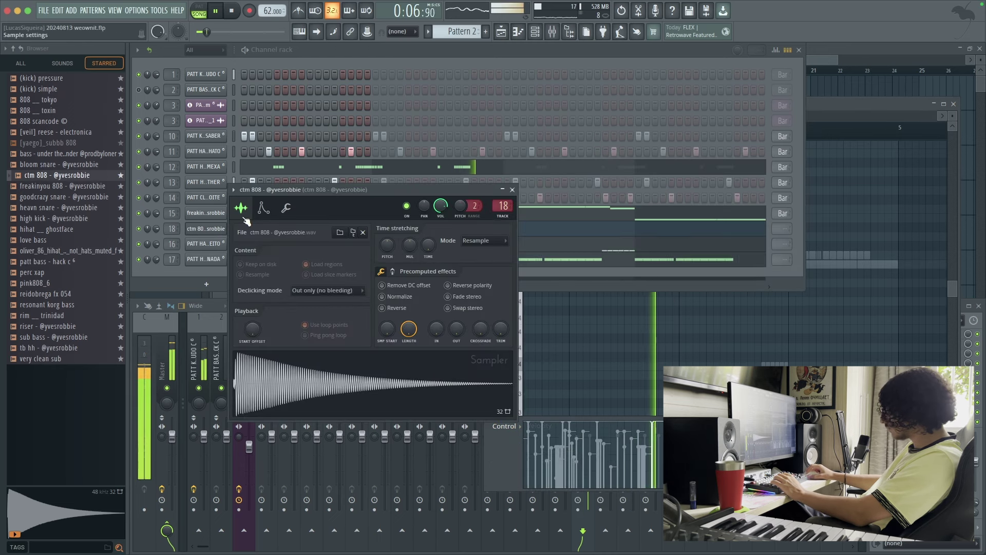
{"action": "left_click", "coordinate": [263, 208]}
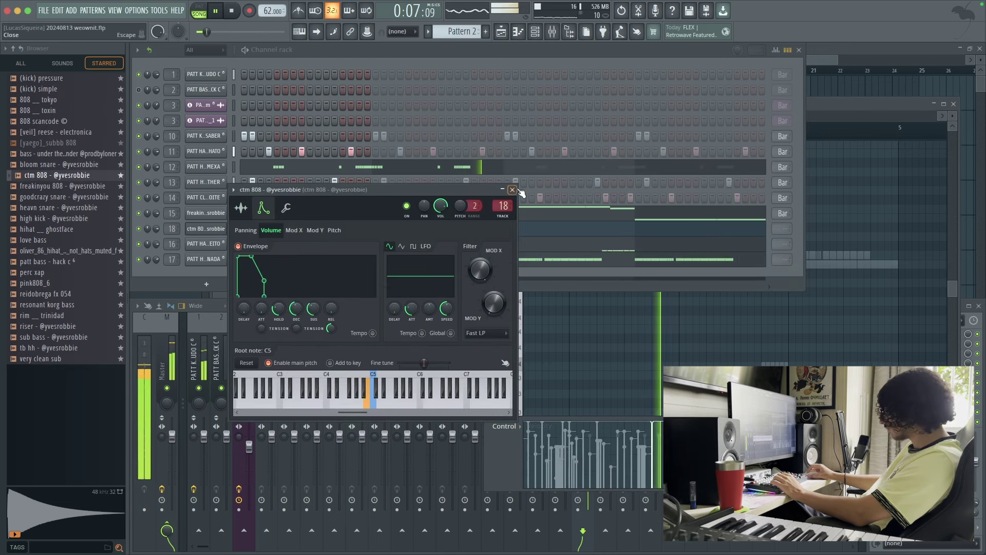
{"action": "key", "text": "Escape"}
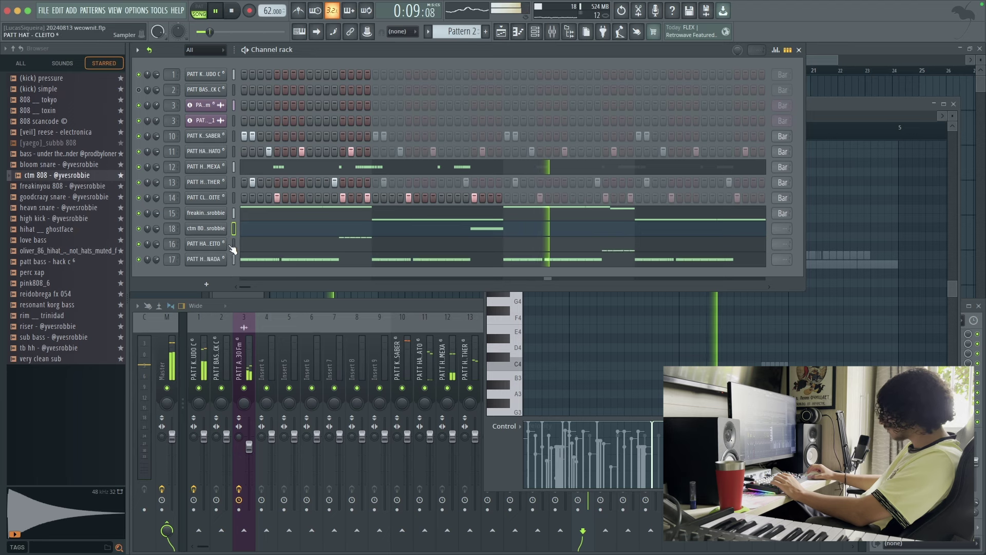
{"action": "left_click", "coordinate": [606, 337]}
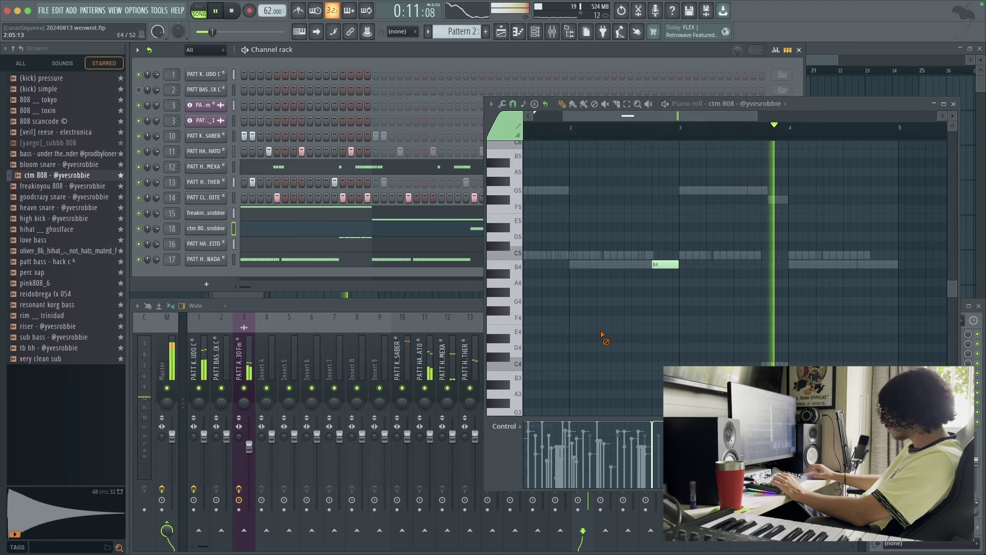
Step: Shorten the freakinyou 808's B4 note in bar 2 to end where the ctm 808 note starts
{"action": "key", "text": "space"}
{"action": "scroll", "coordinate": [641, 298], "scroll_direction": "down", "scroll_amount": 2}
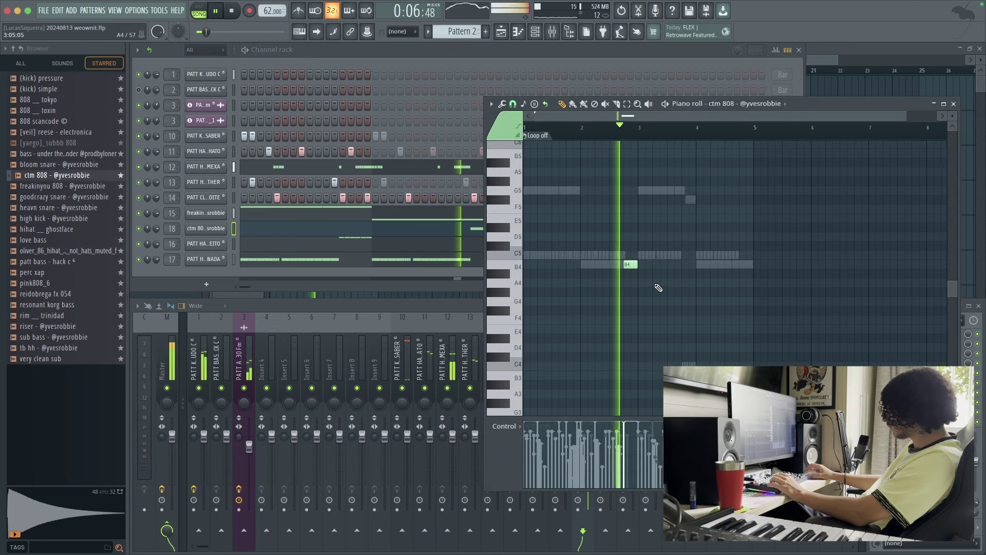
{"action": "double_click", "coordinate": [634, 266]}
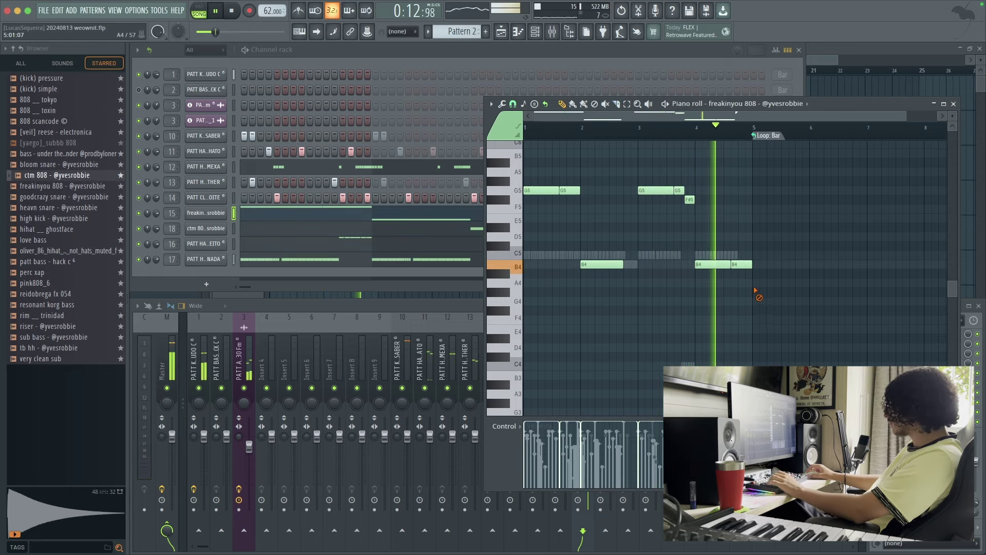
Step: Replace the freakinyou 808's second B4 in bar 4 with a ctm 808 B4 in the bar's last quarter, and shorten the first to six steps
{"action": "scroll", "coordinate": [722, 264], "scroll_direction": "up", "scroll_amount": 3, "text": "ctrl"}
{"action": "left_click", "coordinate": [725, 264], "text": "ctrl"}
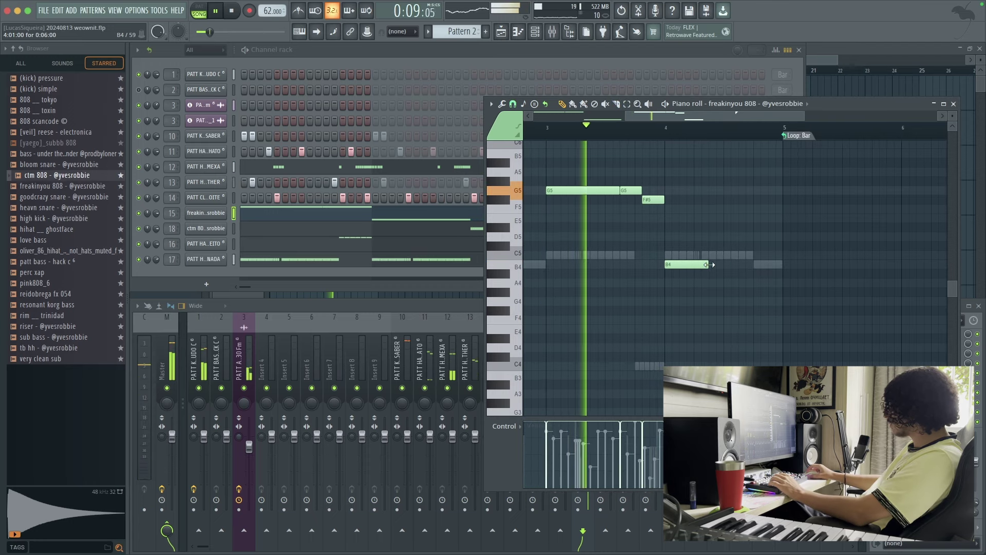
{"action": "scroll", "coordinate": [625, 267], "scroll_direction": "down", "scroll_amount": 3, "text": "ctrl"}
{"action": "scroll", "coordinate": [730, 267], "scroll_direction": "up", "scroll_amount": 3, "text": "ctrl"}
Step: Add a four-step B4 note at step 8 of bar 4 for the ctm 808 and replay the section
{"action": "double_click", "coordinate": [750, 264]}
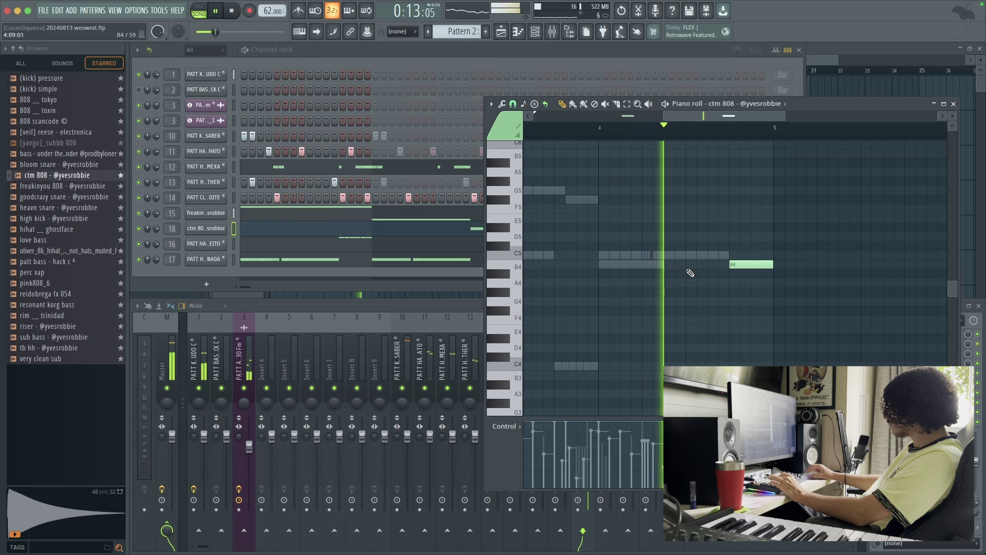
{"action": "key", "text": "space"}
{"action": "scroll", "coordinate": [725, 270], "scroll_direction": "up", "scroll_amount": 1, "text": "ctrl"}
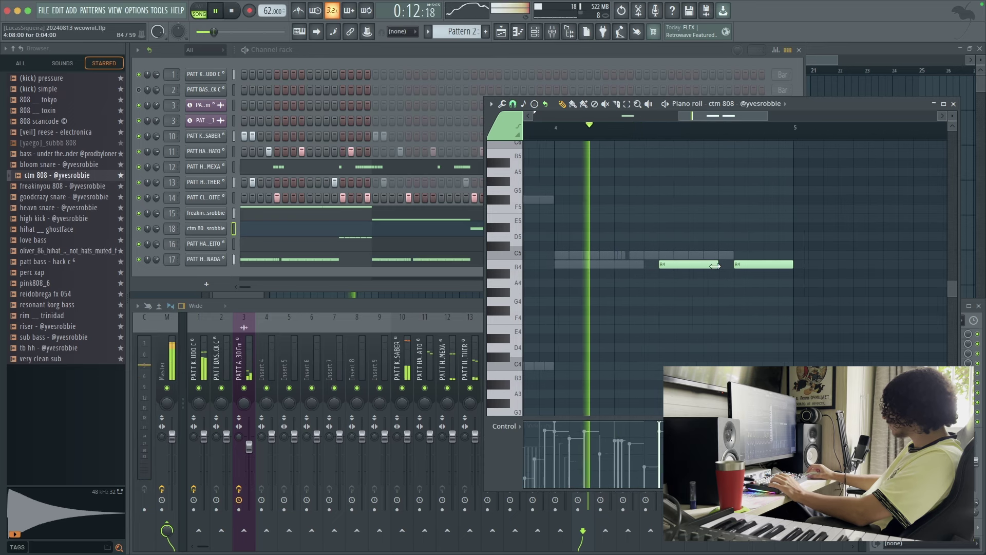
{"action": "key", "text": "space"}
{"action": "key", "text": "space"}
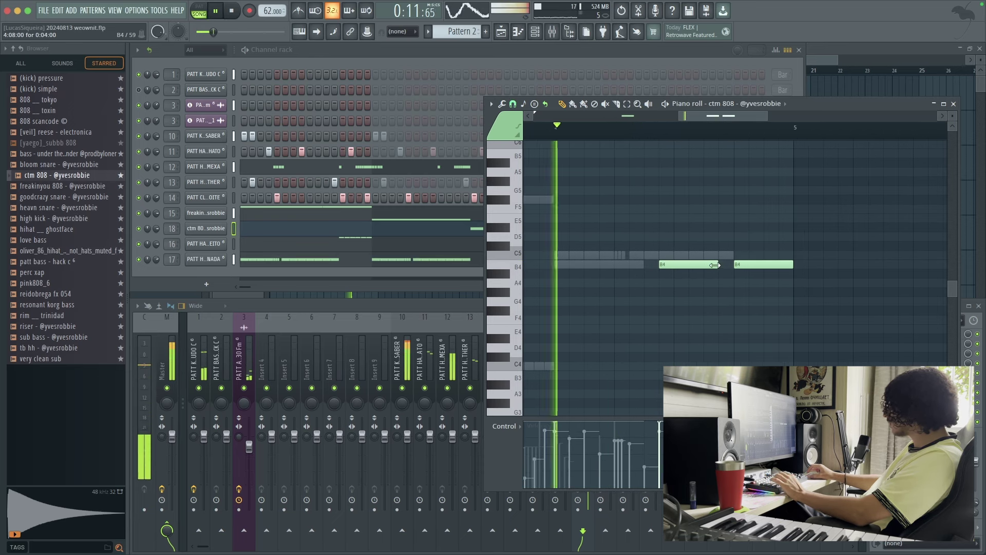
Step: Shorten the ctm 808's step-8 note to three steps and replace its last note with a B4 from step 11 to the end of bar 4
{"action": "left_click_drag", "start_coordinate": [717, 265], "coordinate": [705, 265]}
{"action": "left_click", "coordinate": [711, 265]}
{"action": "right_click", "coordinate": [739, 265]}
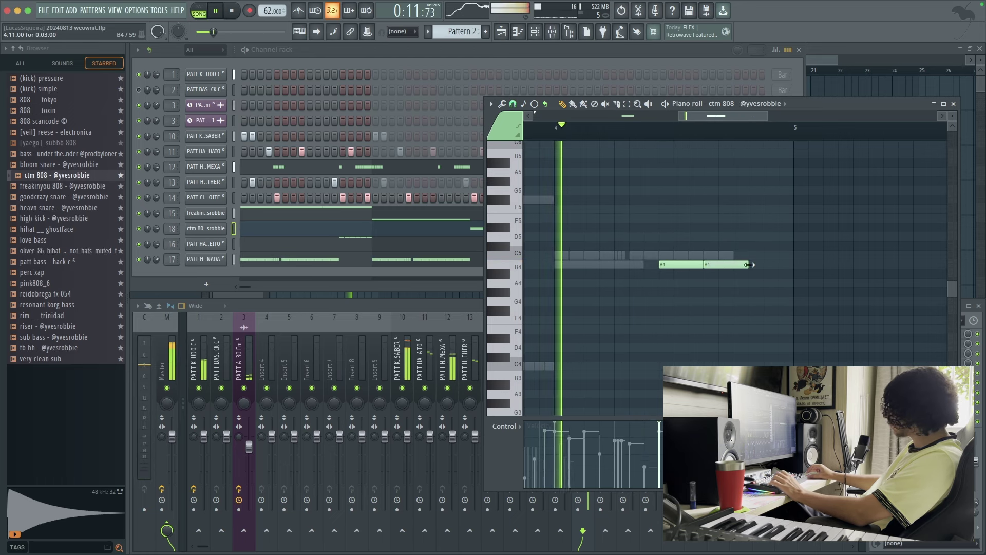
{"action": "left_click_drag", "start_coordinate": [749, 265], "coordinate": [794, 265]}
Step: Add a two-step slide note at step 15 of bar 4 for the ctm 808, pitched to G#4
{"action": "left_click", "coordinate": [768, 302]}
{"action": "left_click_drag", "start_coordinate": [788, 301], "coordinate": [780, 302]}
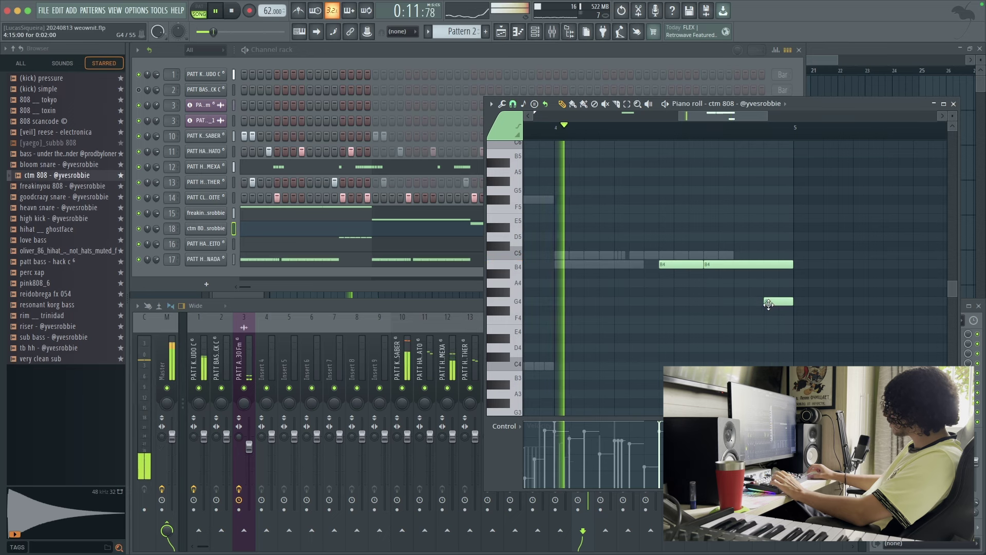
{"action": "double_click", "coordinate": [769, 304]}
{"action": "left_click", "coordinate": [436, 264]}
{"action": "left_click", "coordinate": [550, 341]}
{"action": "left_click_drag", "start_coordinate": [781, 302], "coordinate": [781, 286]}
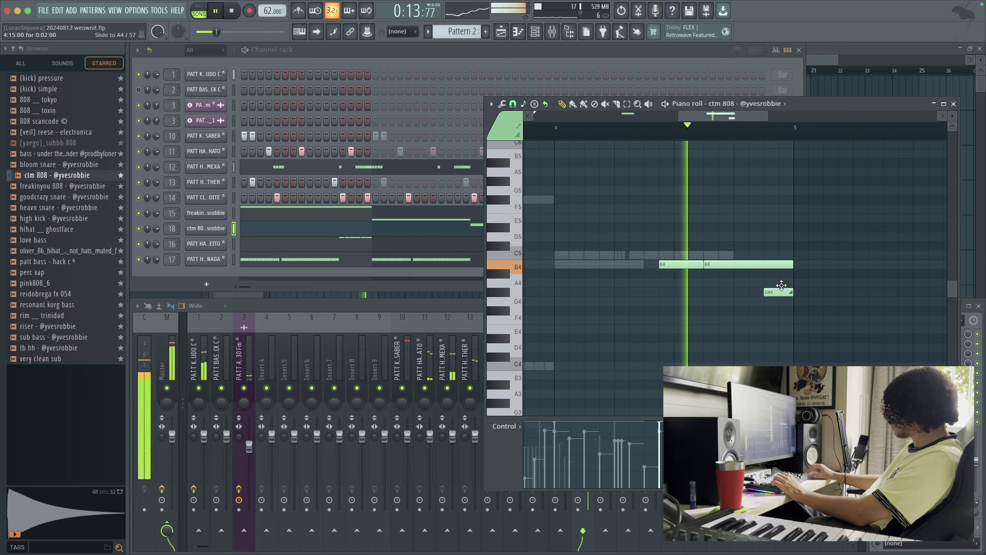
{"action": "scroll", "coordinate": [802, 286], "scroll_direction": "down", "scroll_amount": 2, "text": "ctrl"}
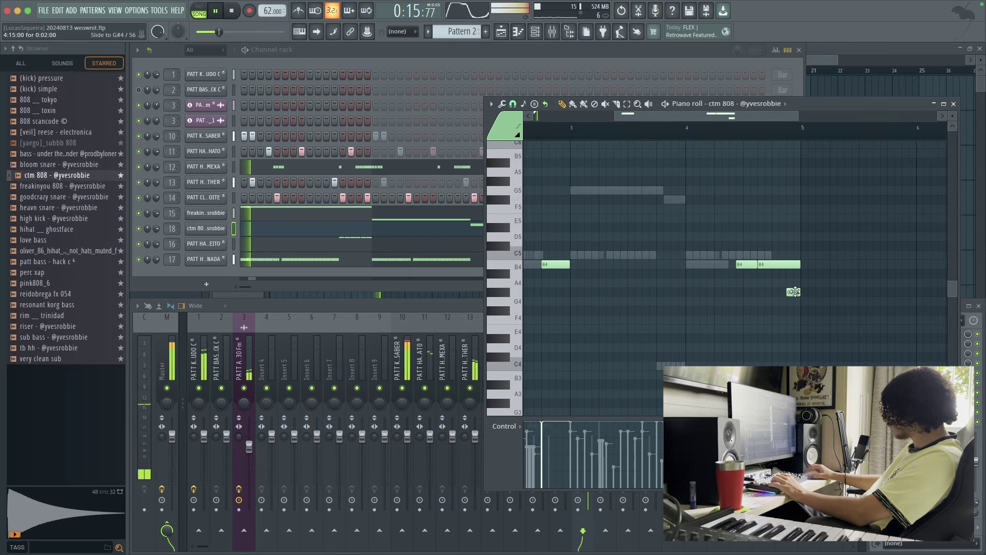
{"action": "scroll", "coordinate": [795, 291], "scroll_direction": "down", "scroll_amount": 2, "text": "ctrl"}
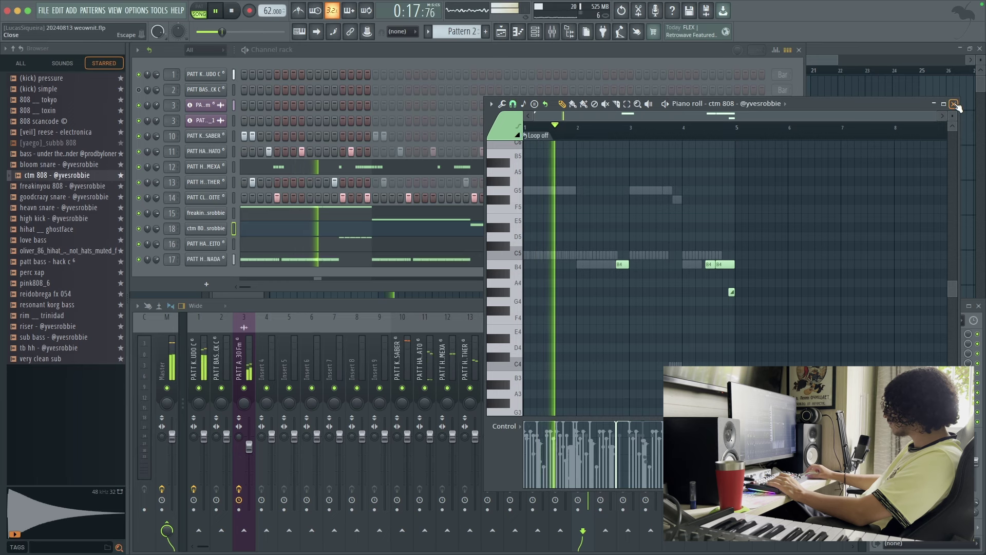
Step: Extend the freakinyou 808's B4 note in bar 4 by one step to meet the ctm 808 note, and close the piano roll
{"action": "double_click", "coordinate": [700, 264]}
{"action": "scroll", "coordinate": [704, 265], "scroll_direction": "up", "scroll_amount": 2, "text": "ctrl"}
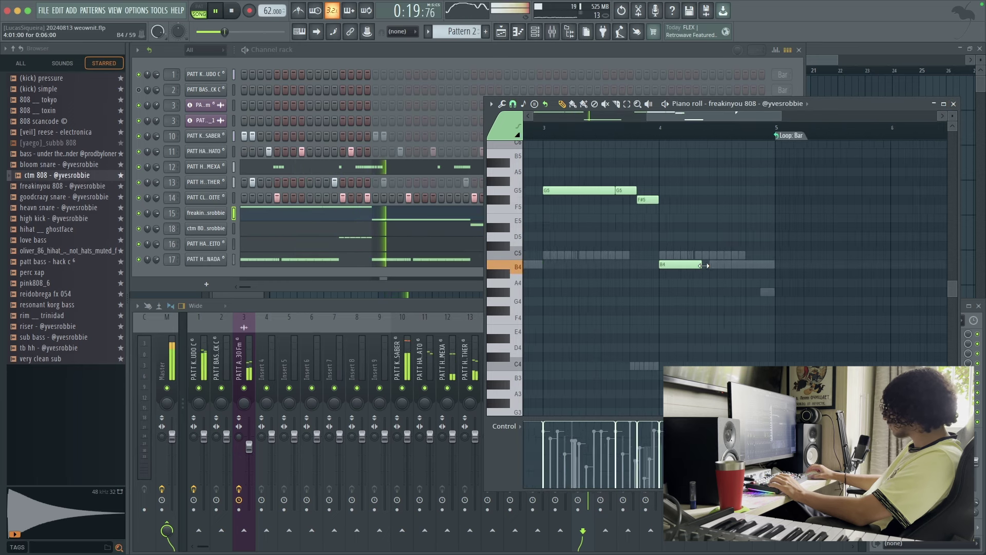
{"action": "scroll", "coordinate": [704, 265], "scroll_direction": "up", "scroll_amount": 1, "text": "ctrl"}
{"action": "left_click_drag", "start_coordinate": [702, 266], "coordinate": [711, 265]}
{"action": "scroll", "coordinate": [790, 254], "scroll_direction": "down", "scroll_amount": 3, "text": "ctrl"}
{"action": "left_click", "coordinate": [954, 104]}
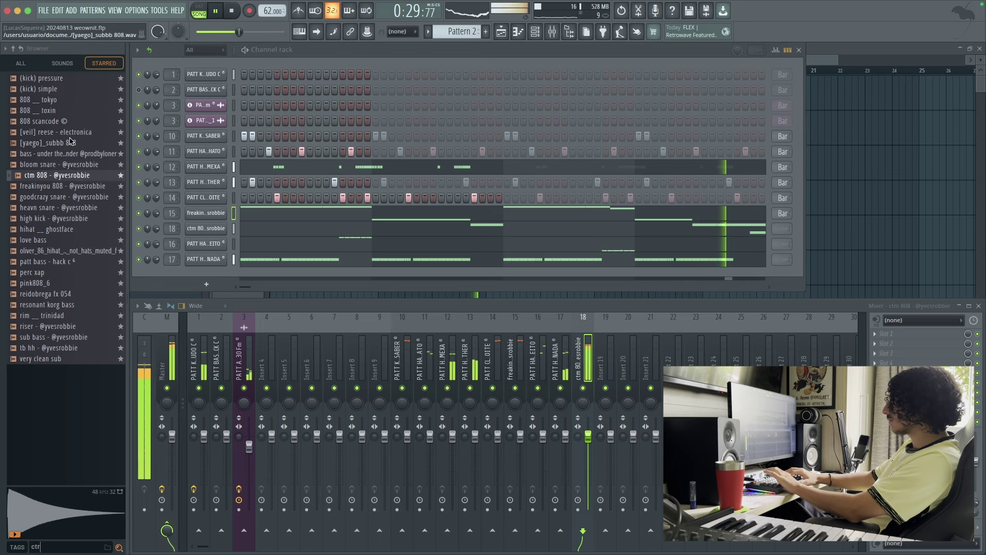
Step: Search all browser sounds for "ctm", audition the 808s and load the ctm+spinz 808 onto the ctm 808 channel
{"action": "type", "text": "m"}
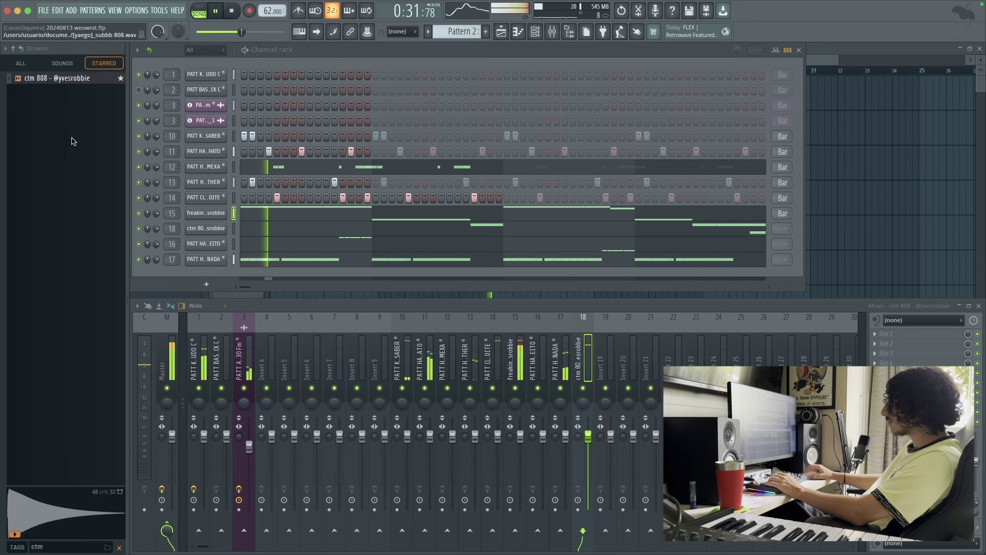
{"action": "left_click", "coordinate": [24, 64]}
{"action": "left_click", "coordinate": [58, 100]}
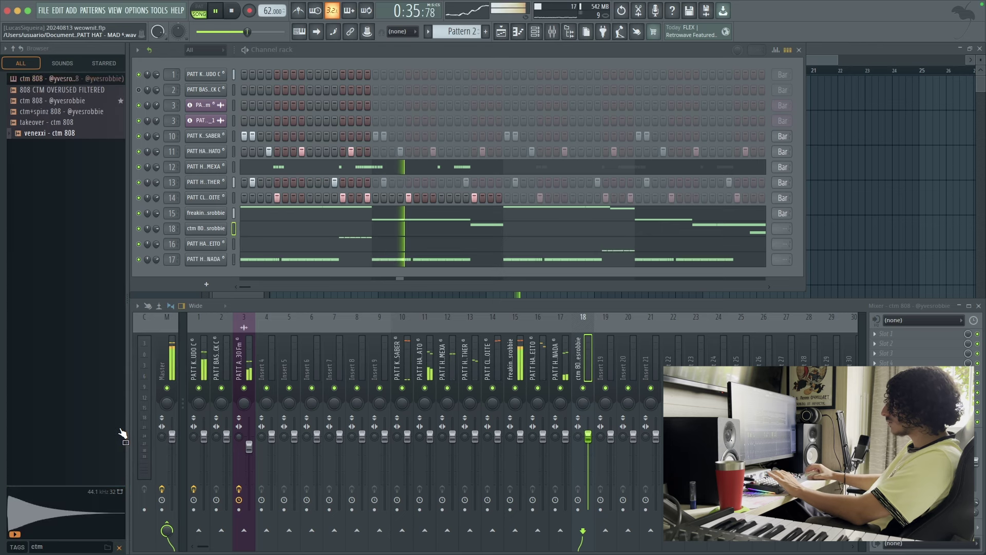
{"action": "left_click", "coordinate": [64, 111]}
{"action": "left_click_drag", "start_coordinate": [65, 111], "coordinate": [210, 228]}
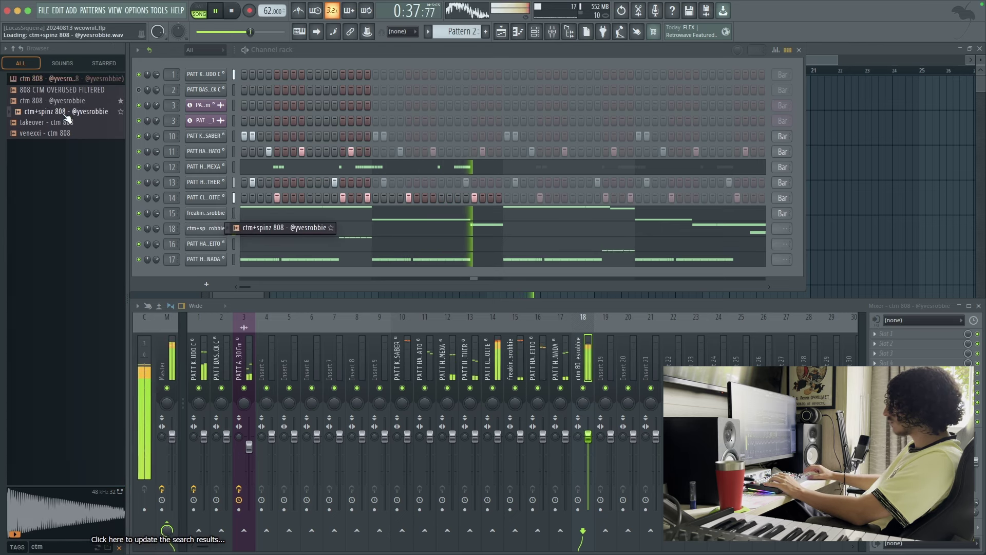
Step: Audition the remaining ctm 808 samples and load venexxi - ctm 808 onto the ctm 808 channel
{"action": "left_click", "coordinate": [88, 123]}
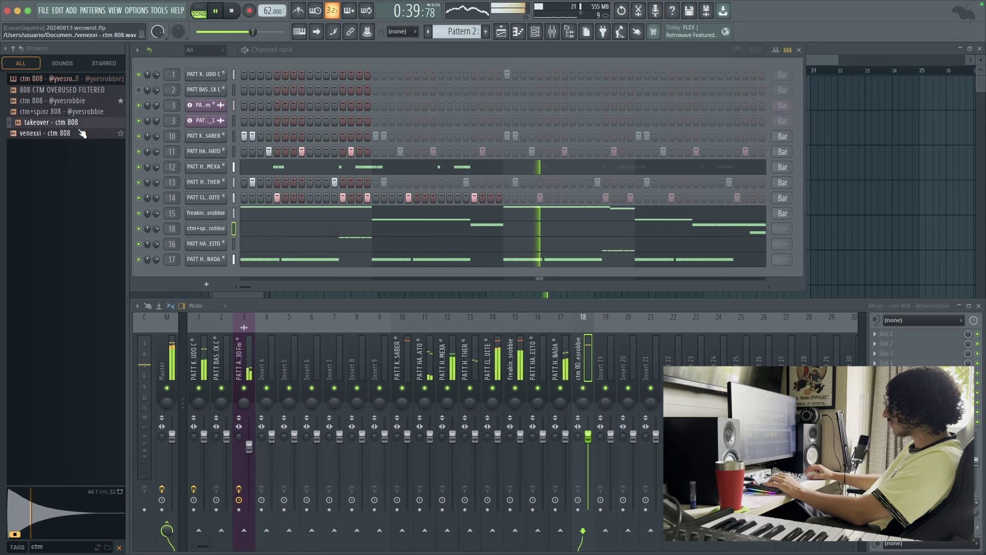
{"action": "left_click", "coordinate": [81, 134]}
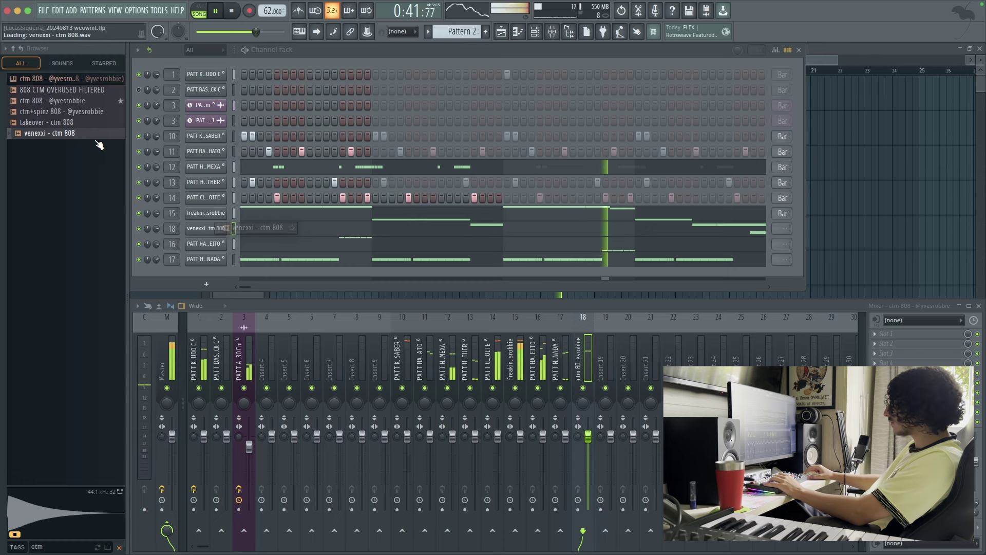
{"action": "left_click", "coordinate": [81, 94]}
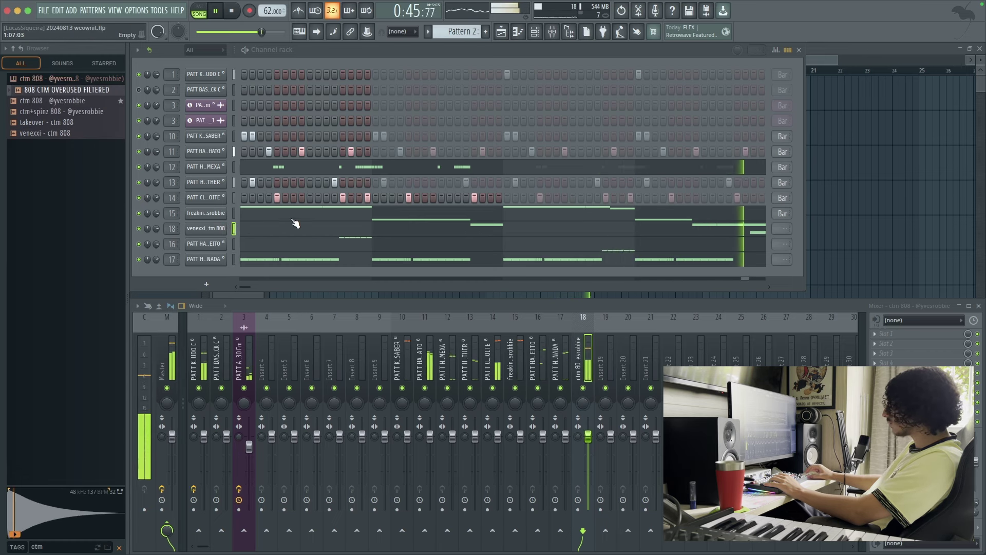
Step: Open the venexxi ctm 808's notes and lower the final bar 4 notes and the bar 2 note by an octave
{"action": "left_click", "coordinate": [320, 228]}
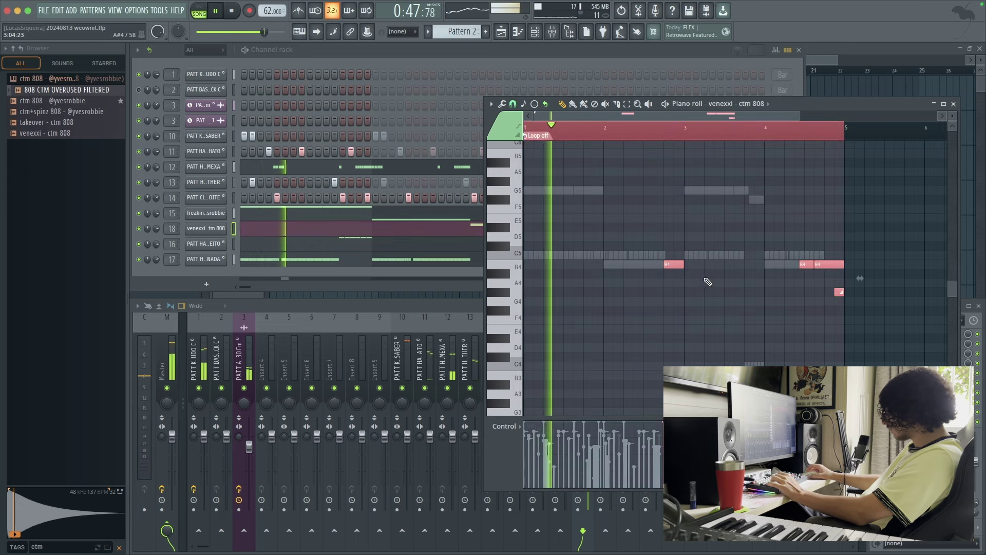
{"action": "left_click", "coordinate": [828, 265]}
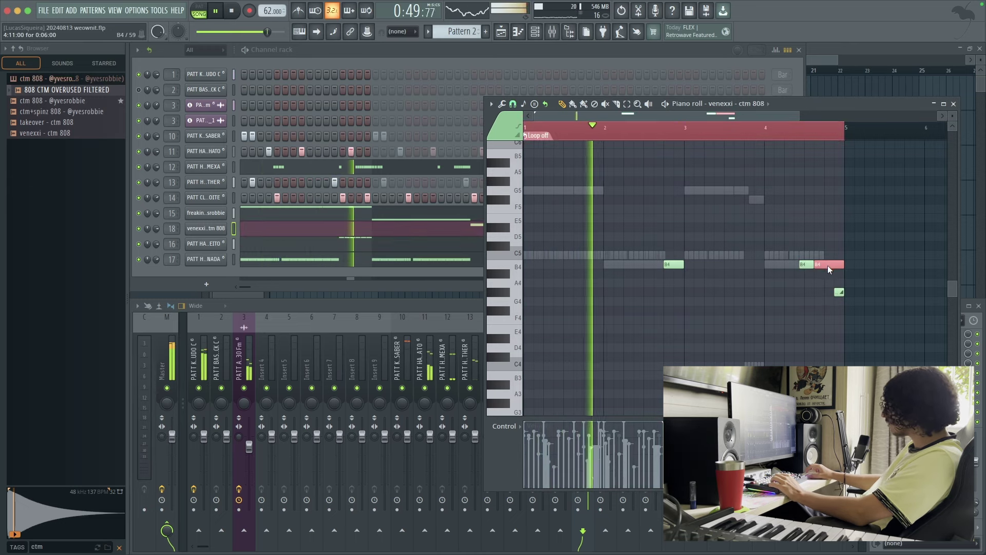
{"action": "left_click_drag", "start_coordinate": [826, 250], "coordinate": [852, 314]}
{"action": "key", "text": "Delete"}
{"action": "left_click_drag", "start_coordinate": [681, 251], "coordinate": [677, 279]}
{"action": "key", "text": "Delete"}
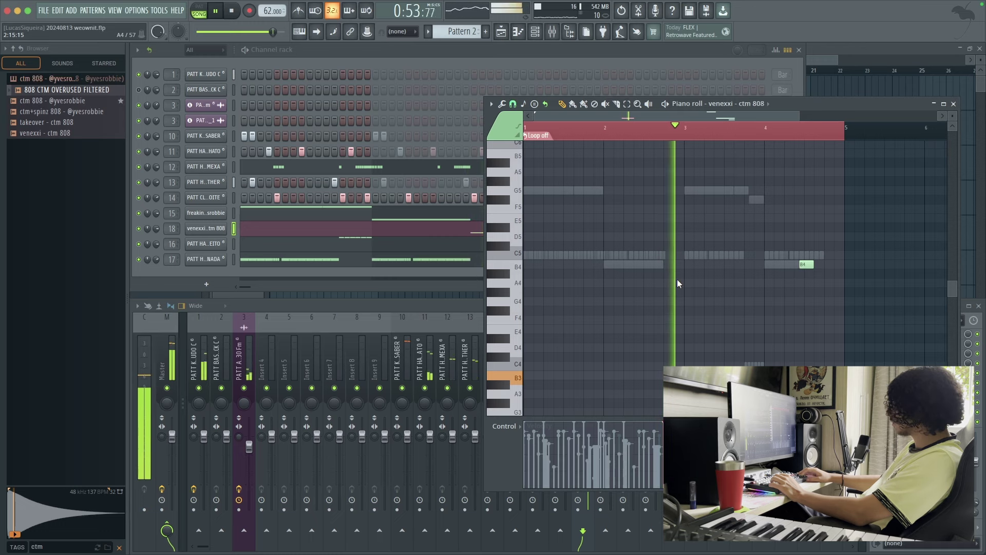
{"action": "key", "text": "ctrl+z"}
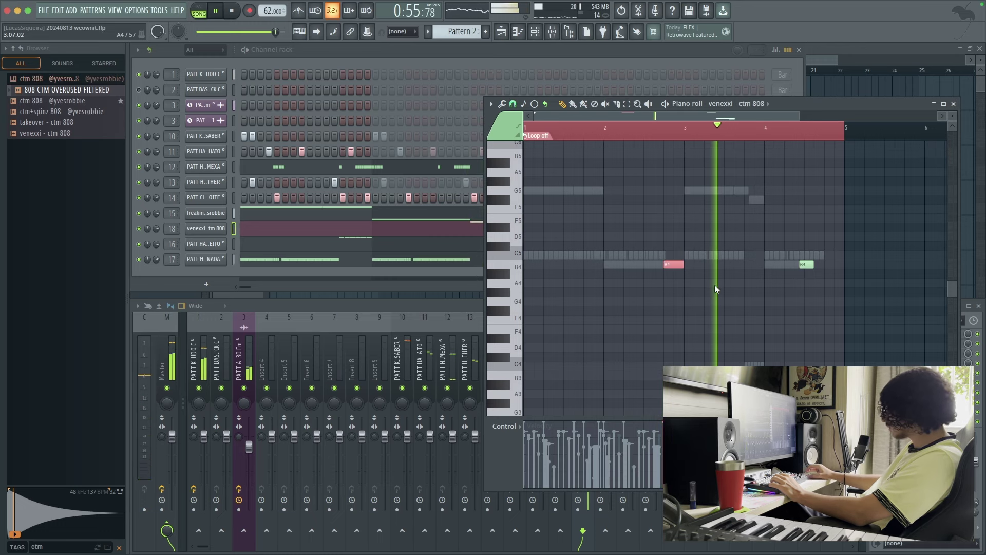
{"action": "left_click_drag", "start_coordinate": [688, 252], "coordinate": [673, 298]}
{"action": "key", "text": "ctrl+Down"}
Step: Raise the final bar 4 notes of the venexxi ctm 808 back to B4 and G#4 and close the piano roll
{"action": "left_click_drag", "start_coordinate": [823, 360], "coordinate": [873, 437]}
{"action": "key", "text": "ctrl+Up"}
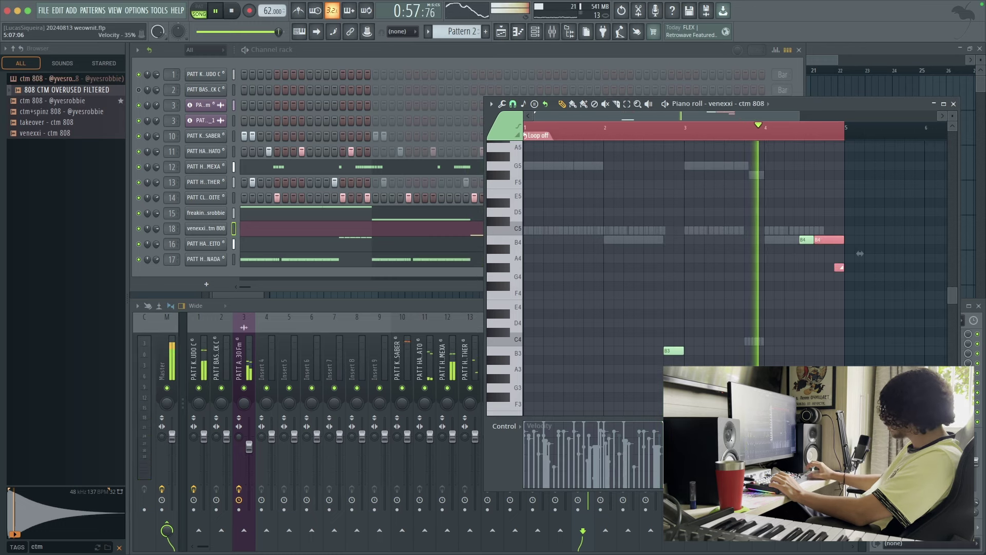
{"action": "key", "text": "ctrl+a"}
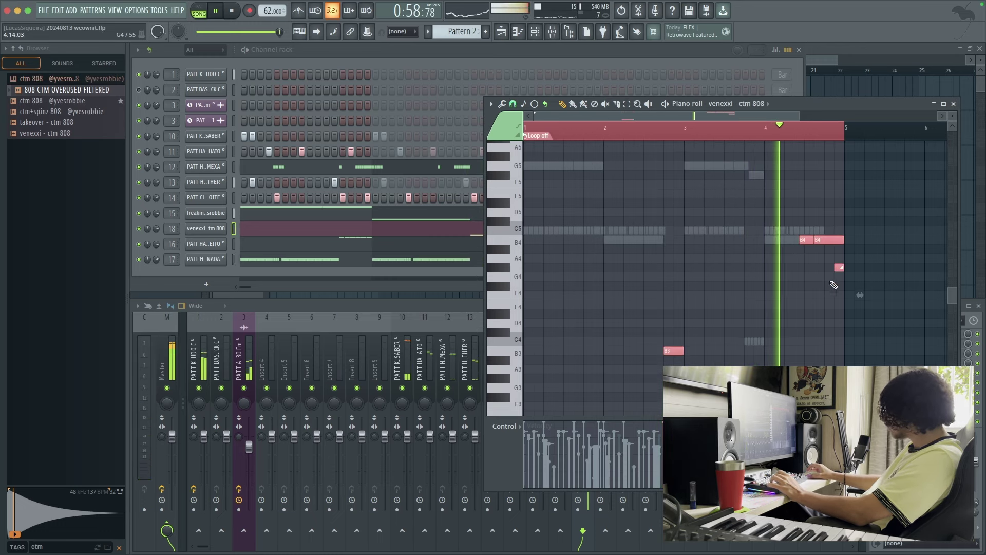
{"action": "left_click", "coordinate": [953, 104]}
Step: Boost the gain of the venexxi ctm 808 and freakinyou 808 samples, and slightly lower the freakinyou 808's mixer level
{"action": "left_click", "coordinate": [209, 229]}
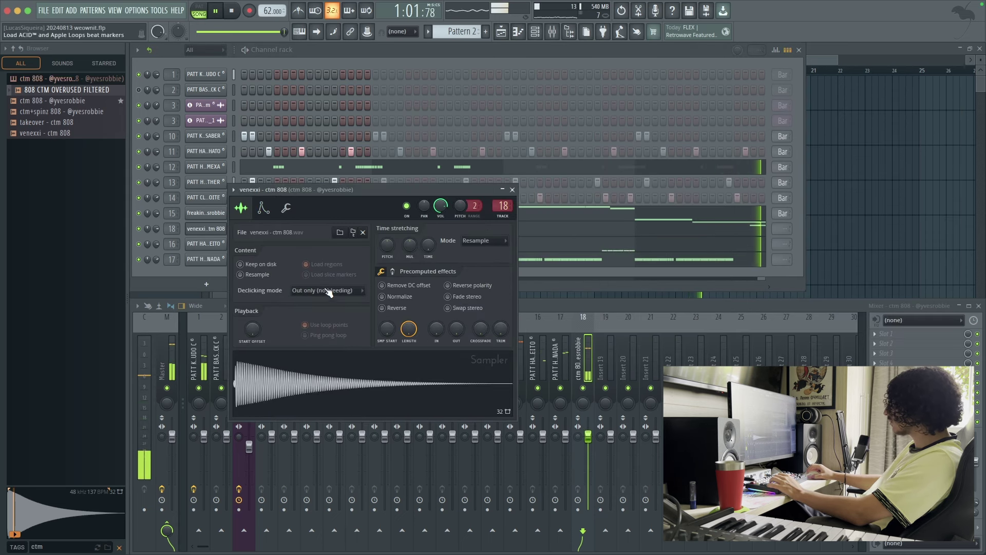
{"action": "scroll", "coordinate": [390, 295], "scroll_direction": "down", "scroll_amount": 3}
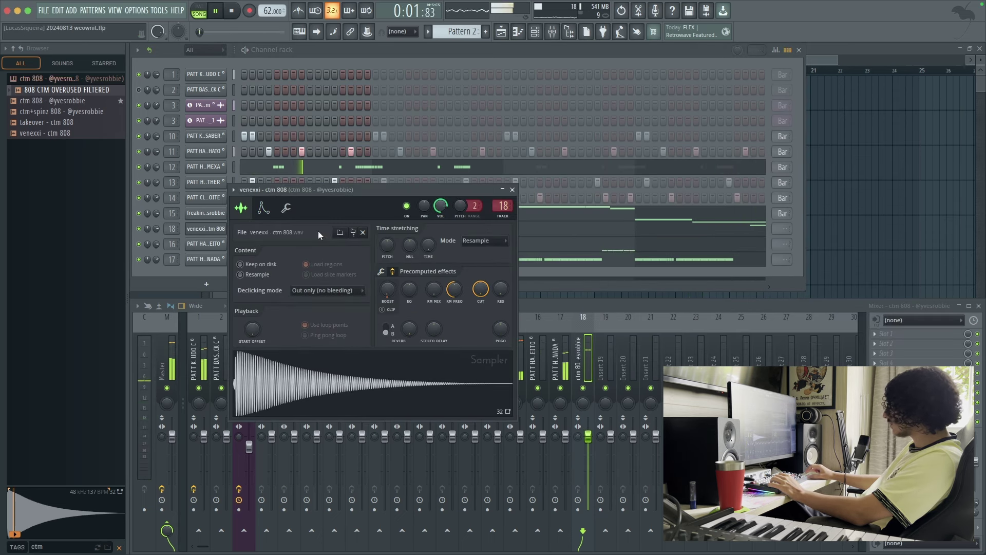
{"action": "left_click", "coordinate": [206, 213]}
{"action": "left_click", "coordinate": [187, 154]}
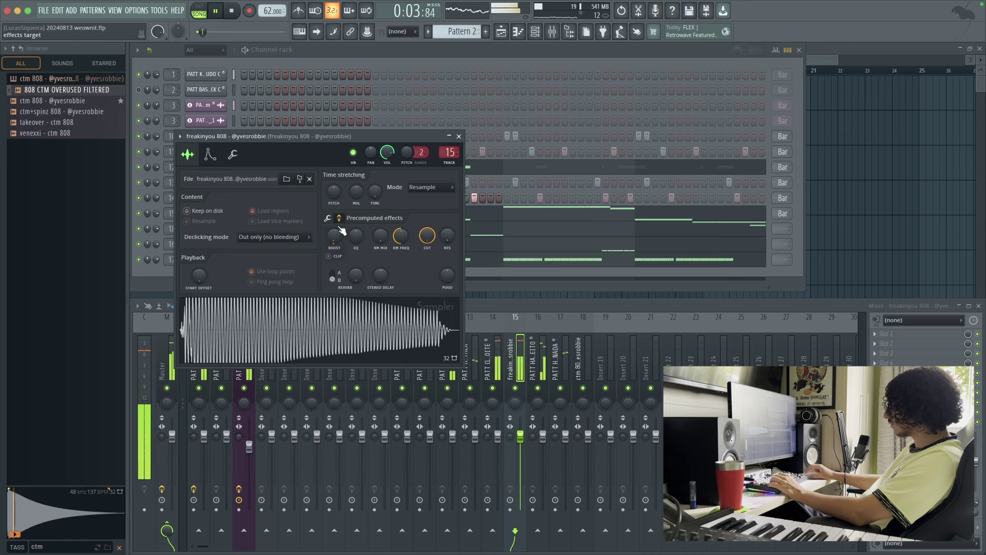
{"action": "left_click_drag", "start_coordinate": [340, 229], "coordinate": [340, 220]}
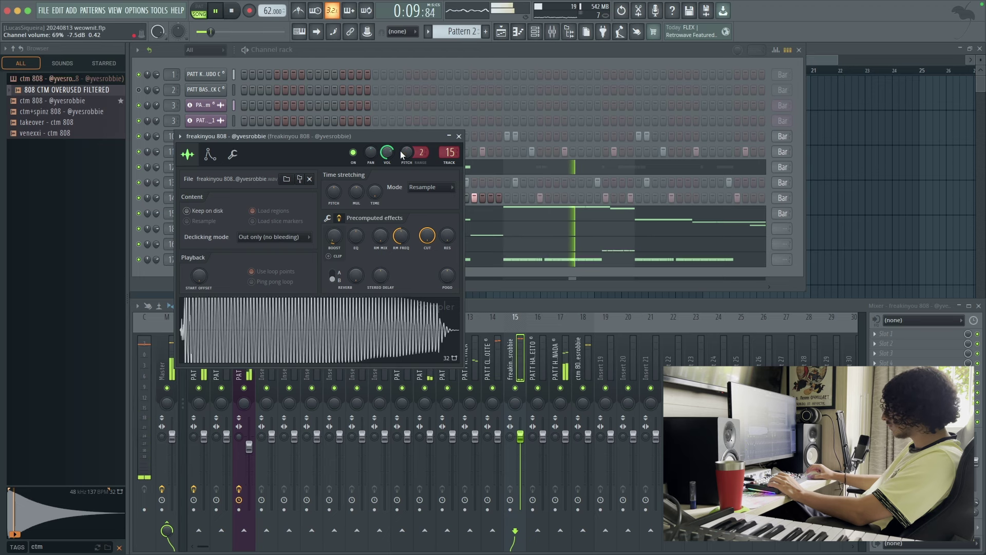
{"action": "left_click", "coordinate": [459, 136]}
{"action": "scroll", "coordinate": [524, 425], "scroll_direction": "down", "scroll_amount": 2}
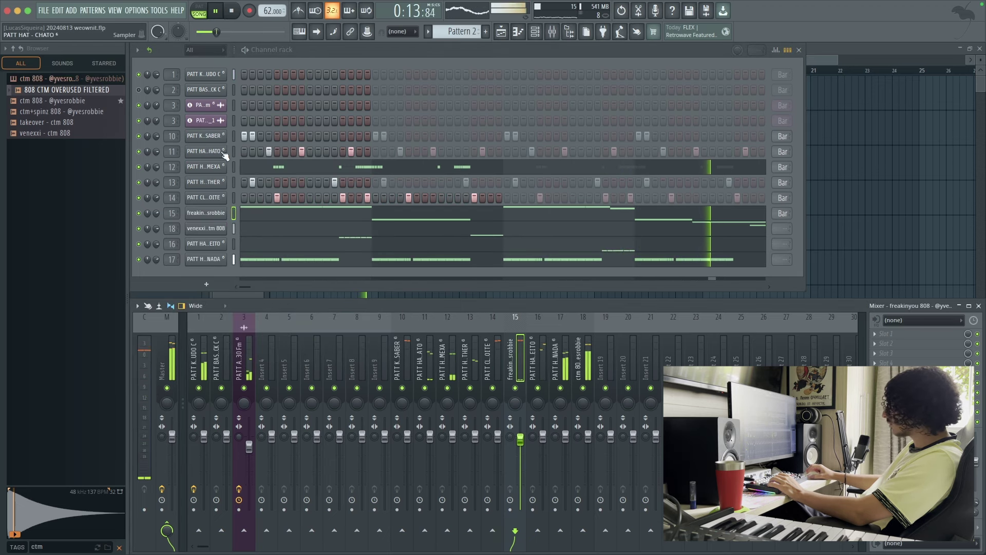
Step: Boost the PATT KICK - SE QUER SABER sample's gain to 7% and close its sampler settings
{"action": "left_click", "coordinate": [206, 136]}
{"action": "left_click", "coordinate": [379, 258]}
{"action": "left_click_drag", "start_coordinate": [376, 279], "coordinate": [383, 274]}
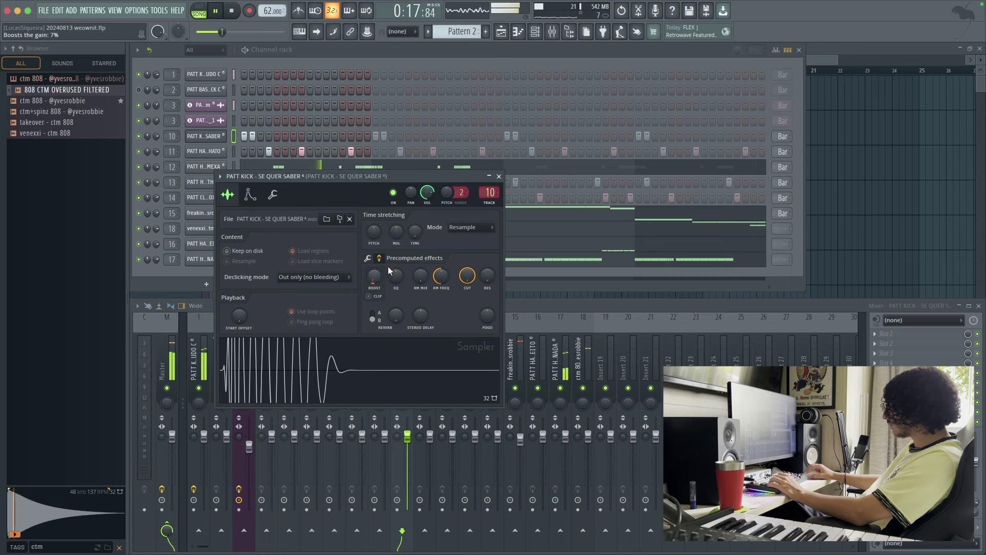
{"action": "left_click", "coordinate": [499, 176]}
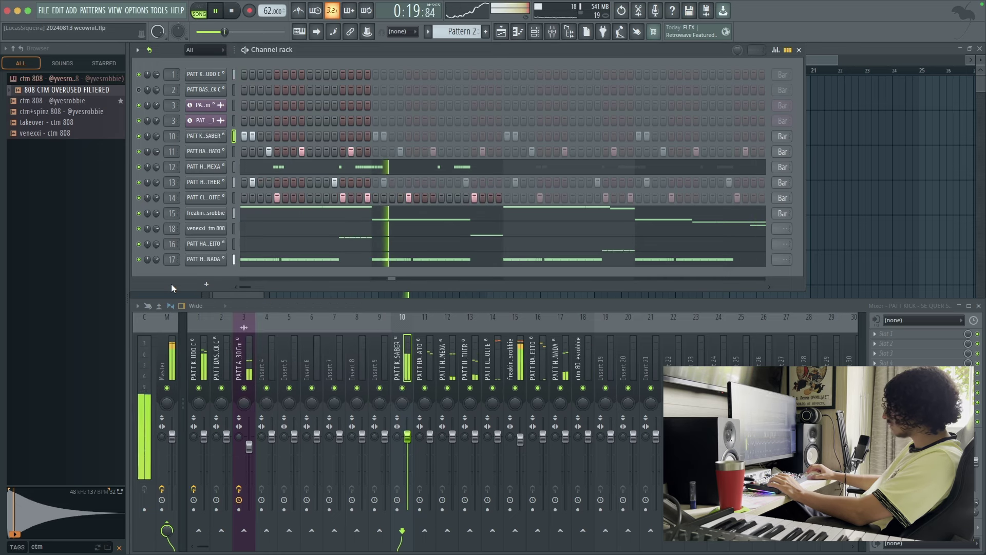
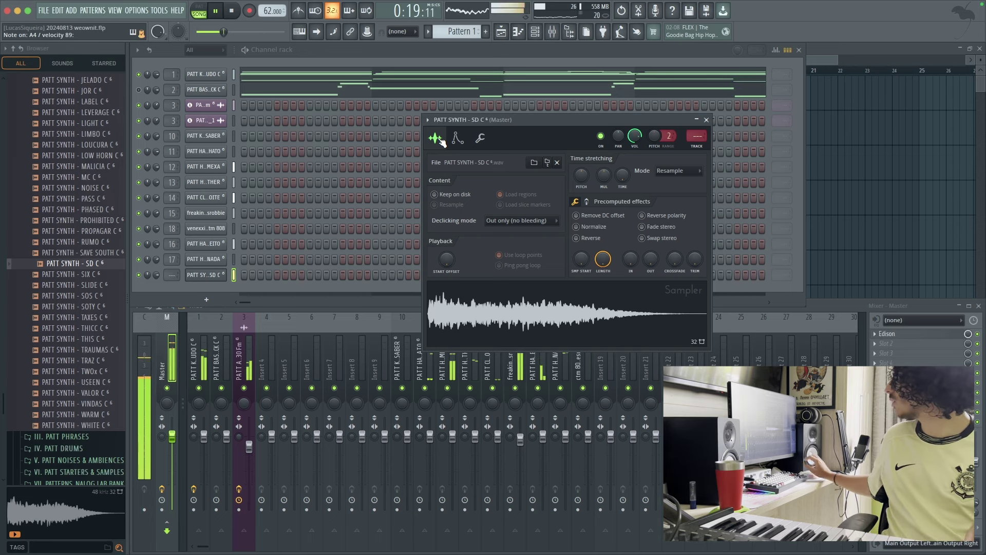
{"action": "left_click", "coordinate": [457, 140]}
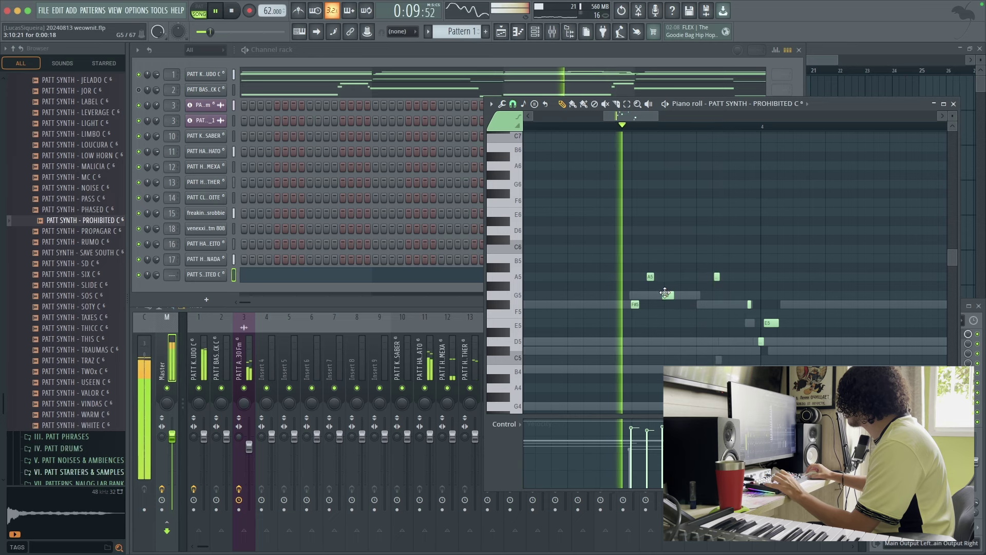
Step: Lower the second A5 note of the PATT SYNTH - PROHIBITED melody three semitones to F#5 while checking it in playback
{"action": "key", "text": "space"}
{"action": "key", "text": "space"}
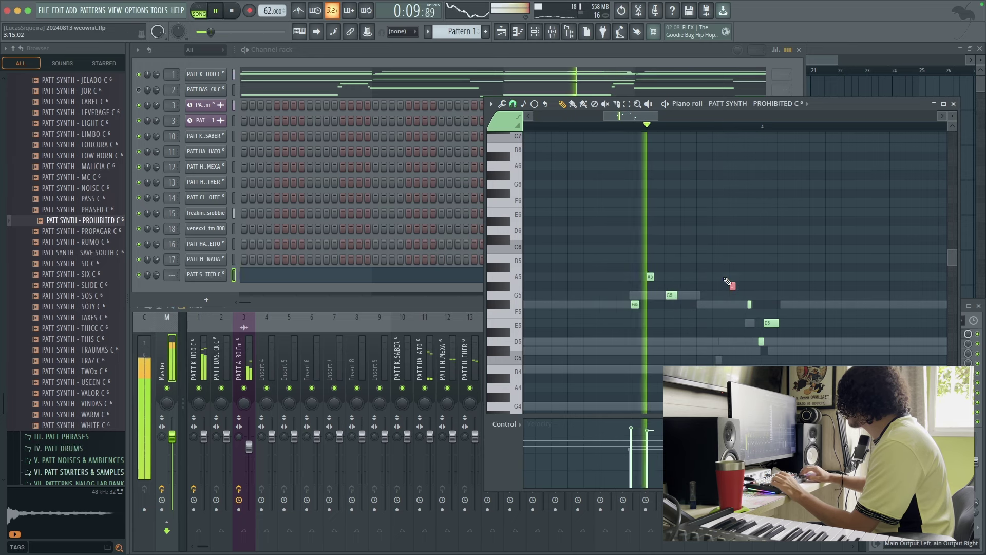
{"action": "key", "text": "shift+Down"}
{"action": "key", "text": "shift+Down"}
{"action": "key", "text": "shift+Down"}
{"action": "key", "text": "space"}
{"action": "key", "text": "space"}
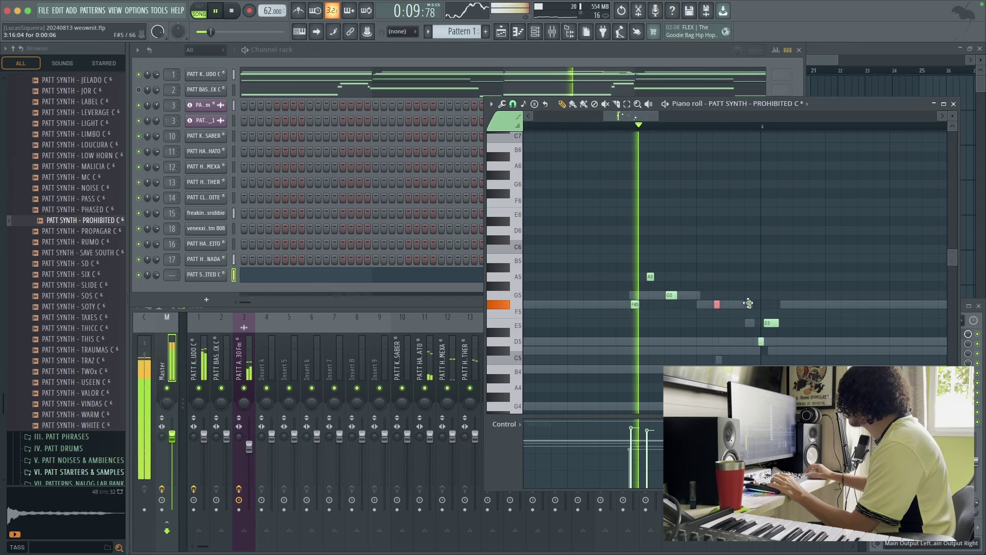
Step: Lower the melody's closing E5 note at the start of bar 4 to D5 and resume playback
{"action": "key", "text": "space"}
{"action": "left_click", "coordinate": [767, 323]}
{"action": "left_click_drag", "start_coordinate": [767, 323], "coordinate": [767, 342]}
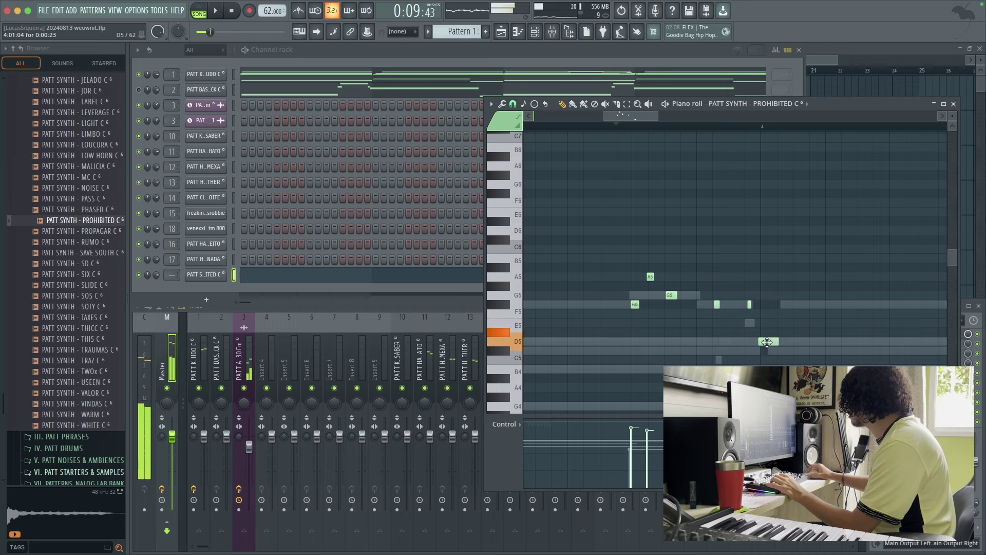
{"action": "key", "text": "space"}
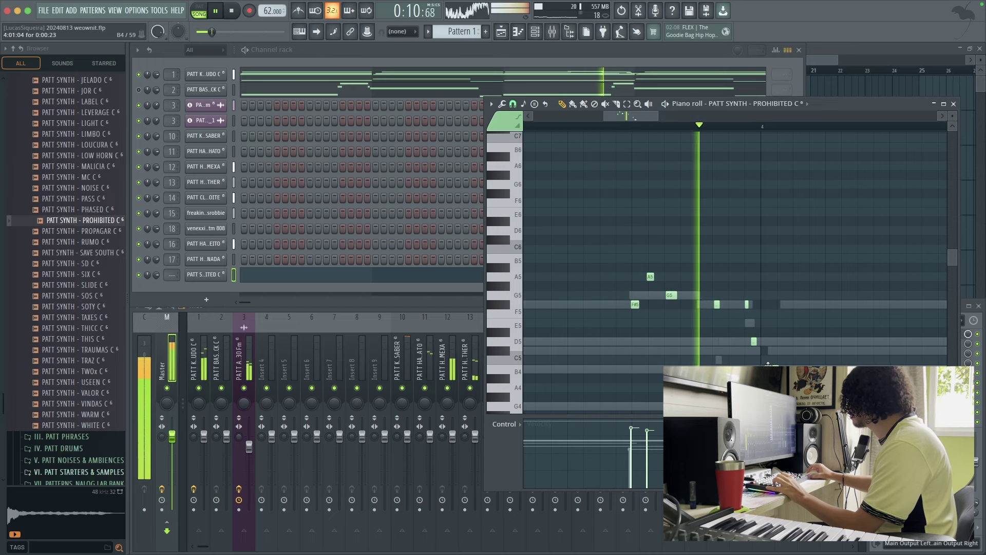
Step: Duplicate the whole synth melody into bars 5 to 8 and clear the selection
{"action": "scroll", "coordinate": [780, 336], "scroll_direction": "down", "scroll_amount": 3}
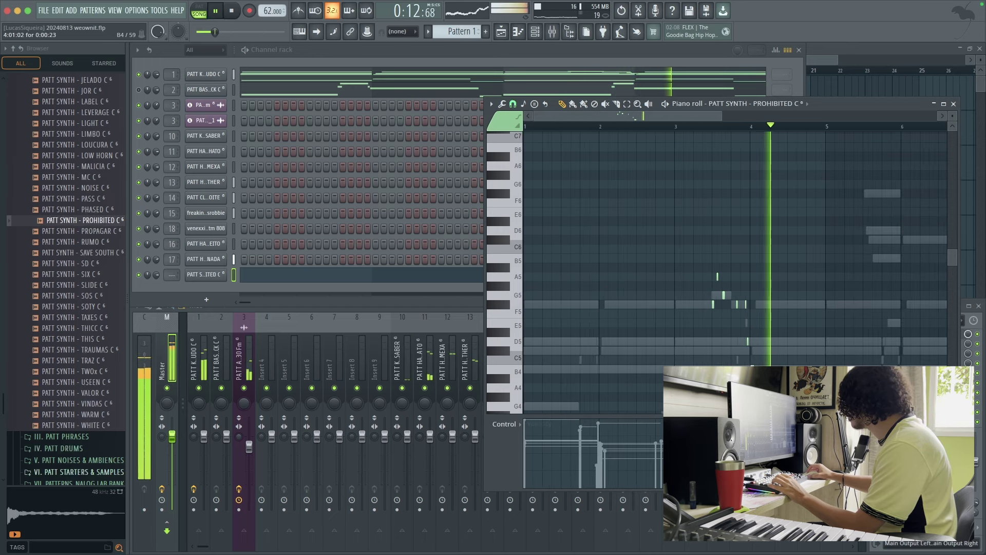
{"action": "scroll", "coordinate": [750, 330], "scroll_direction": "down", "scroll_amount": 3}
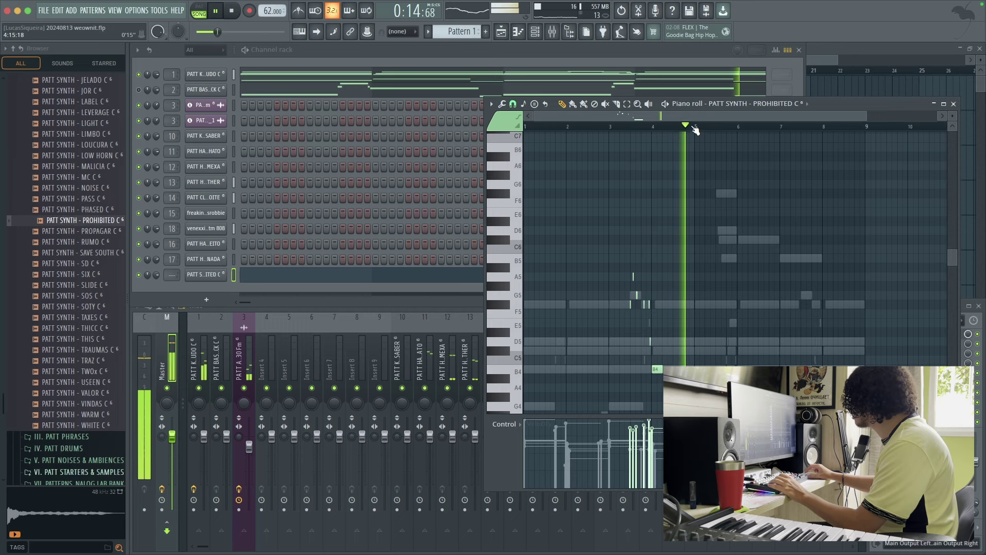
{"action": "key", "text": "super+a"}
{"action": "key", "text": "super+b"}
{"action": "scroll", "coordinate": [749, 152], "scroll_direction": "down", "scroll_amount": 1}
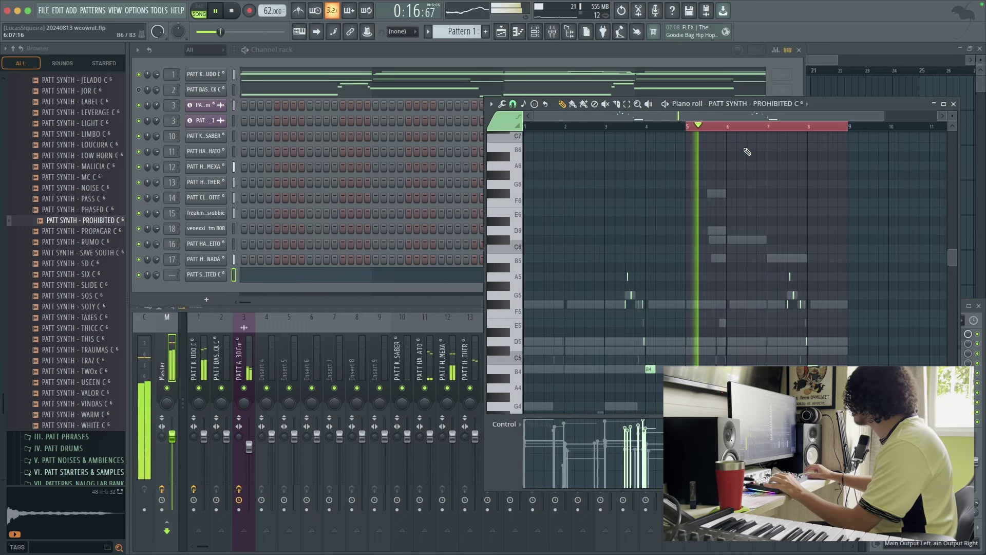
{"action": "key", "text": "super+d"}
{"action": "scroll", "coordinate": [745, 153], "scroll_direction": "up", "scroll_amount": 2}
{"action": "scroll", "coordinate": [733, 159], "scroll_direction": "down", "scroll_amount": 2}
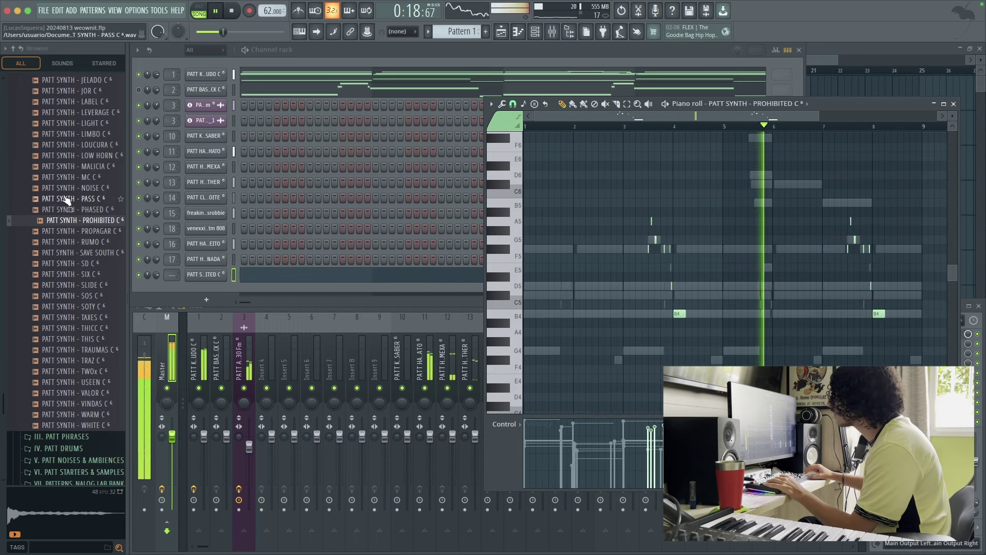
Step: Audition other PATT SYNTH samples, load PATT SYNTH - LIGHT C onto the synth channel and open that channel's settings
{"action": "left_click", "coordinate": [77, 189]}
{"action": "left_click", "coordinate": [81, 178]}
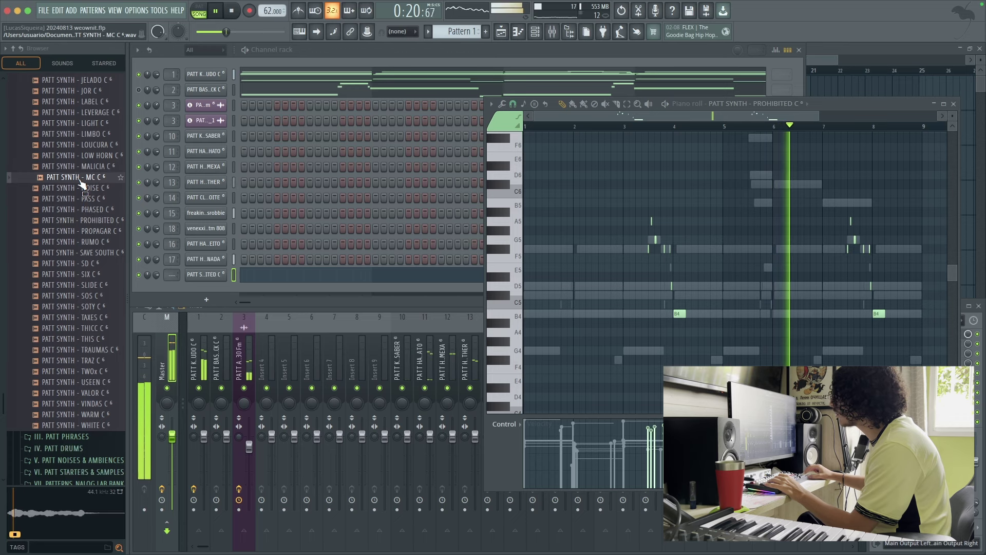
{"action": "left_click", "coordinate": [89, 166]}
{"action": "left_click", "coordinate": [95, 155]}
{"action": "key", "text": "Up"}
{"action": "key", "text": "Up"}
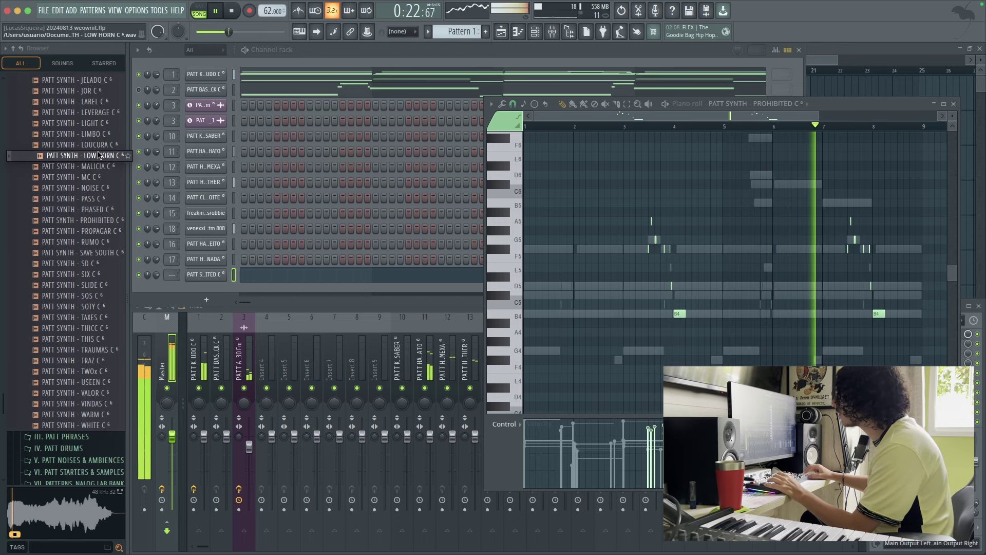
{"action": "key", "text": "Return"}
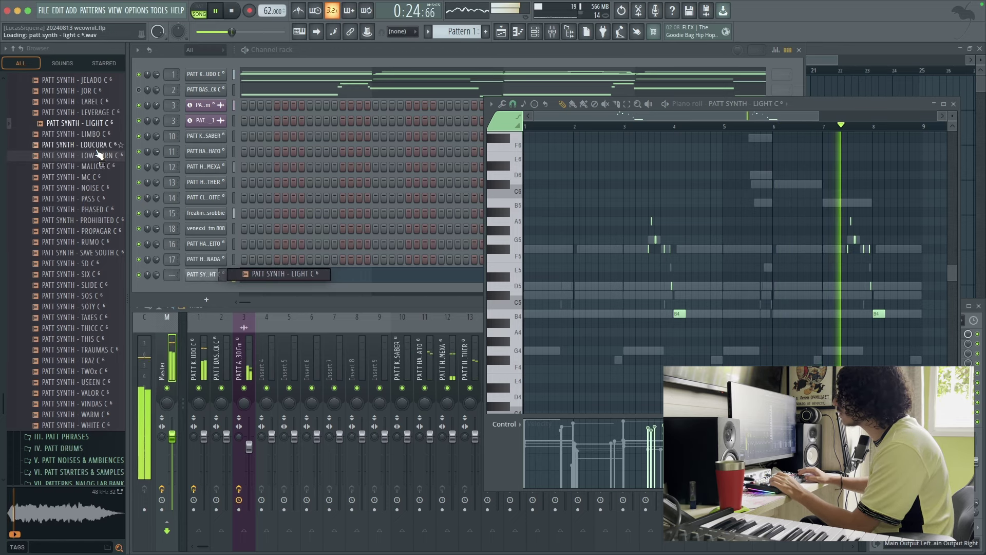
{"action": "key", "text": "Up"}
{"action": "key", "text": "Return"}
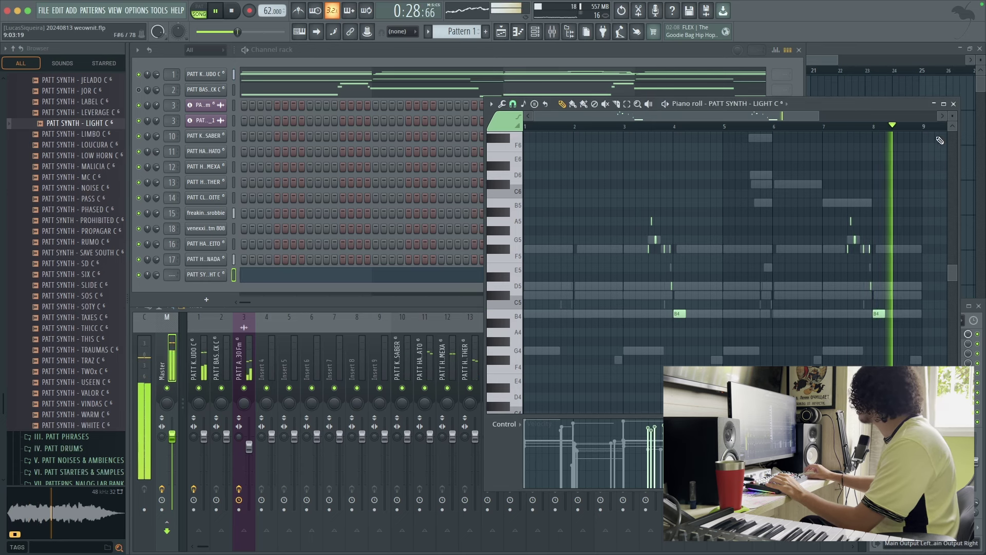
{"action": "key", "text": "F7"}
{"action": "left_click", "coordinate": [220, 277]}
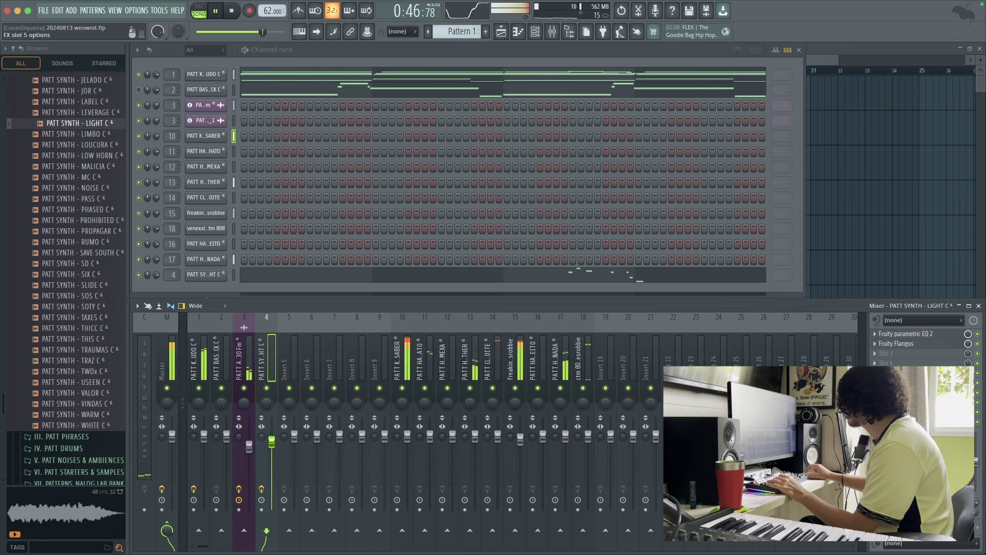
Step: Add EchoBoy to the PATT SYNTH - LIGHT C mixer track in Ping-Pong mode with 1/8 and 1/16 note echoes, 36.5% mix and 0.69 feedback
{"action": "left_click", "coordinate": [899, 334]}
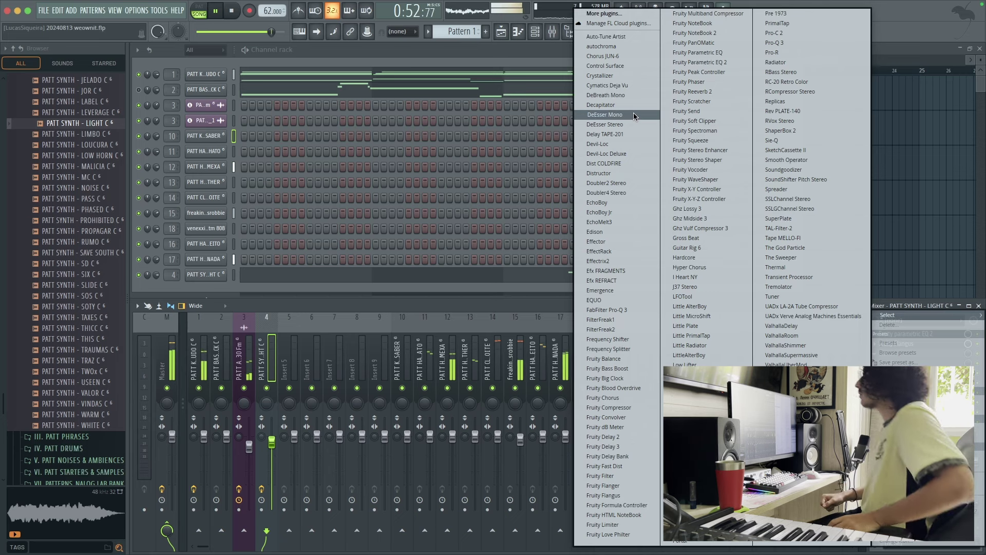
{"action": "left_click", "coordinate": [610, 202]}
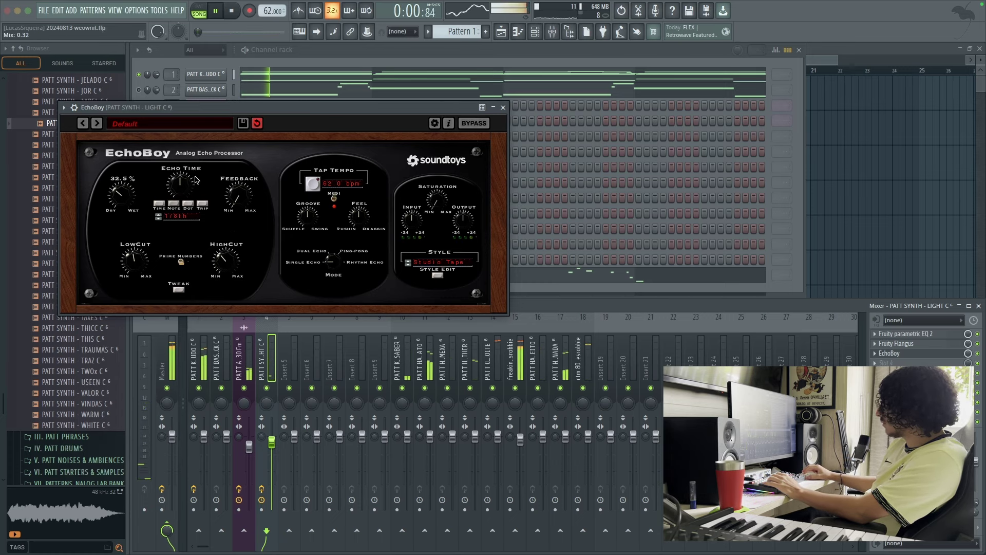
{"action": "left_click", "coordinate": [319, 252]}
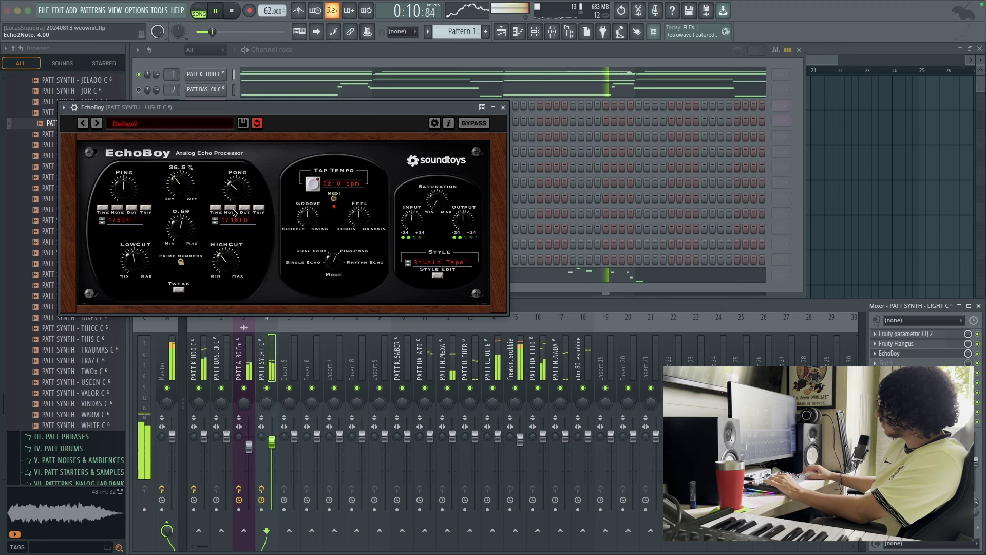
{"action": "left_click", "coordinate": [503, 109]}
Step: Audition further PATT SYNTH samples in the browser, including JOR C and ISSO C, as alternatives to LIGHT C
{"action": "scroll", "coordinate": [82, 226], "scroll_direction": "up", "scroll_amount": 4}
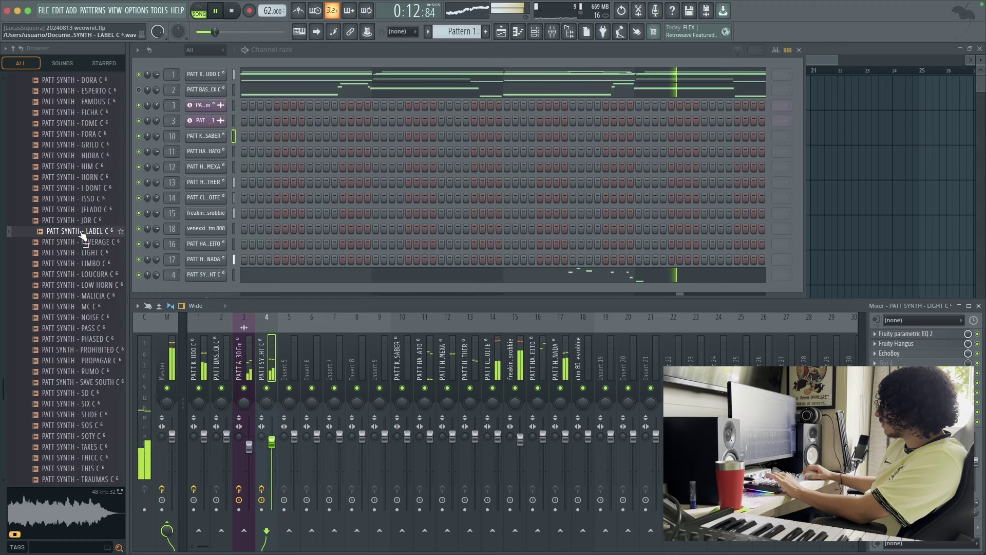
{"action": "left_click", "coordinate": [87, 220]}
{"action": "left_click", "coordinate": [83, 198]}
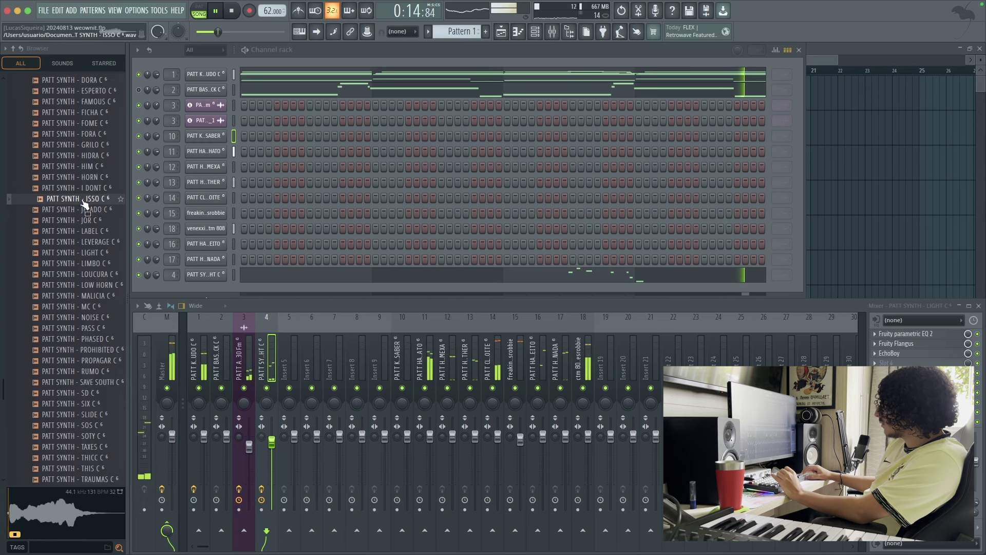
{"action": "left_click", "coordinate": [85, 220]}
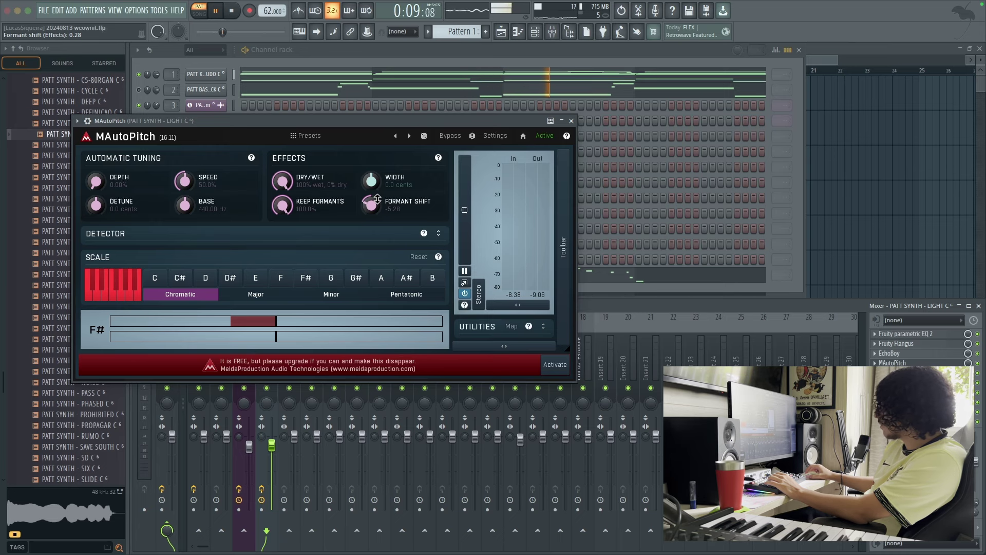
Step: Adjust MAutoPitch's formant shift on the PATT SYNTH - LIGHT C mixer track and add a Spreader effect with 66.4% spread
{"action": "left_click_drag", "start_coordinate": [370, 204], "coordinate": [371, 212]}
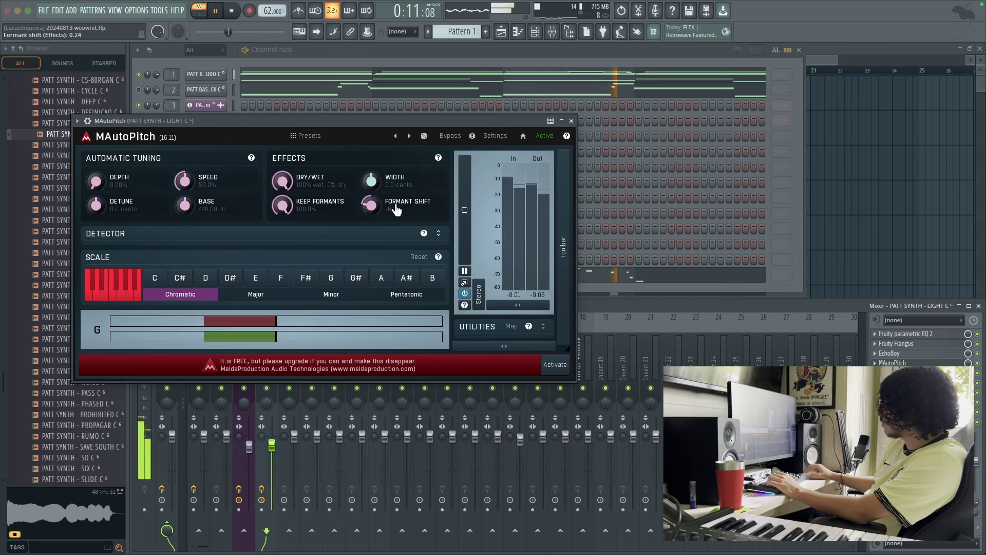
{"action": "left_click", "coordinate": [572, 122]}
{"action": "left_click", "coordinate": [875, 373]}
{"action": "mouse_move", "coordinate": [887, 314]}
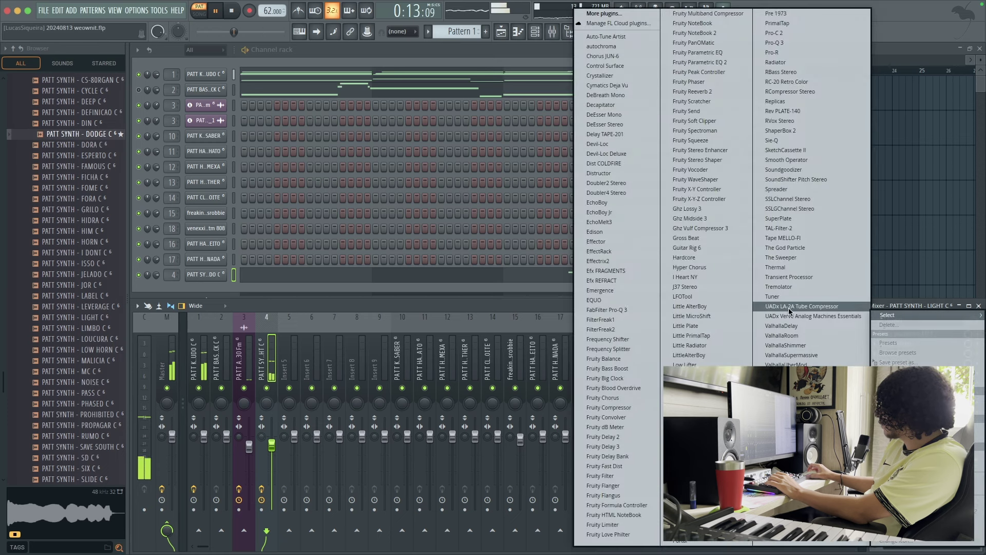
{"action": "left_click", "coordinate": [781, 190]}
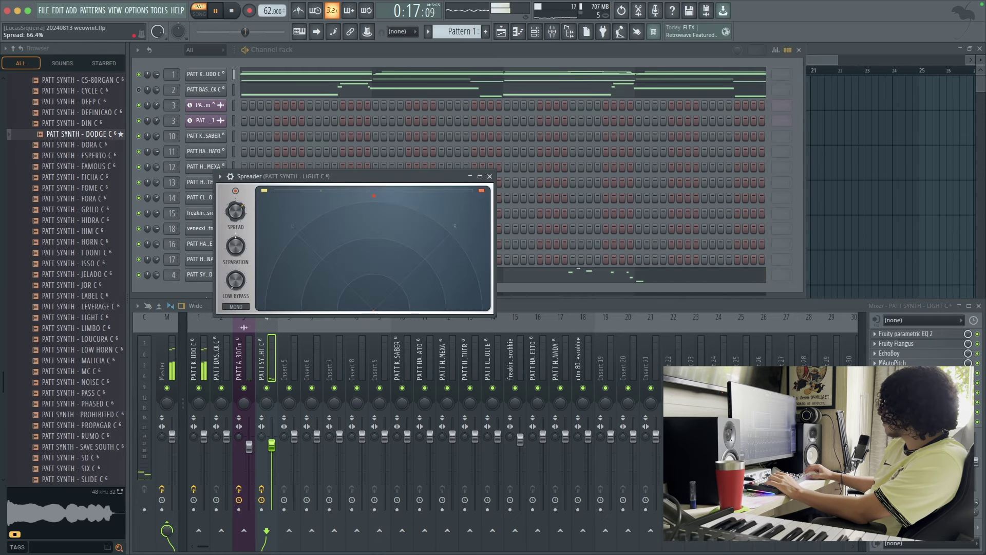
{"action": "left_click", "coordinate": [489, 177]}
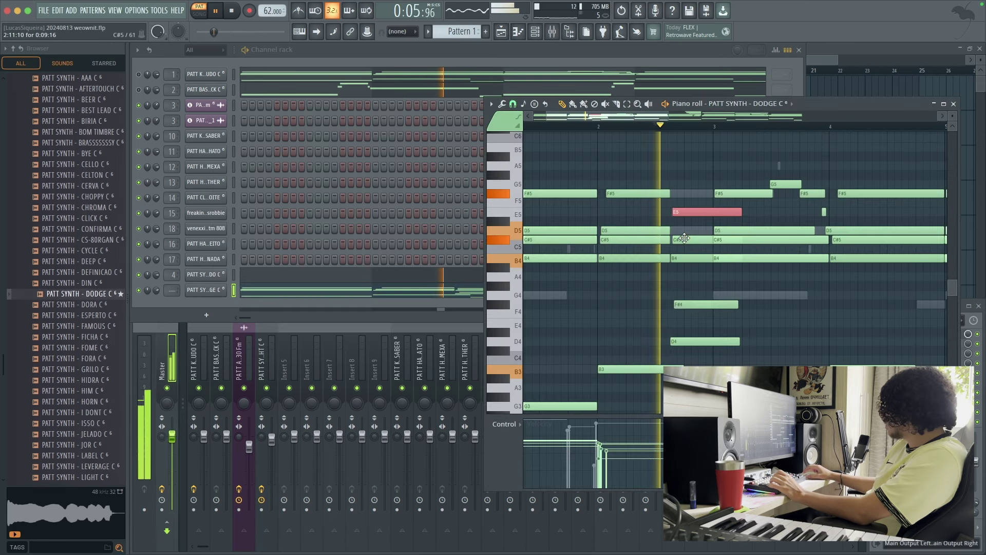
Step: Slice the F#4, D4 and E5 notes of the PATT SYNTH - DODGE C chords at bar 3 and delete their overhanging tails
{"action": "left_click_drag", "start_coordinate": [715, 295], "coordinate": [714, 352]}
{"action": "right_click", "coordinate": [735, 306]}
{"action": "key", "text": "space"}
{"action": "key", "text": "space"}
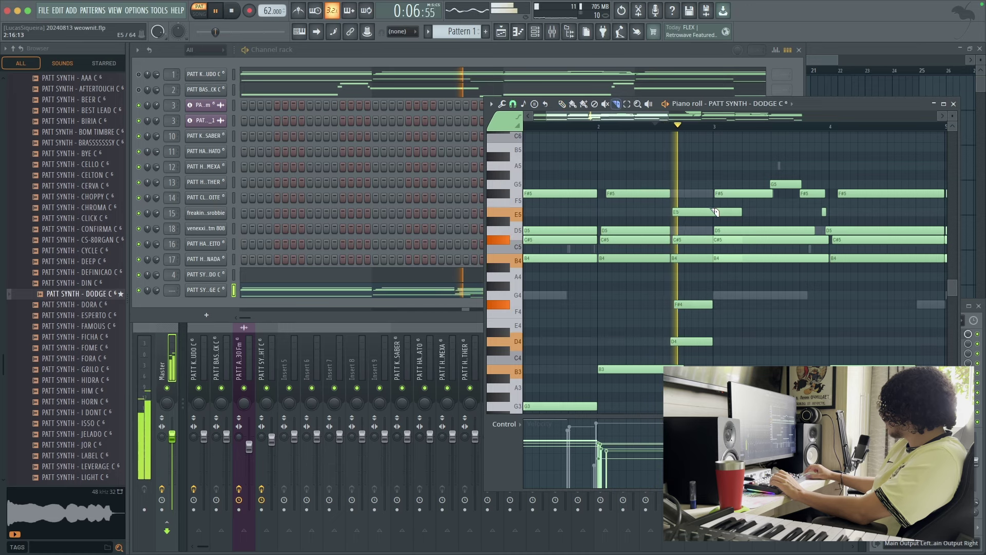
{"action": "key", "text": "space"}
{"action": "key", "text": "c"}
{"action": "left_click_drag", "start_coordinate": [714, 287], "coordinate": [714, 205]}
{"action": "right_click", "coordinate": [727, 211]}
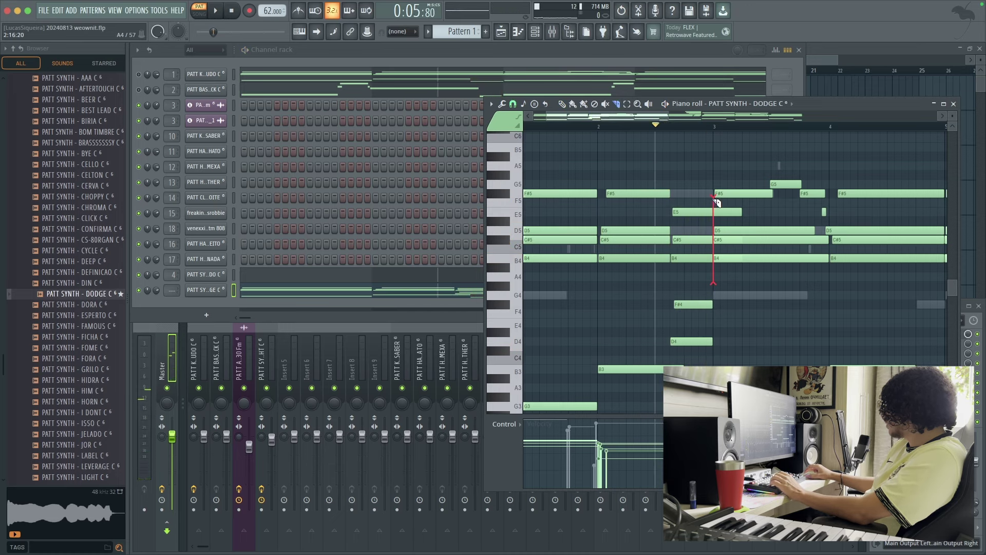
{"action": "key", "text": "p"}
{"action": "key", "text": "space"}
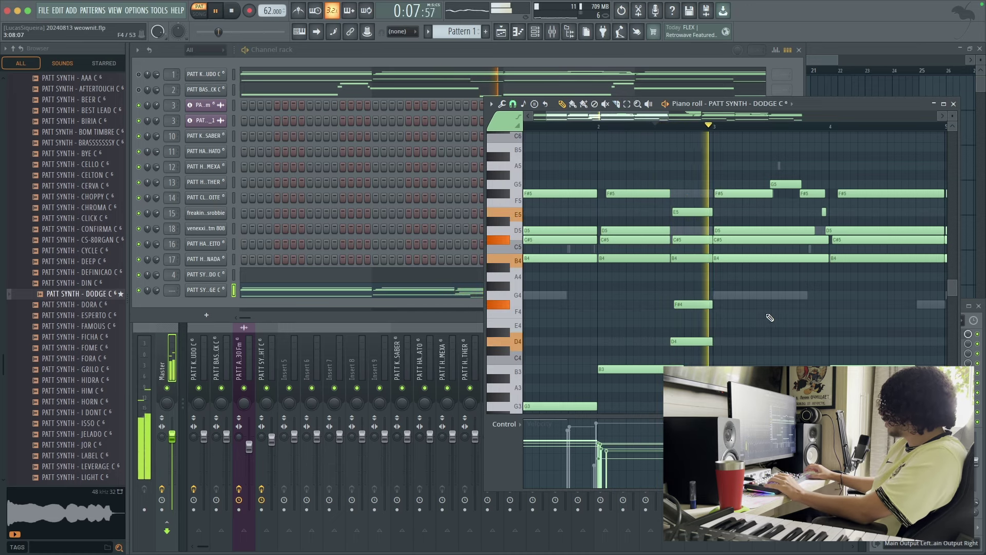
Step: Replace the bar 6 chords with a copy of the bar 2 chords including the trimmed notes, and close the piano roll
{"action": "scroll", "coordinate": [679, 304], "scroll_direction": "down", "scroll_amount": 4}
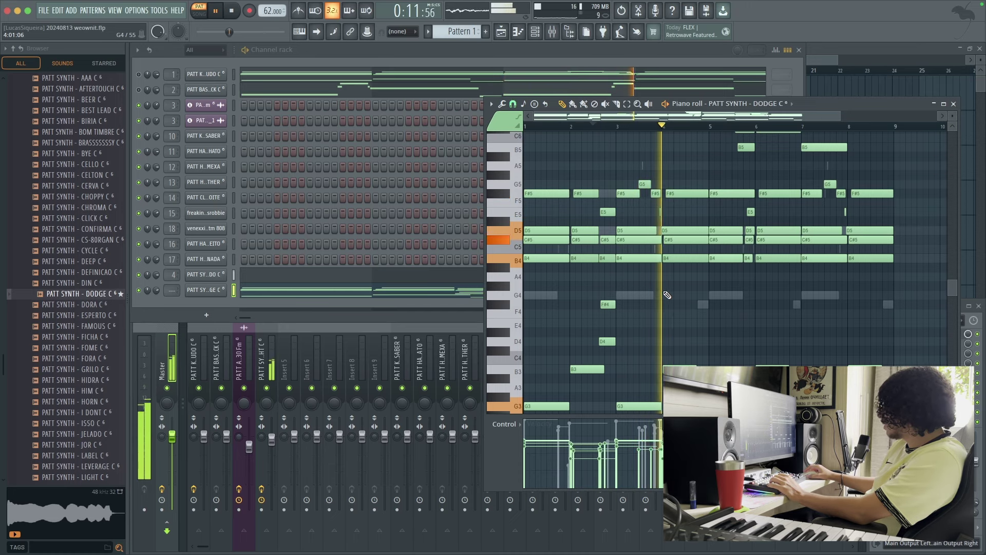
{"action": "scroll", "coordinate": [710, 302], "scroll_direction": "down", "scroll_amount": 2}
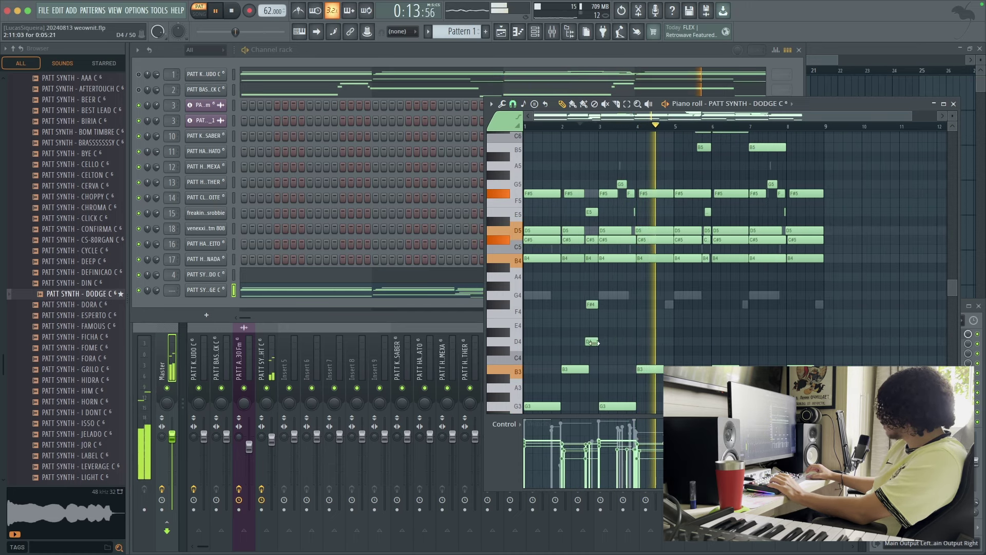
{"action": "right_click", "coordinate": [731, 258]}
{"action": "left_click_drag", "start_coordinate": [592, 190], "coordinate": [720, 196]}
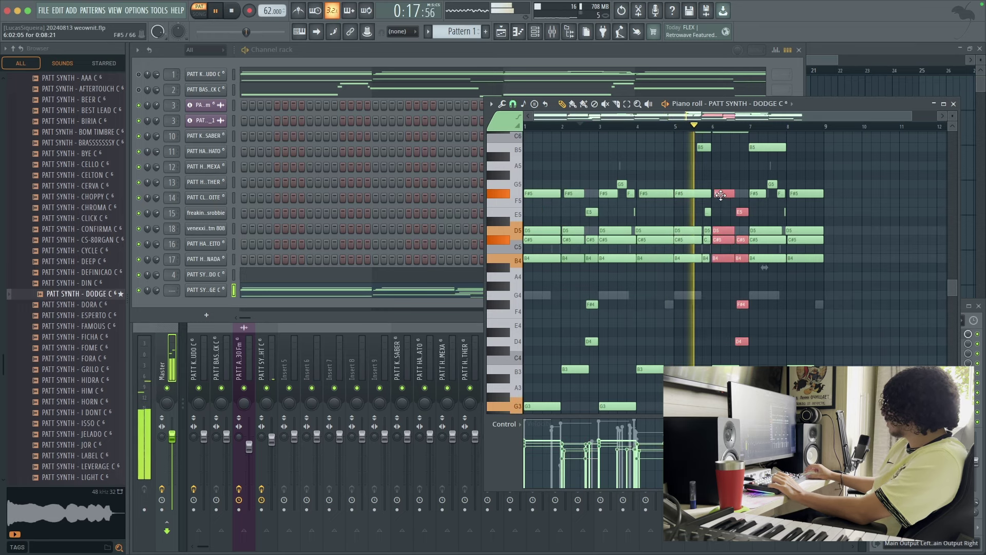
{"action": "left_click", "coordinate": [741, 183], "text": "super"}
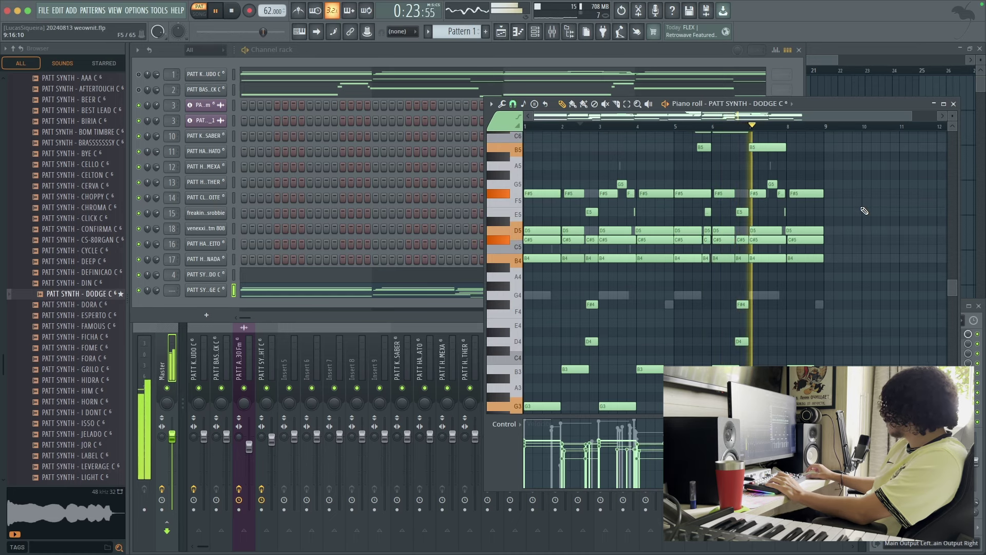
{"action": "scroll", "coordinate": [777, 194], "scroll_direction": "up", "scroll_amount": 2}
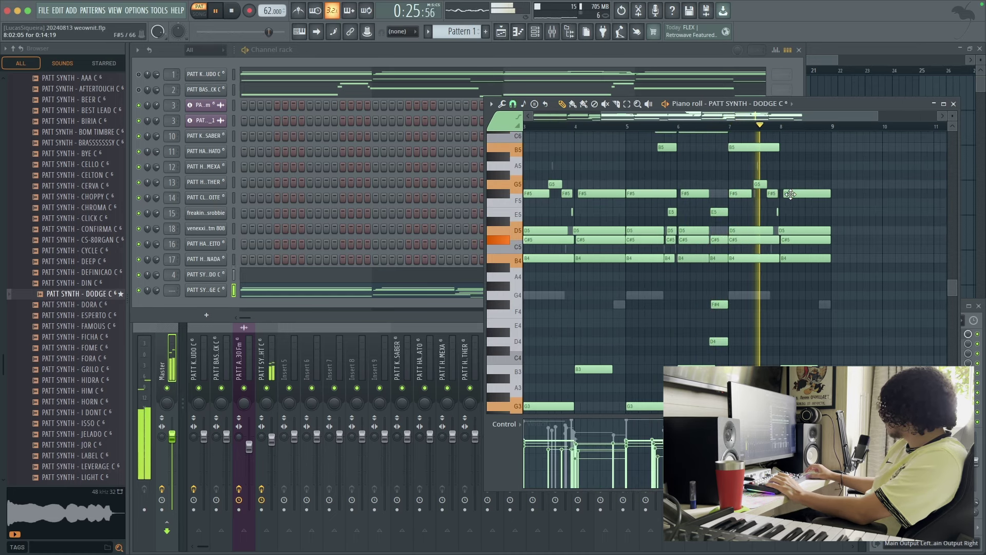
{"action": "left_click", "coordinate": [953, 104]}
{"action": "left_click", "coordinate": [218, 291]}
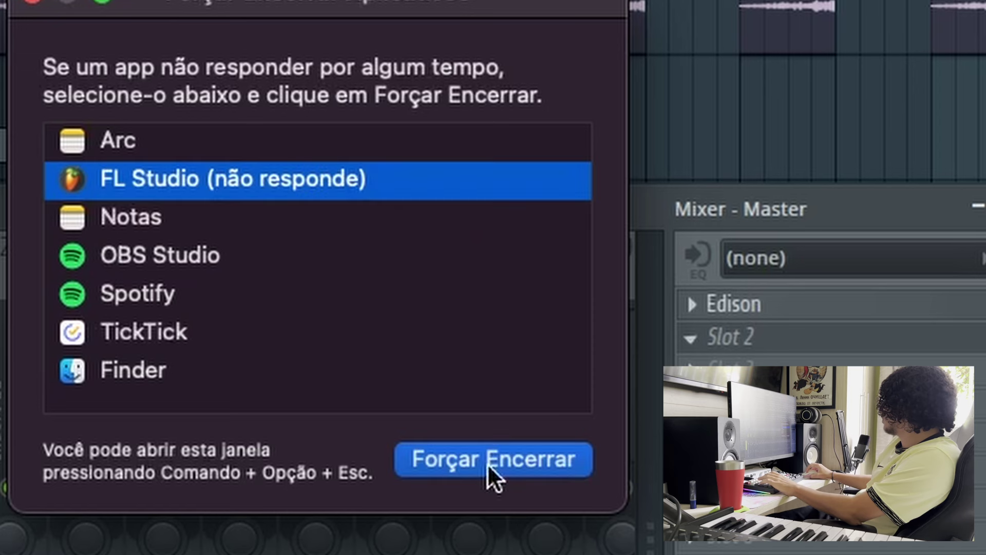
Step: Force-quit the unresponsive FL Studio
{"action": "left_click", "coordinate": [507, 465]}
{"action": "left_click", "coordinate": [487, 304]}
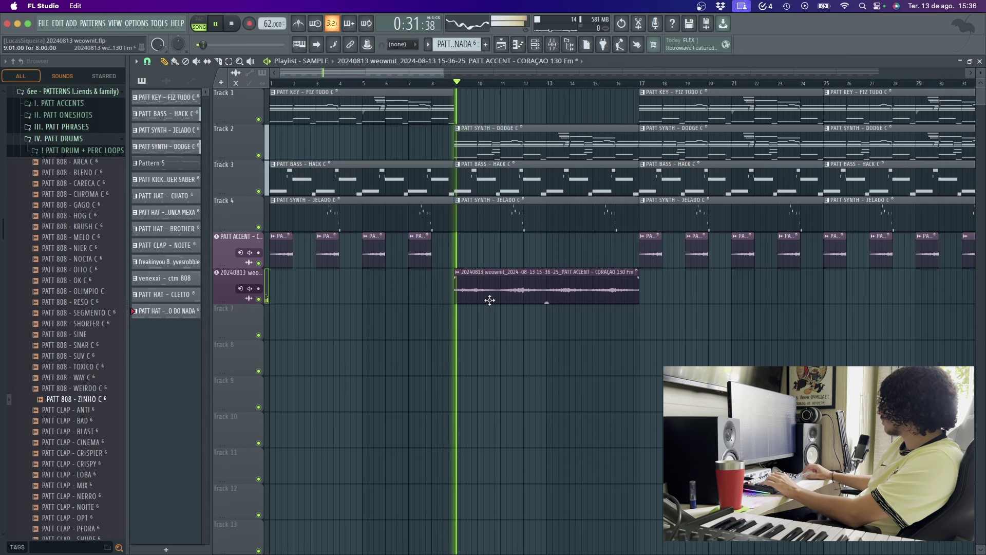
Step: Normalize the rendered PATT ACCENT - CORAÇAO clip in bars 9 to 16 and set its time-stretching mode to Stretch
{"action": "double_click", "coordinate": [488, 297]}
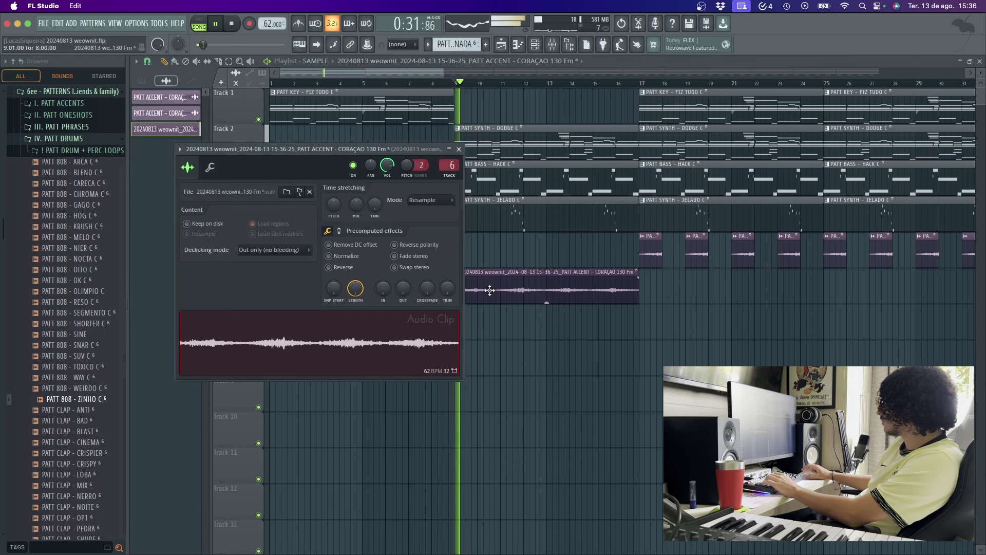
{"action": "left_click", "coordinate": [338, 257]}
{"action": "left_click", "coordinate": [431, 199]}
{"action": "left_click", "coordinate": [426, 230]}
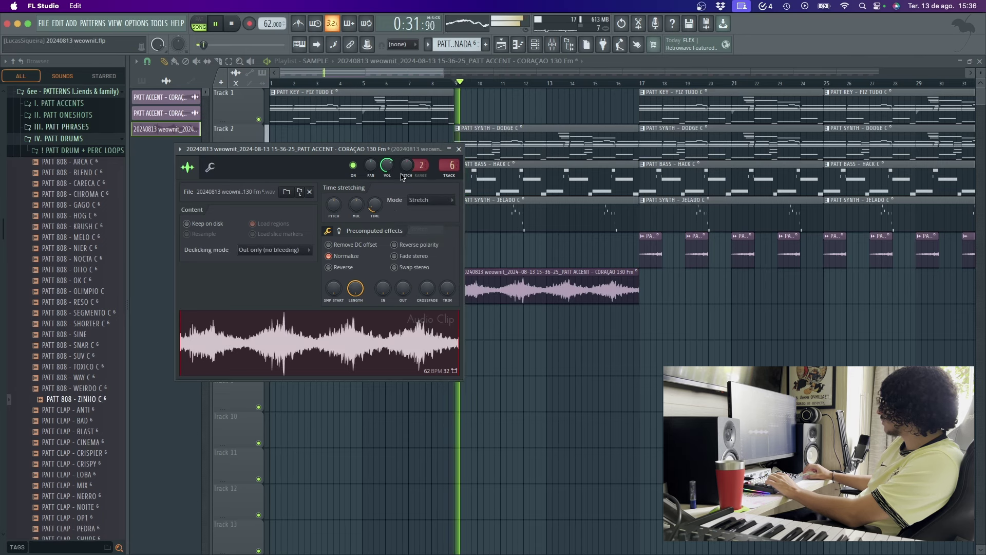
Step: Set the rendered accent clip's pitch range to 12, shift its pitch, turn Normalize off and close the clip settings
{"action": "left_click_drag", "start_coordinate": [421, 165], "coordinate": [407, 198]}
{"action": "key", "text": "space"}
{"action": "key", "text": "space"}
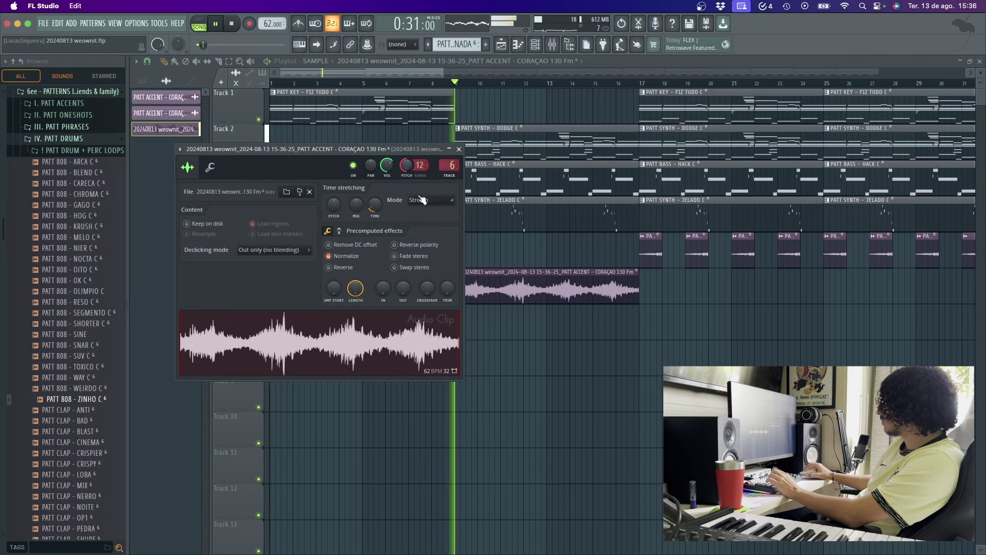
{"action": "left_click", "coordinate": [345, 257]}
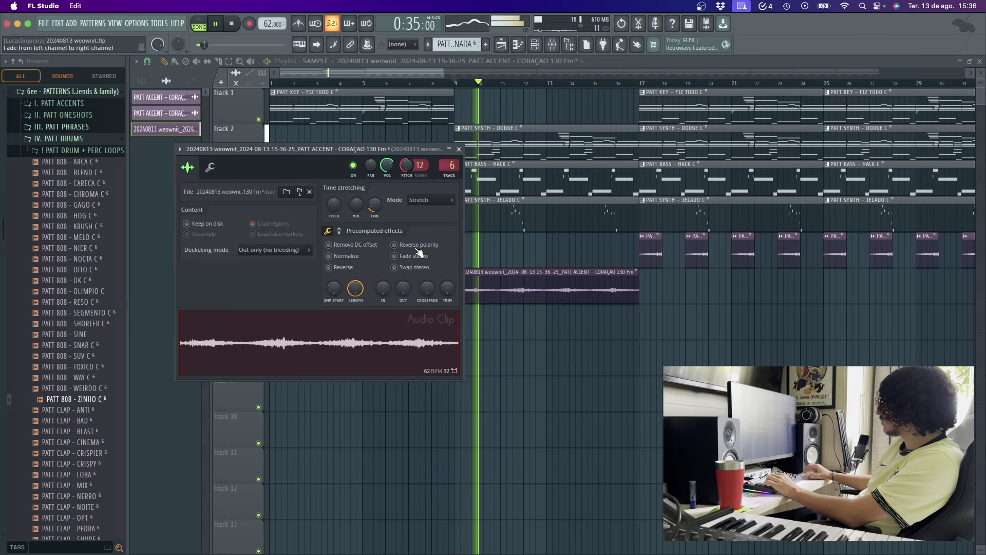
{"action": "key", "text": "Escape"}
Step: Cut the rendered accent clip's low end with a Fruity Parametric EQ 2 high-pass band and lower its mixer fader slightly
{"action": "left_click", "coordinate": [230, 281]}
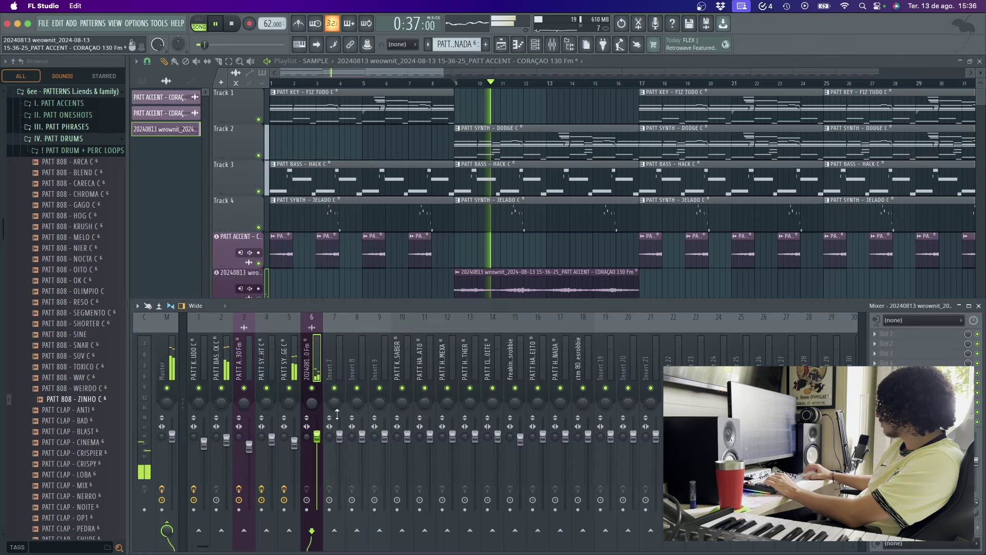
{"action": "left_click", "coordinate": [888, 334]}
{"action": "left_click", "coordinate": [642, 90]}
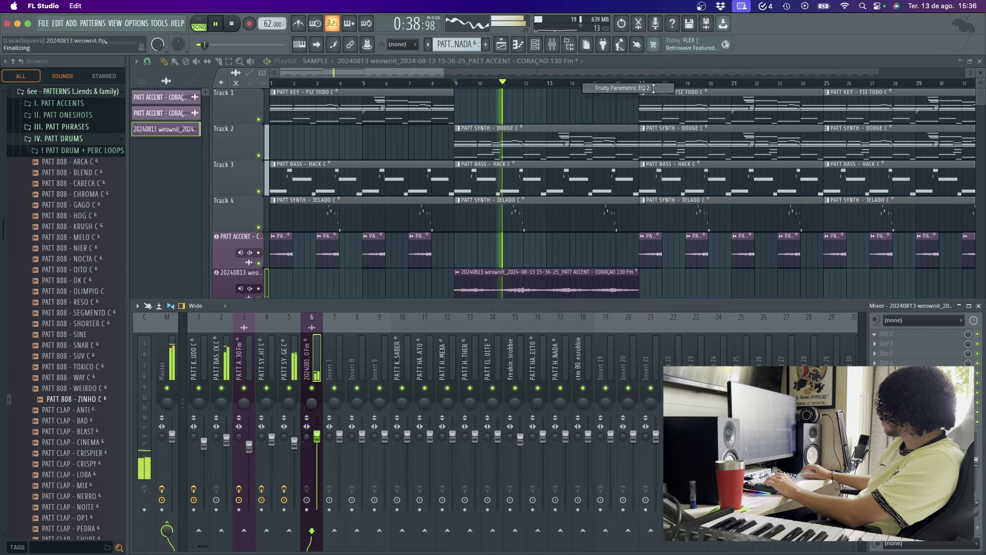
{"action": "left_click", "coordinate": [541, 190]}
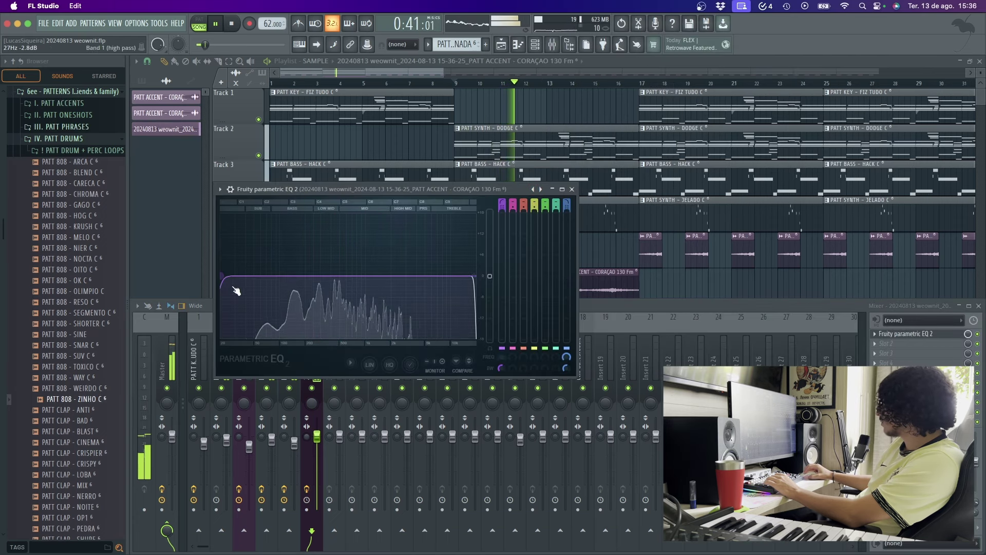
{"action": "left_click_drag", "start_coordinate": [231, 281], "coordinate": [272, 277]}
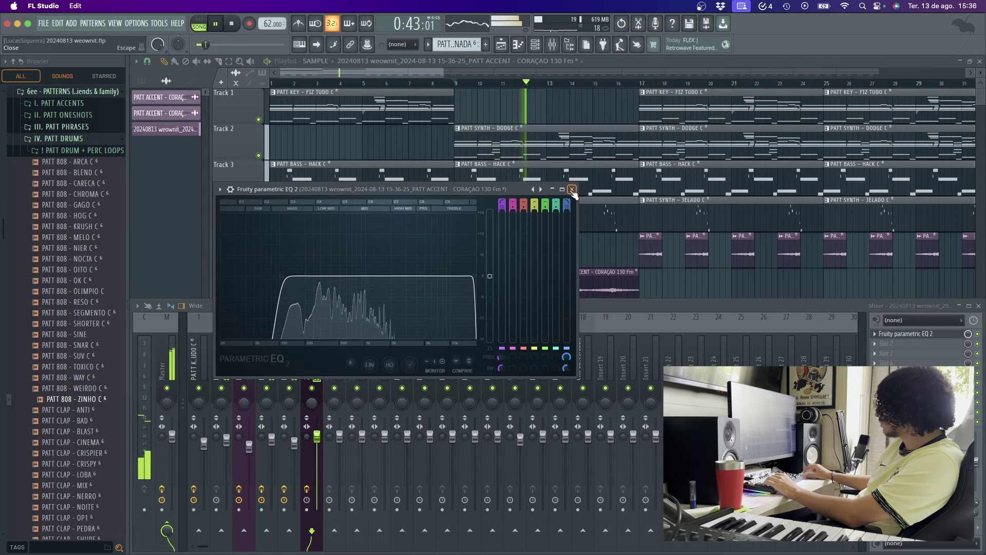
{"action": "key", "text": "Escape"}
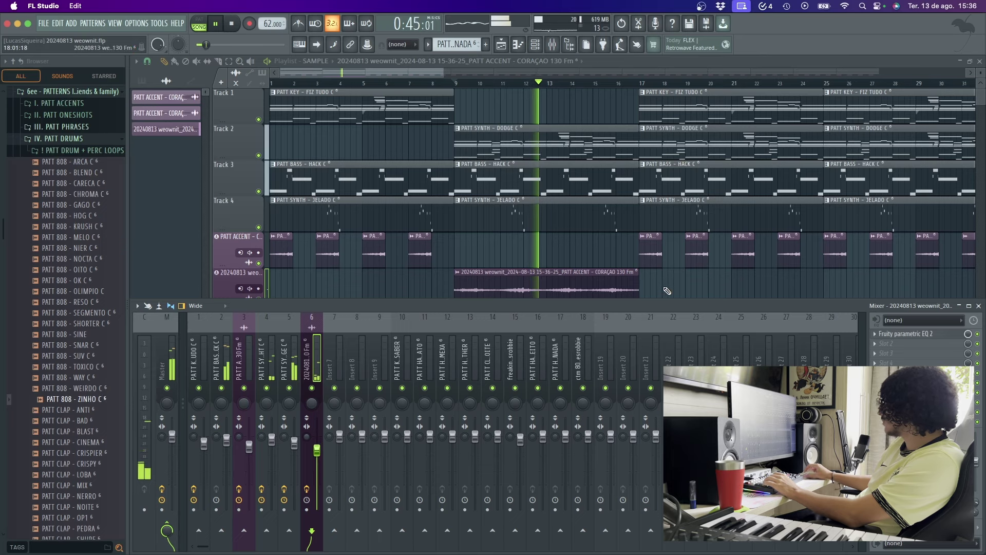
{"action": "key", "text": "F9"}
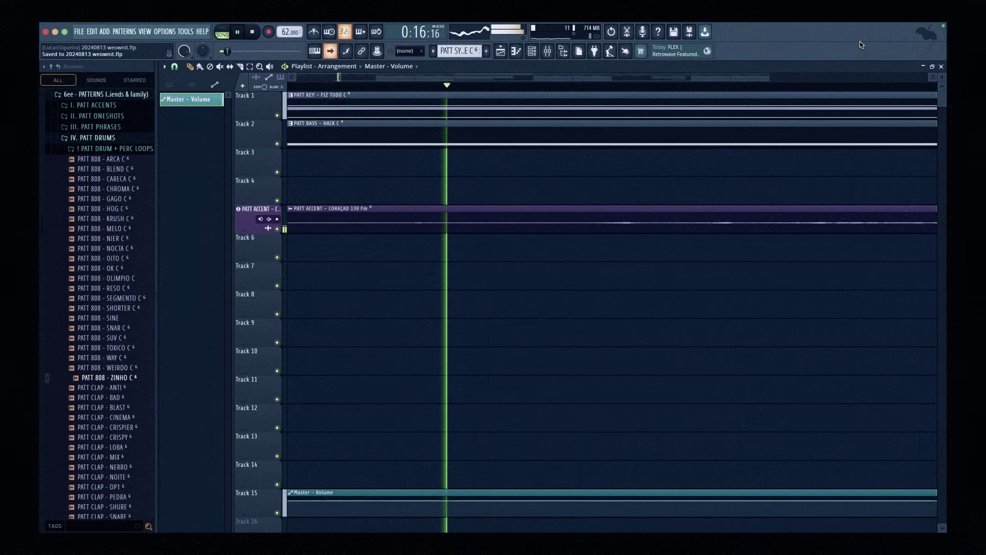